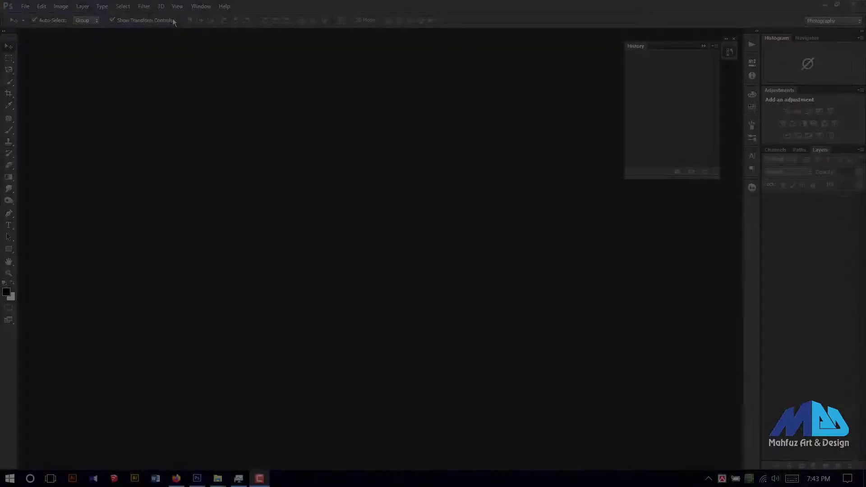
Step: Start a new document from the File menu in the empty workspace
left_click(26, 6)
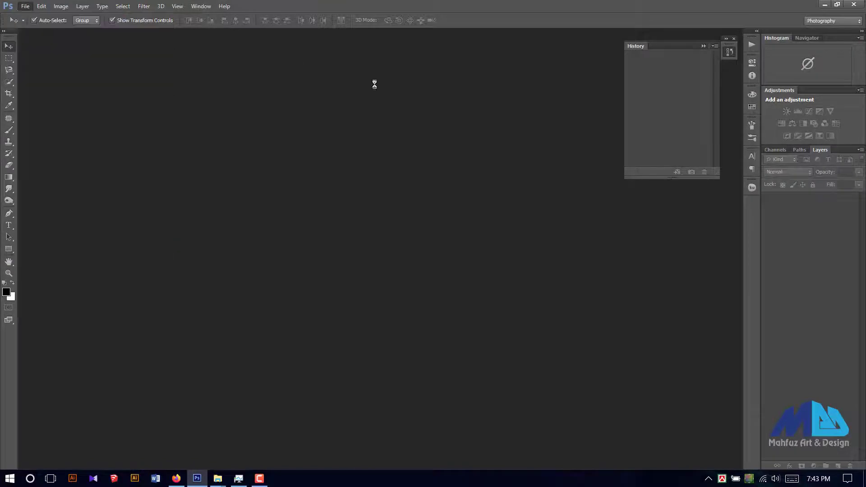
Step: Create a 1280 × 720 pt document, then place and rasterize 731-item-1280x720.mp4 in it
left_click(460, 137)
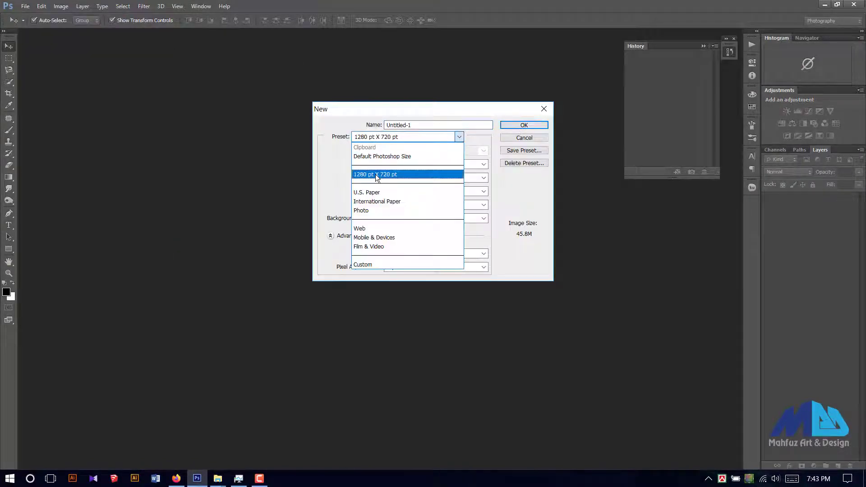
key("Return")
mouse_move(218, 479)
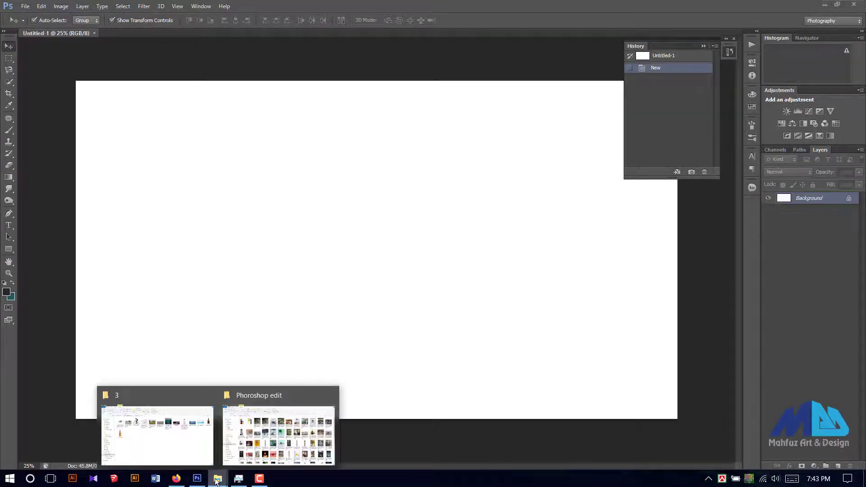
left_click(177, 453)
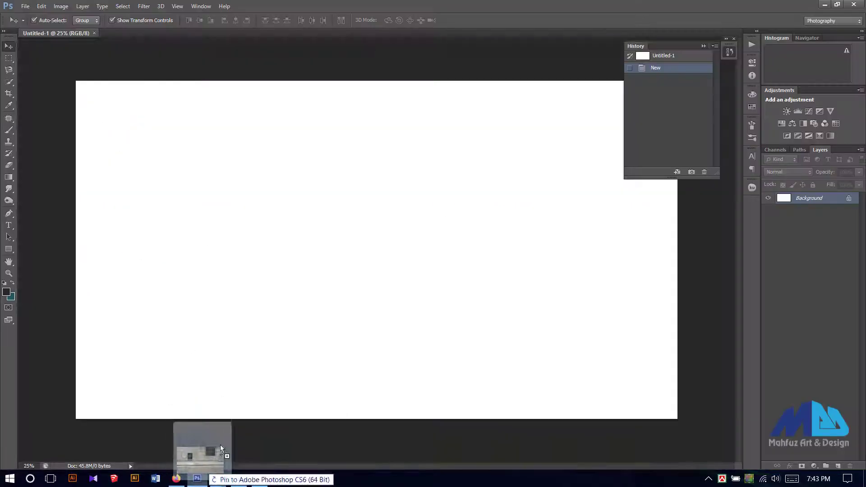
left_click_drag(205, 138, 320, 290)
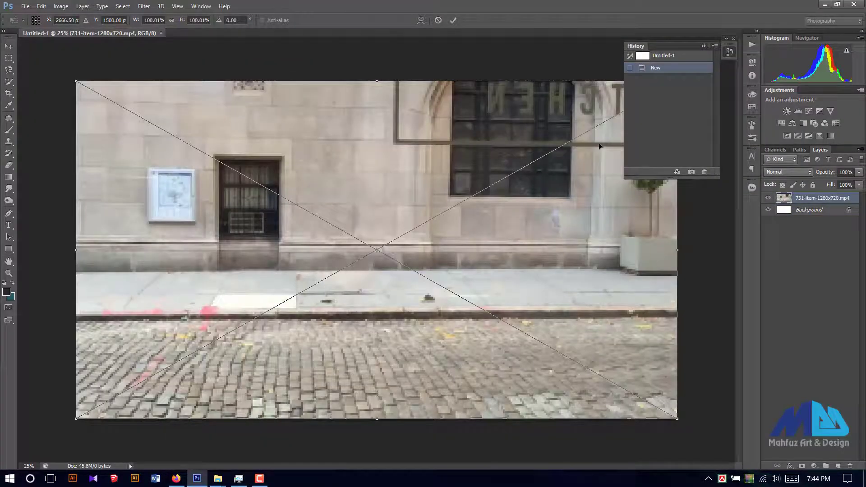
key("Return")
right_click(830, 197)
left_click(718, 195)
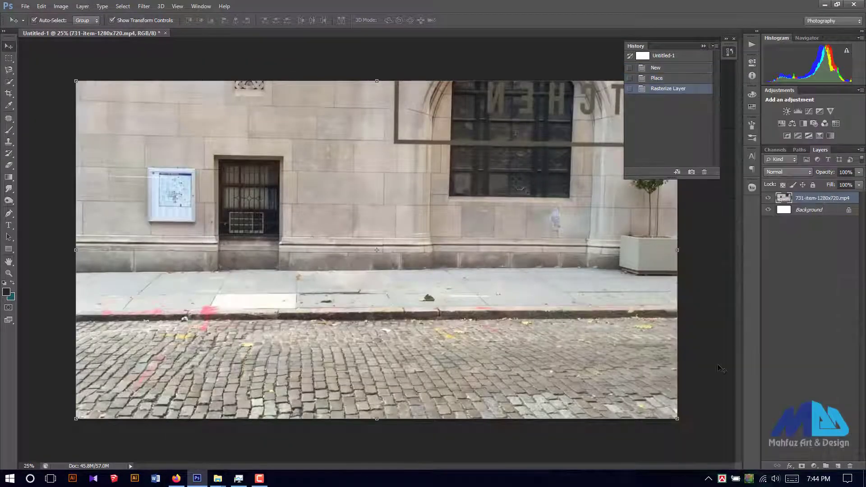
Step: Trace a closed Pen path around the sidewalk and cobblestone road
key("p")
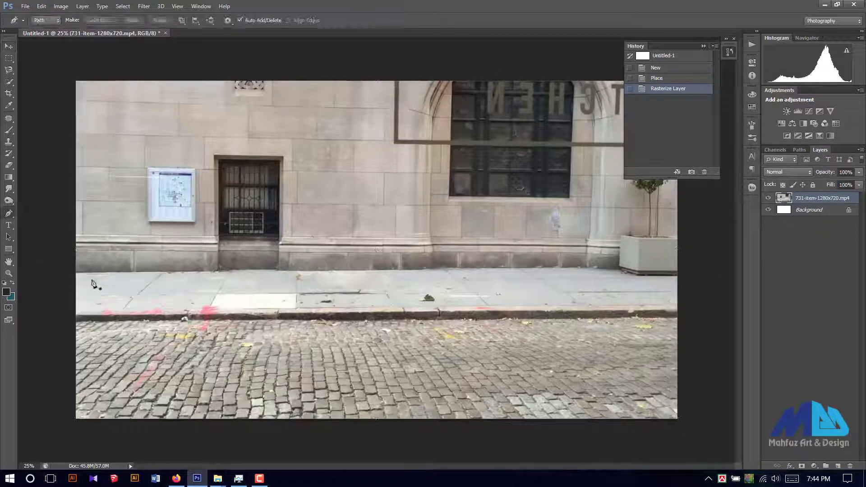
left_click(64, 271)
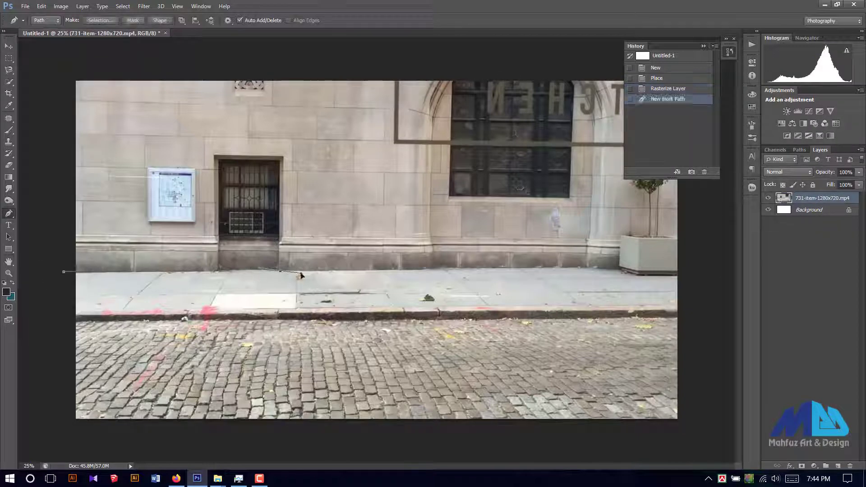
left_click(388, 271)
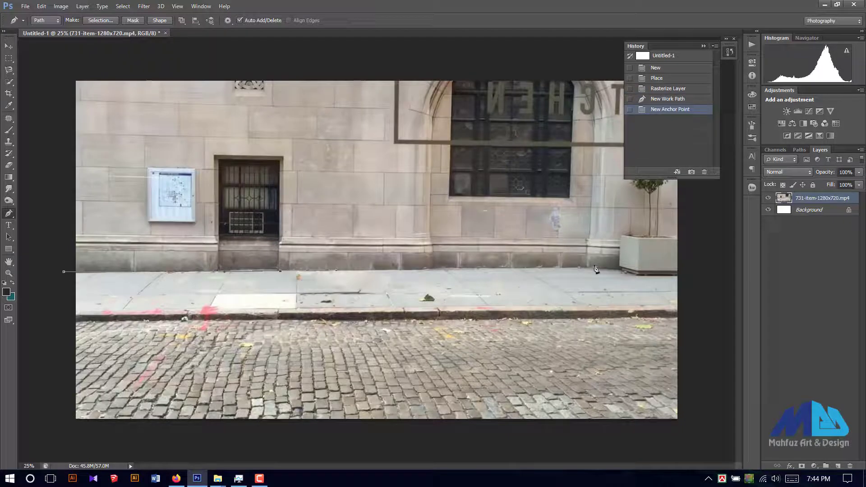
left_click(620, 271)
left_click(685, 276)
scroll(685, 281, "down", 1)
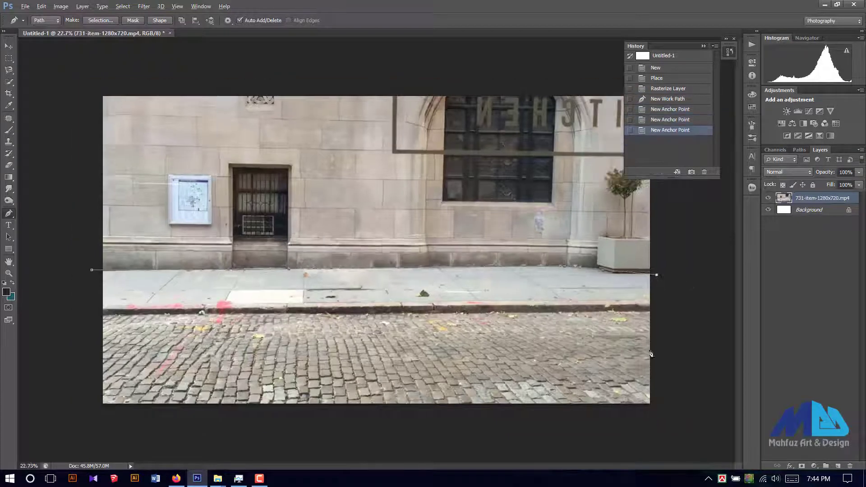
left_click(690, 421)
left_click(523, 453)
left_click_drag(97, 427, 76, 383)
left_click(94, 273)
Step: Turn the path into a layer mask and drag the street layer downward
right_click(377, 82)
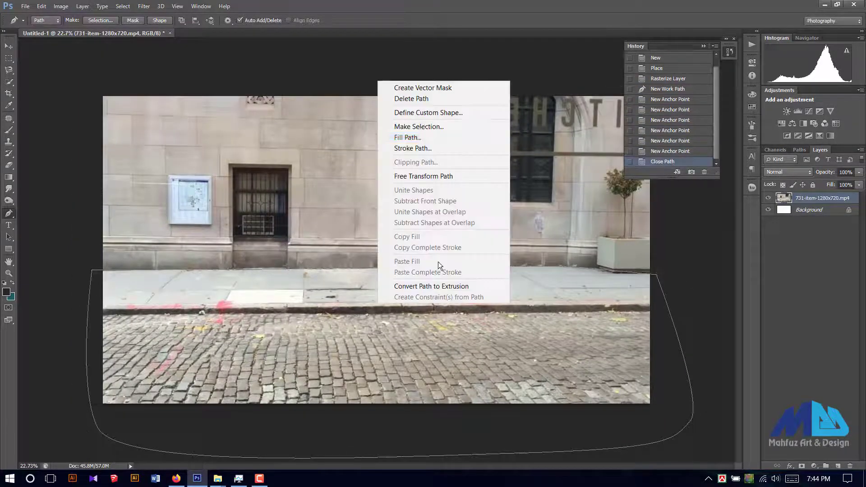
left_click(433, 126)
key("Return")
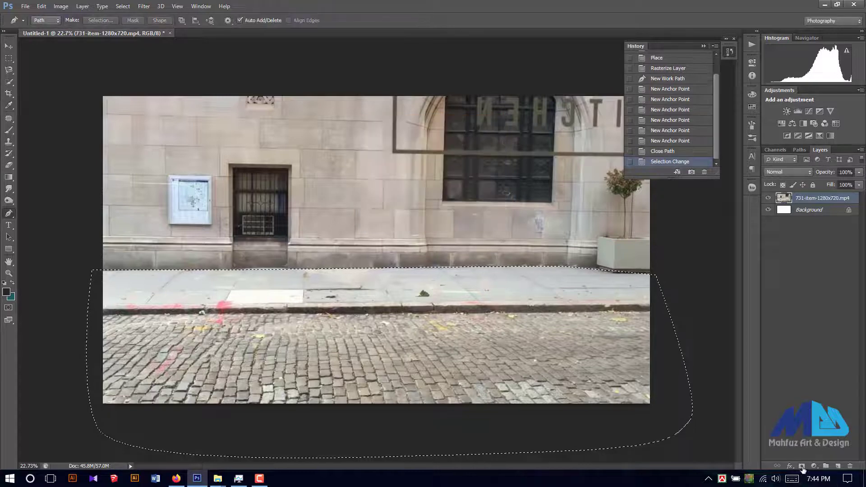
left_click(802, 466)
key("v")
left_click_drag(451, 291, 453, 382)
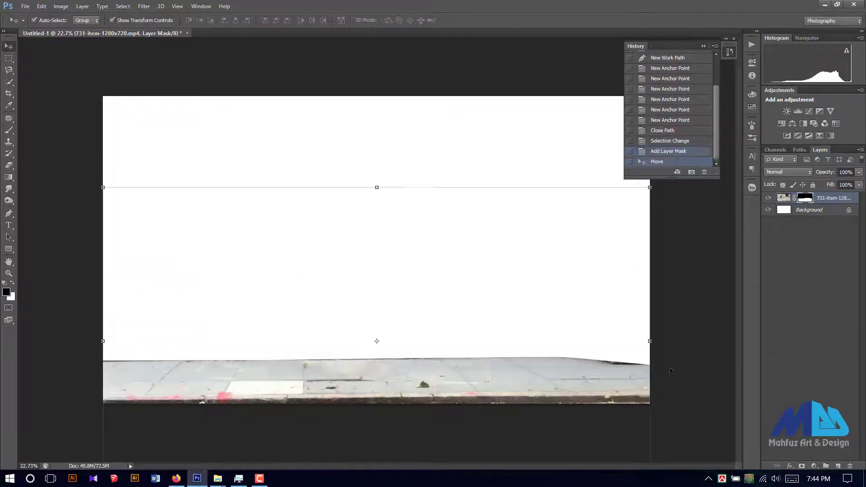
Step: Scale the pavement strip to about 128%, move it up and tilt it slightly
scroll(453, 382, "down", 2)
scroll(453, 382, "down", 2)
mouse_move(518, 377)
left_mouse_down()
mouse_move(570, 392)
mouse_move(598, 421)
left_mouse_up()
mouse_move(424, 315)
left_mouse_down()
mouse_move(422, 294)
mouse_move(406, 282)
left_mouse_up()
scroll(378, 252, "up", 3)
left_click_drag(336, 351, 339, 351)
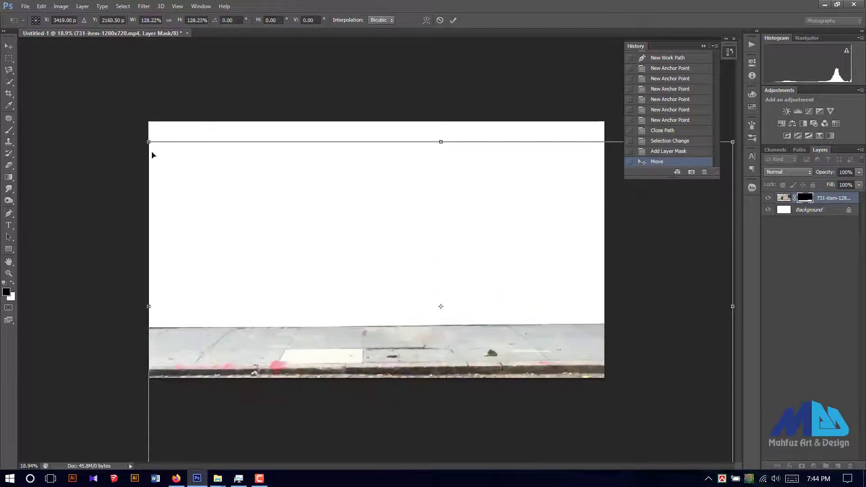
left_click_drag(153, 156, 140, 139)
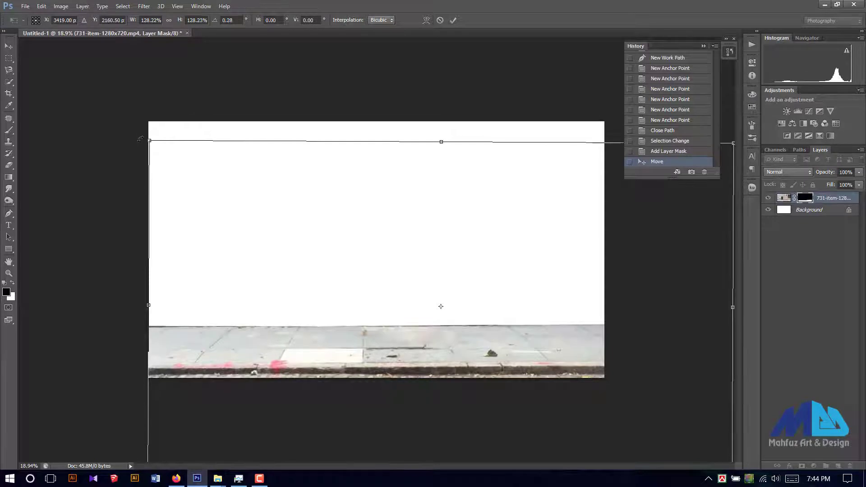
key("Return")
Step: Nudge the pavement strip with arrow keys until it sits flush along the bottom
key("Down")
key("Down")
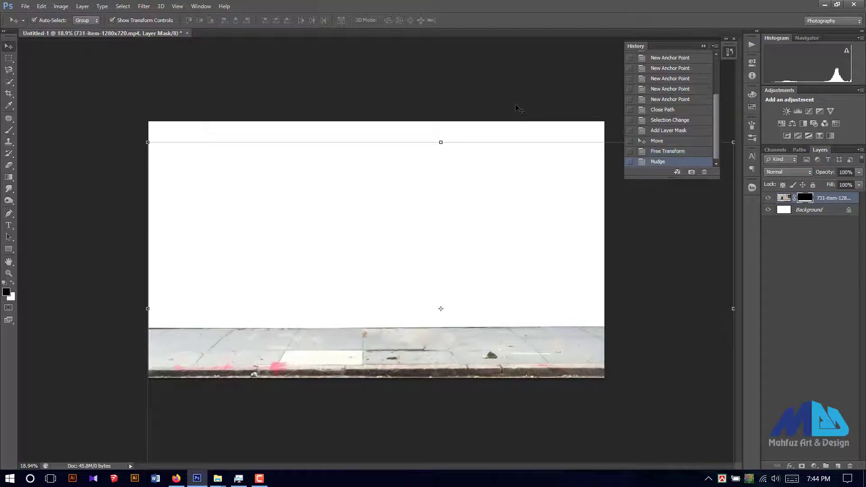
key("Down")
key("shift+Left")
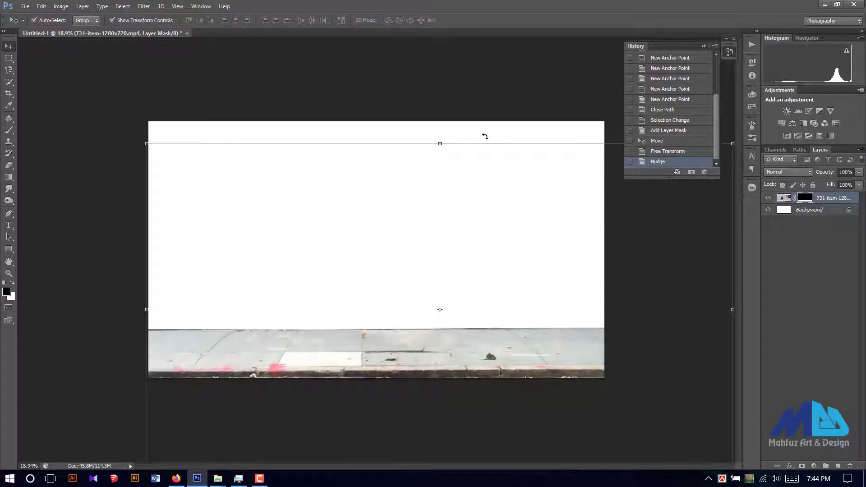
left_click(469, 116)
left_click(345, 360)
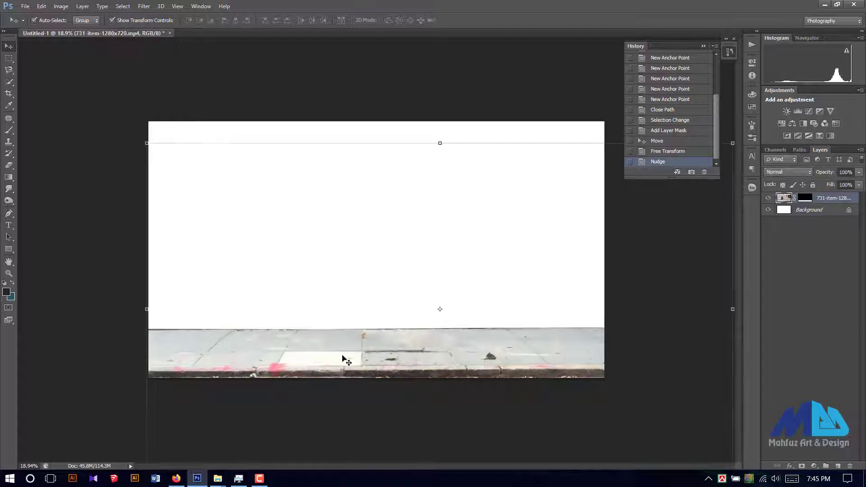
key("Up")
scroll(374, 351, "up", 1)
left_click(380, 68)
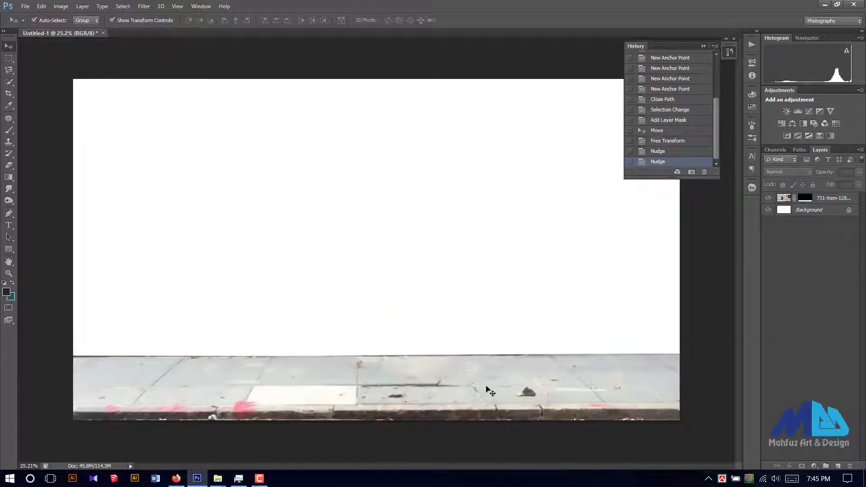
left_click(362, 197)
left_click(55, 307)
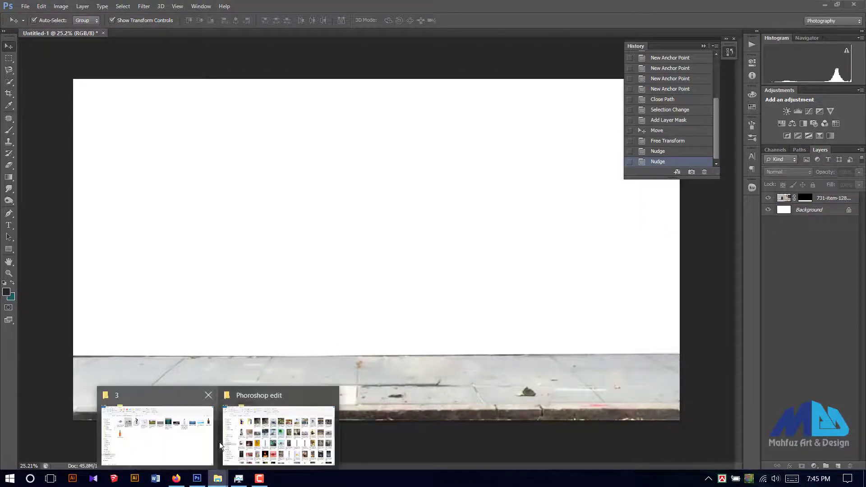
Step: Place cycling_PNG111 into the document and rasterize its layer
left_click(212, 444)
right_click(339, 253)
left_click(363, 299)
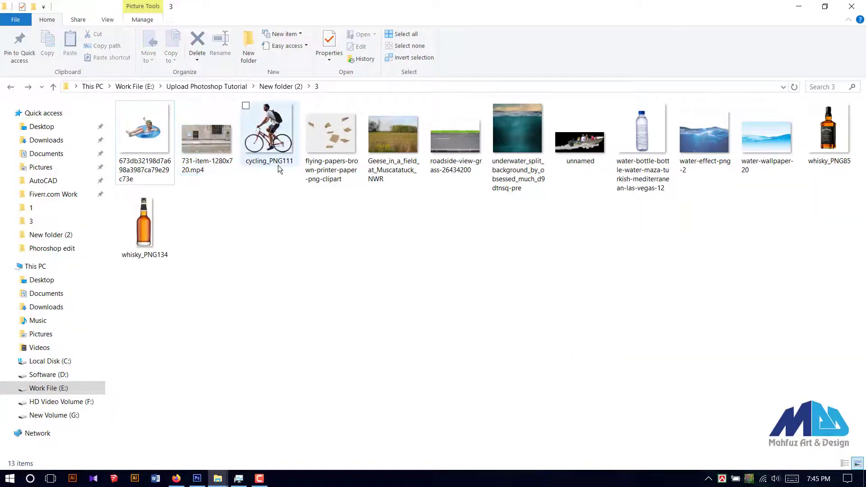
left_click_drag(268, 133, 402, 264)
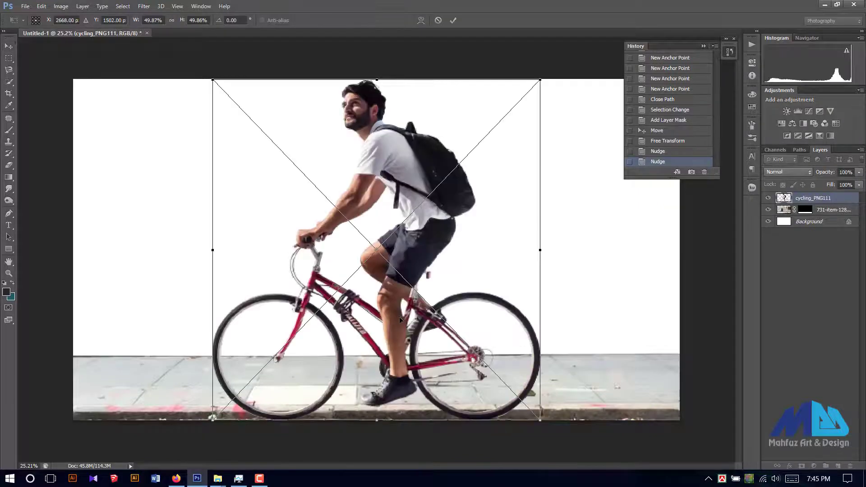
left_click(454, 21)
right_click(813, 198)
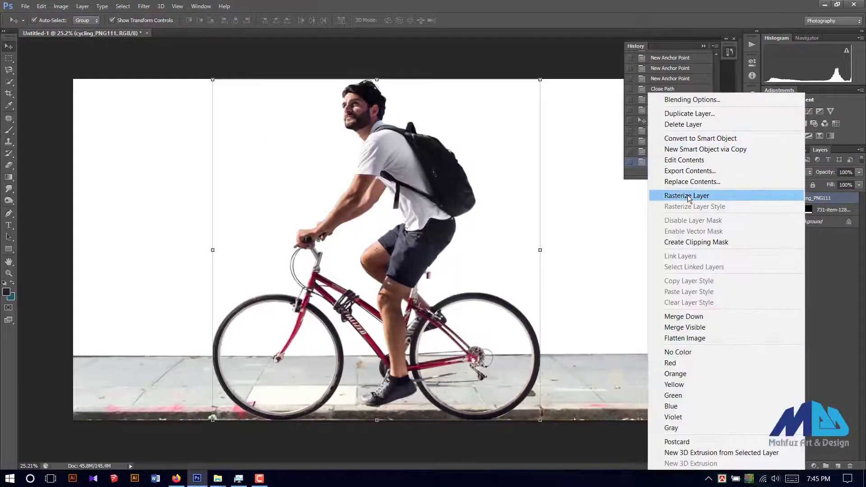
left_click(697, 195)
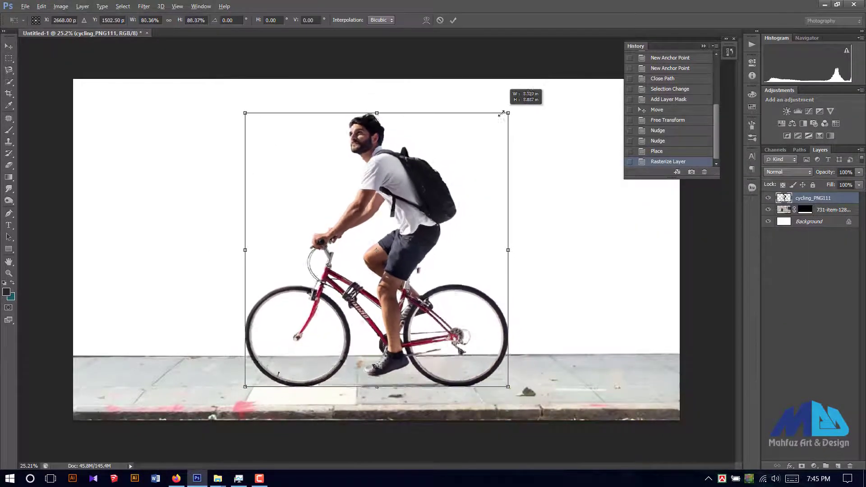
Step: Shrink the cyclist and move it right and down onto the pavement
left_click_drag(539, 80, 489, 131)
mouse_move(419, 229)
left_mouse_down()
mouse_move(479, 248)
mouse_move(468, 249)
left_mouse_up()
key("Return")
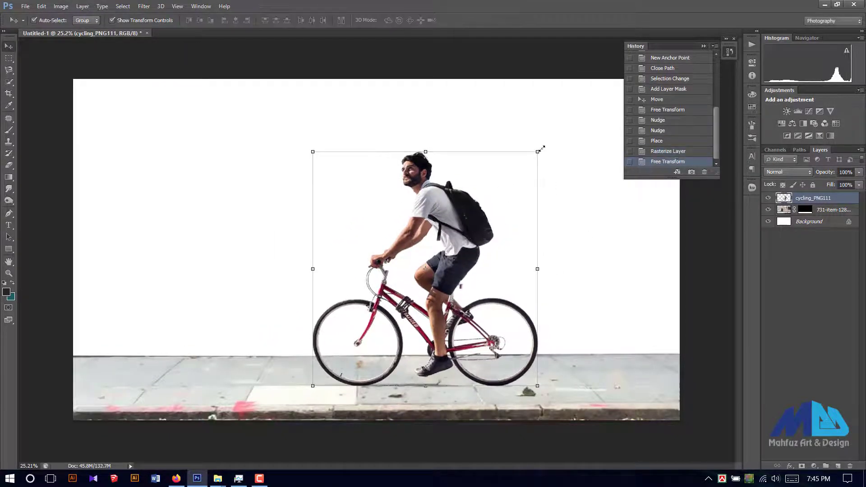
key("ctrl+t")
left_click_drag(538, 153, 524, 166)
key("Return")
Step: Fine-tune the cyclist's position with arrow nudges and enlarge it slightly
key("Right")
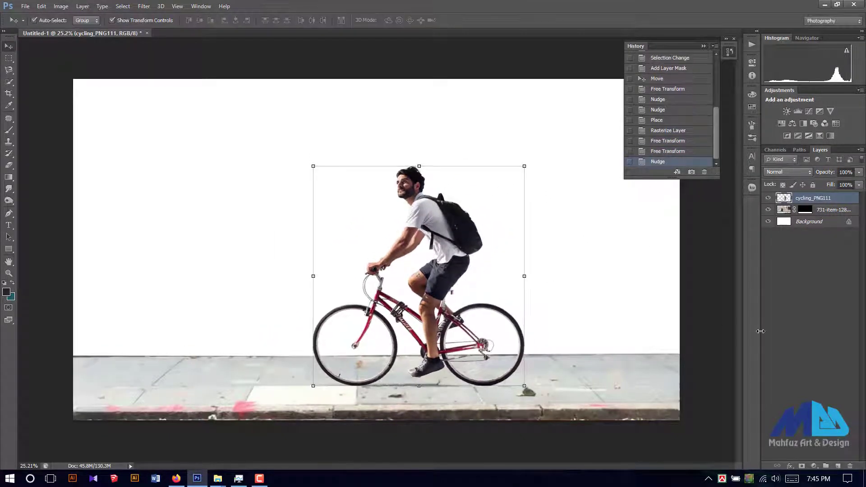
key("Right")
key("Down")
key("Right")
key("Up")
key("Up")
key("Up")
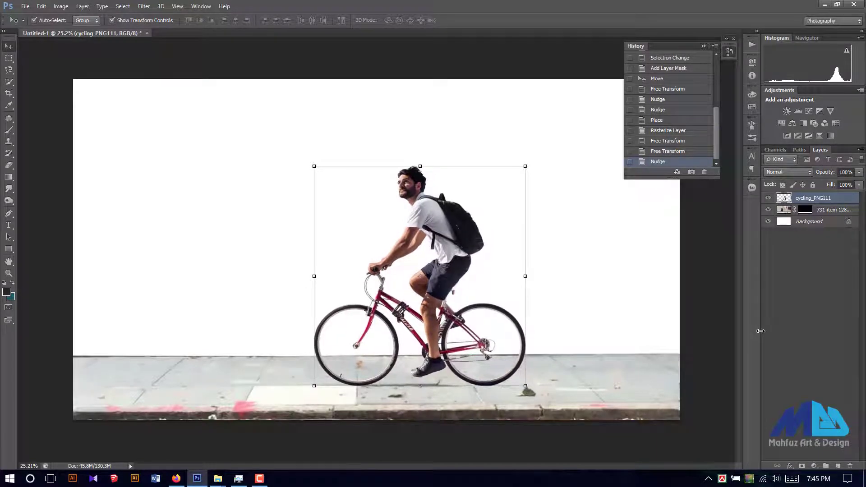
key("Left")
left_click_drag(524, 165, 533, 157)
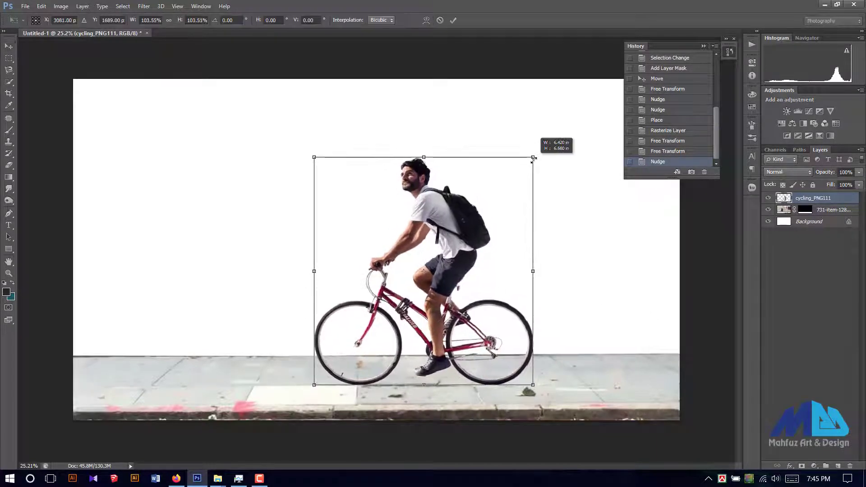
key("Return")
key("Left")
key("Left")
key("Left")
key("Left")
key("Left")
key("Left")
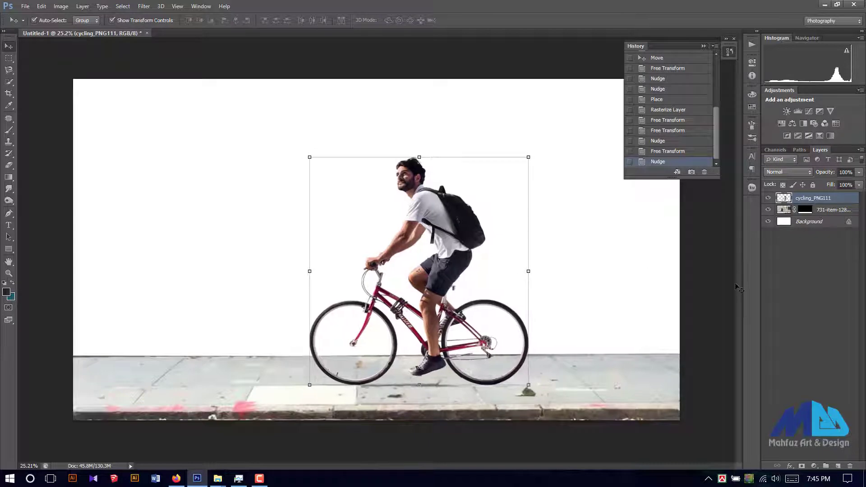
key("Left")
key("Left")
key("Left")
key("Left")
key("Left")
key("Left")
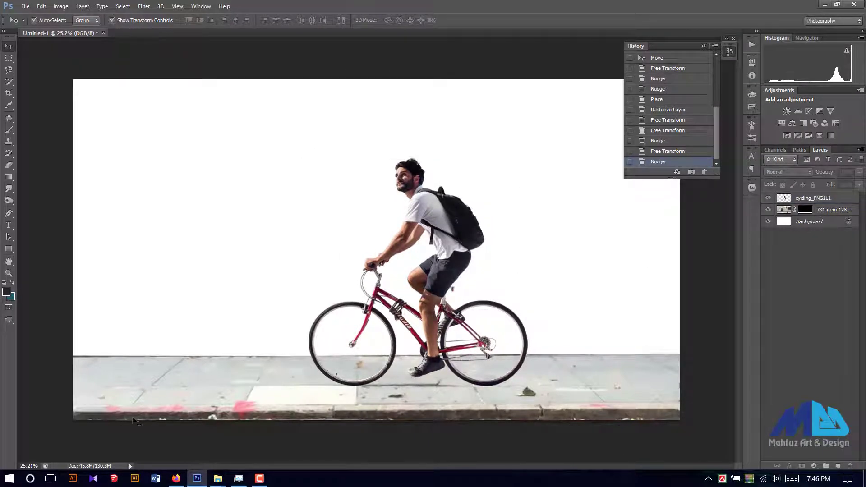
Step: Drag the underwater split sea image from Explorer into Photoshop
left_click(149, 407)
right_click(332, 238)
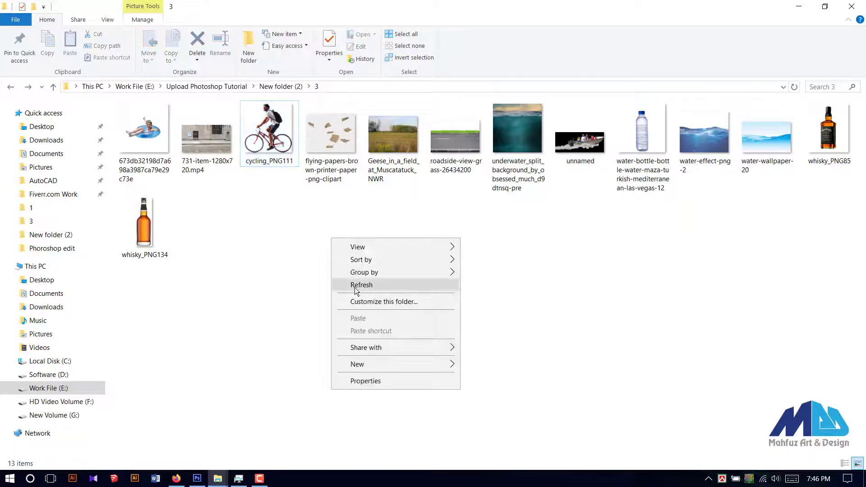
left_click(355, 285)
mouse_move(518, 135)
left_mouse_down()
mouse_move(367, 332)
mouse_move(201, 482)
mouse_move(412, 304)
left_mouse_up()
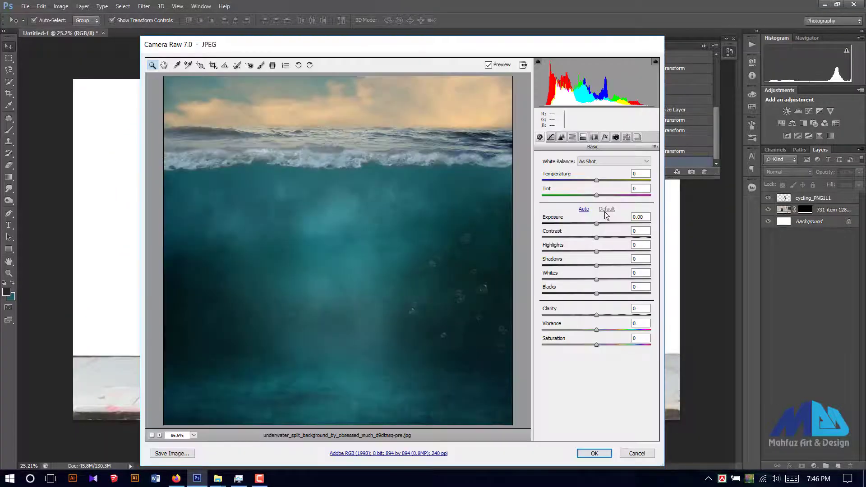
Step: In Camera Raw, raise exposure, whites and clarity on the sea image and accept
mouse_move(609, 224)
left_mouse_down()
mouse_move(600, 224)
mouse_move(629, 251)
mouse_move(609, 245)
left_mouse_up()
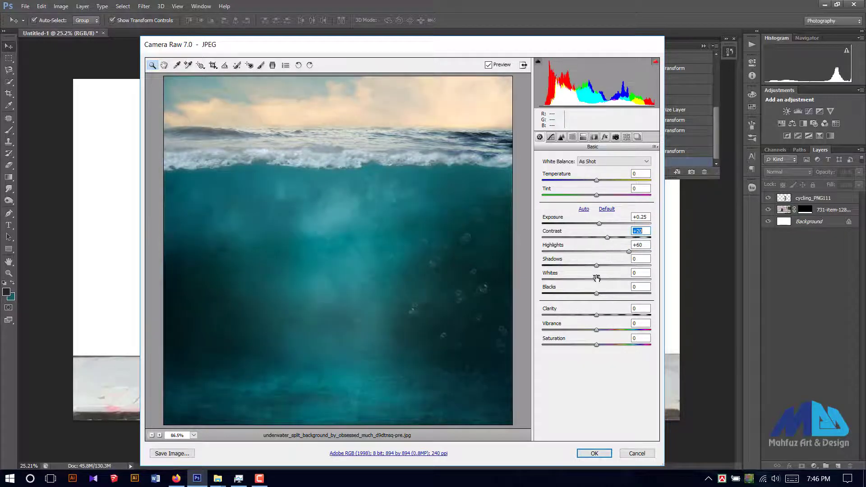
left_click_drag(597, 279, 609, 277)
left_click_drag(594, 318, 635, 326)
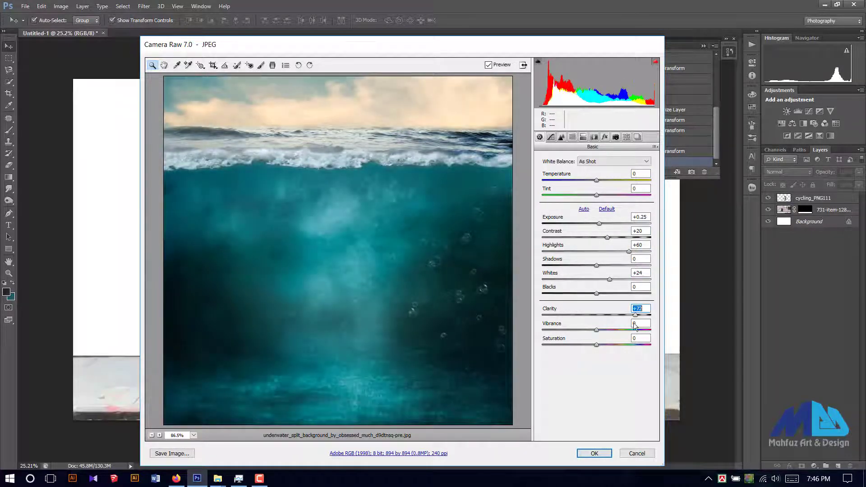
type("+52")
left_click(605, 218)
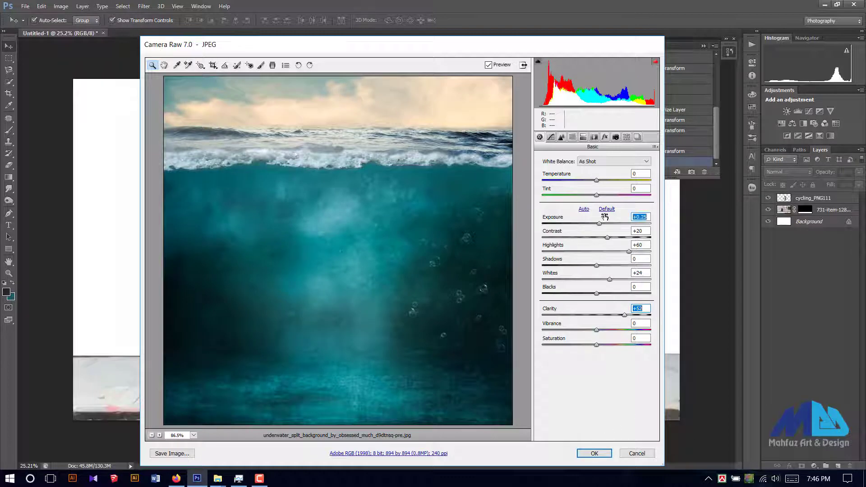
left_click(594, 454)
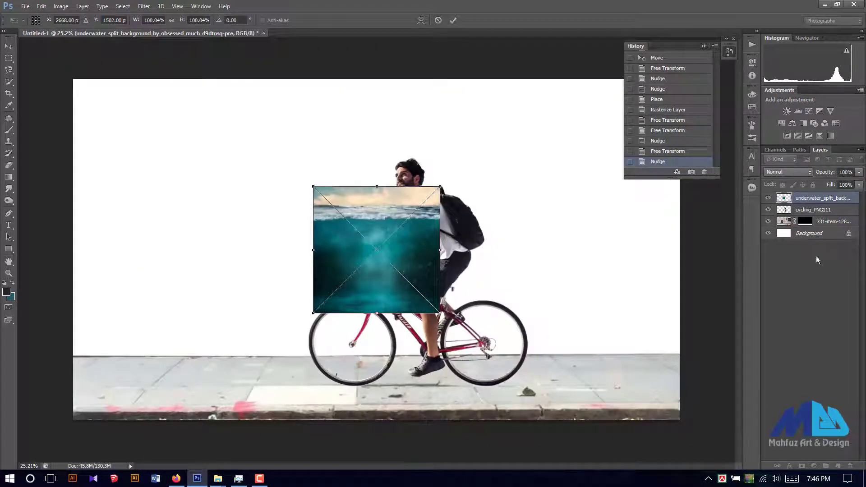
Step: Commit and rasterize the sea layer, then move it to the canvas's left edge
key("Return")
right_click(818, 199)
left_click(668, 195)
mouse_move(406, 295)
left_mouse_down()
mouse_move(166, 312)
mouse_move(172, 303)
left_mouse_up()
Step: Stretch the sea image across the full canvas width and down below the top strip
key("ctrl+t")
left_click_drag(208, 258, 680, 297)
left_click_drag(80, 257, 74, 258)
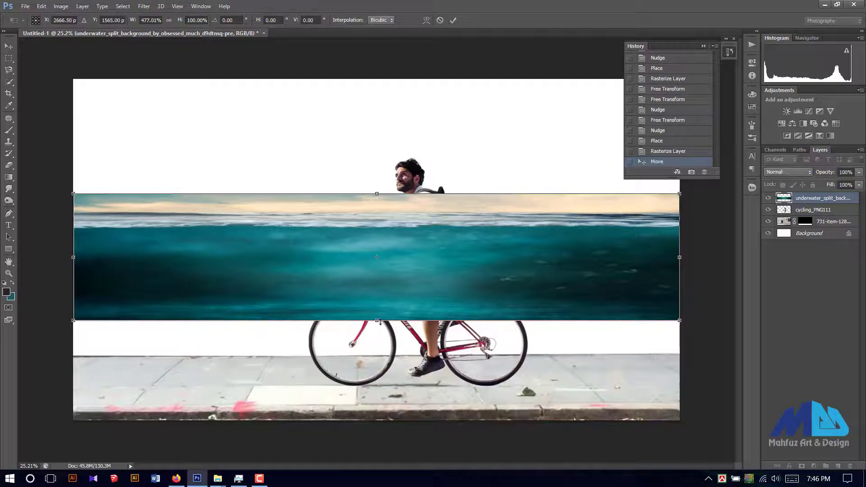
left_click_drag(380, 321, 367, 450)
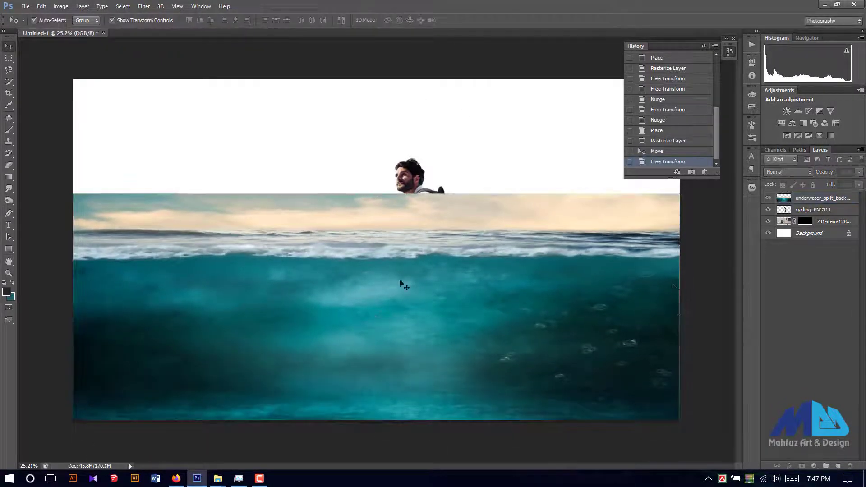
left_click_drag(376, 194, 377, 163)
left_click_drag(366, 219, 367, 256)
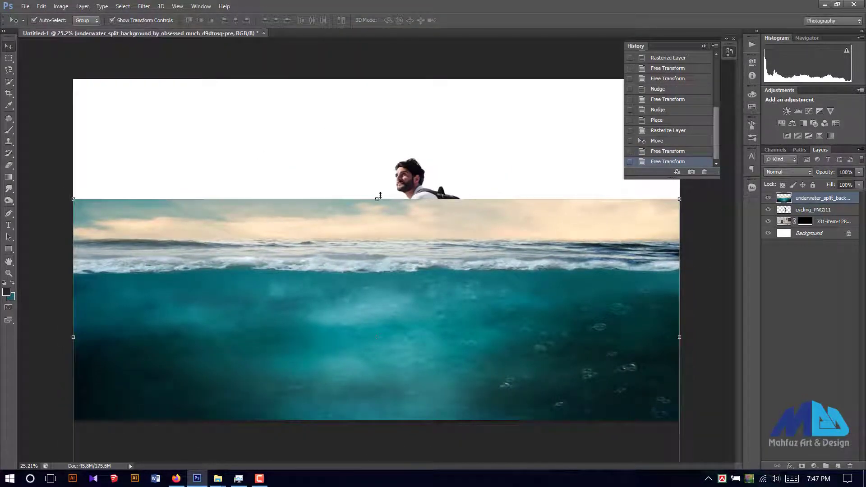
left_click_drag(376, 200, 375, 147)
left_click_drag(387, 218, 389, 245)
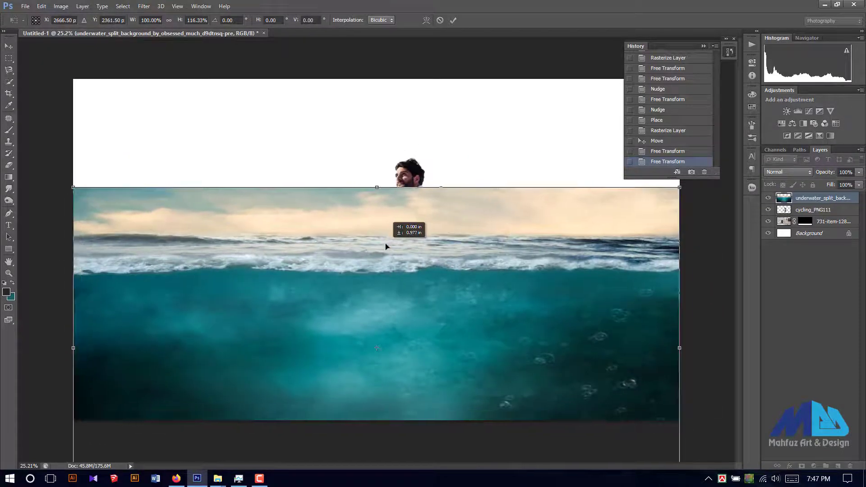
mouse_move(376, 186)
left_mouse_down()
mouse_move(377, 111)
mouse_move(387, 229)
left_mouse_up()
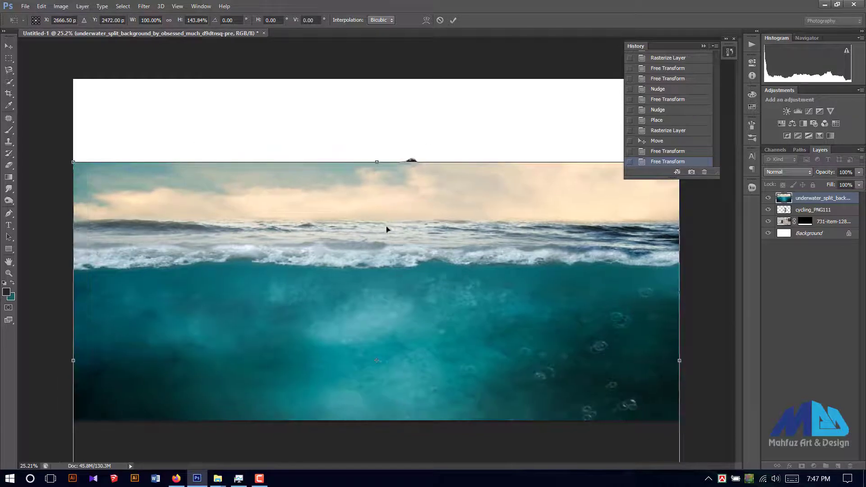
key("Return")
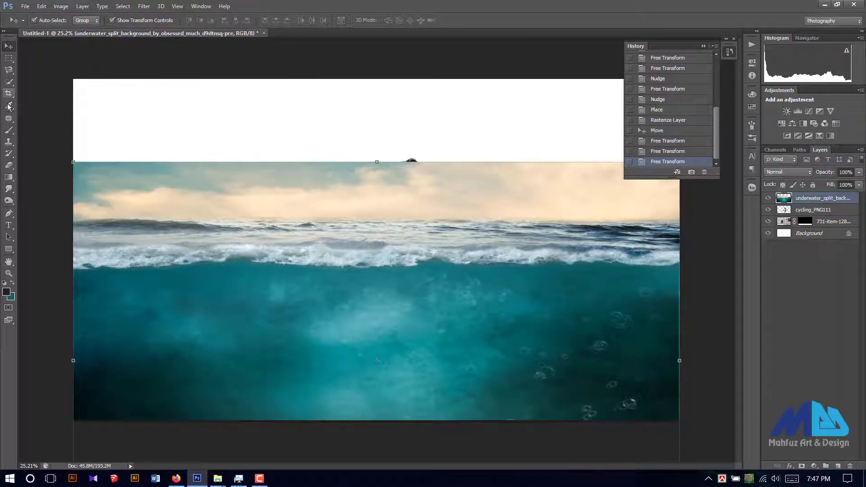
Step: Draw a rough rectangular selection over the wave band, then discard it
left_click(8, 58)
left_click_drag(72, 208, 686, 299)
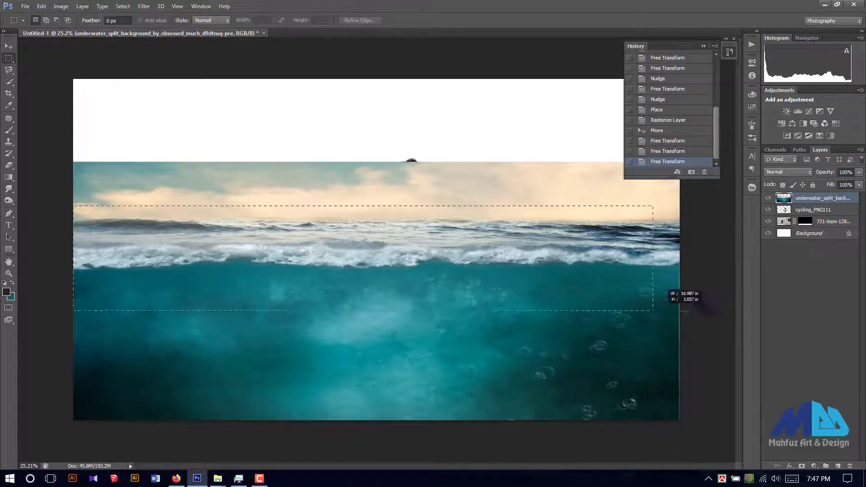
left_click(79, 219)
Step: Mask the sea layer to a rectangular band of breaking waves
left_click_drag(73, 220, 684, 282)
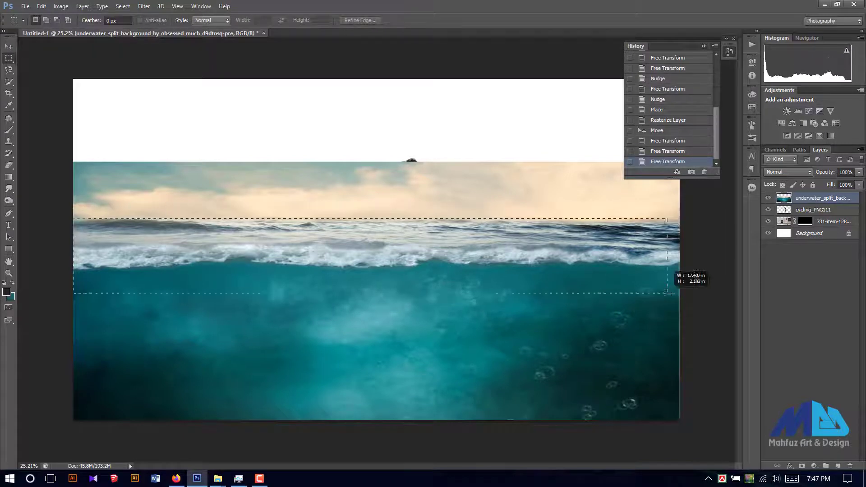
key("Up")
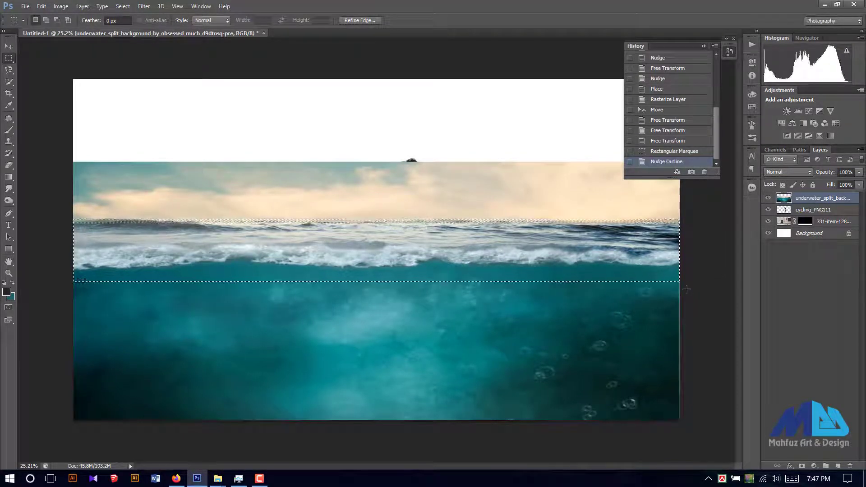
key("Down")
key("Down")
key("Down")
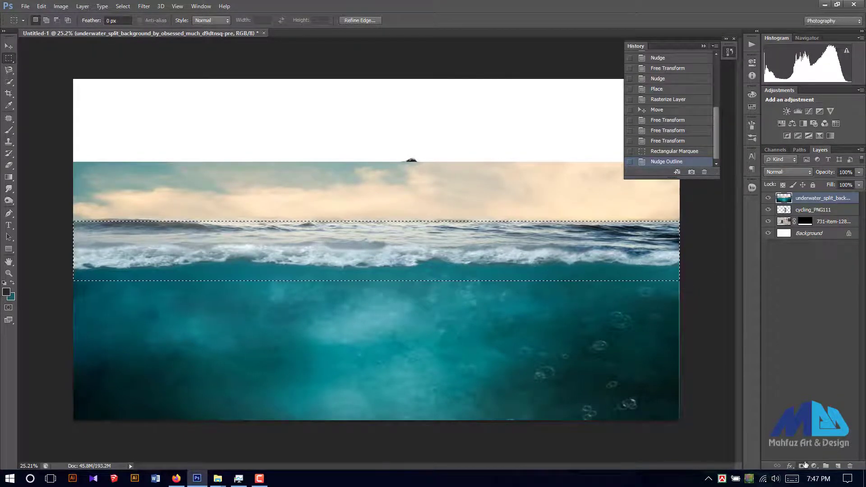
left_click(802, 466)
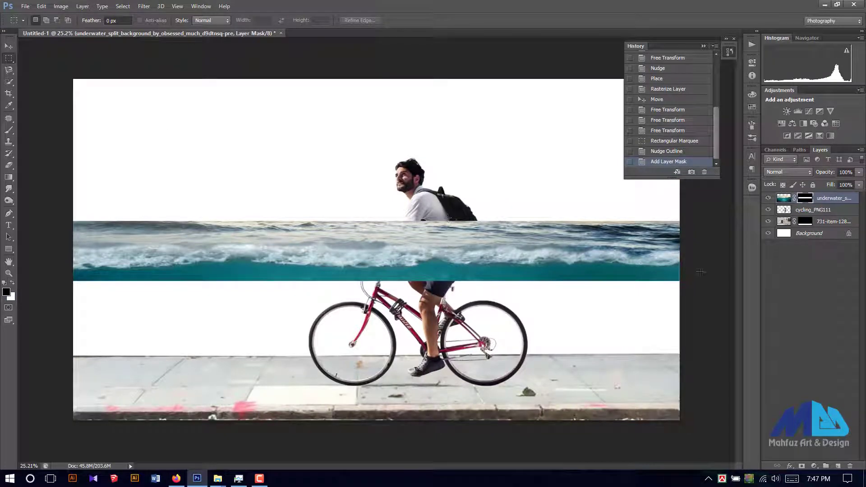
Step: Bring the cyclist layer in front of the sea layer
key("v")
left_click(784, 198)
left_click(422, 199)
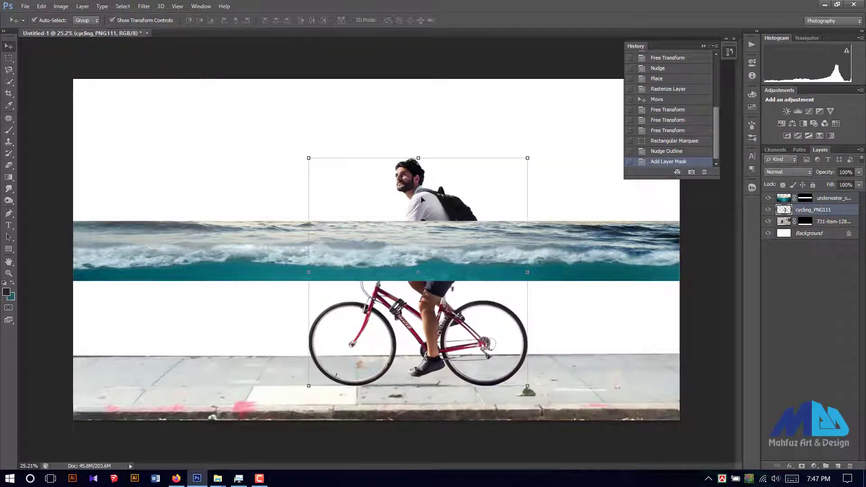
key("ctrl+]")
Step: Nudge the wave band down three steps
left_click(561, 255)
key("Down")
key("Down")
key("Down")
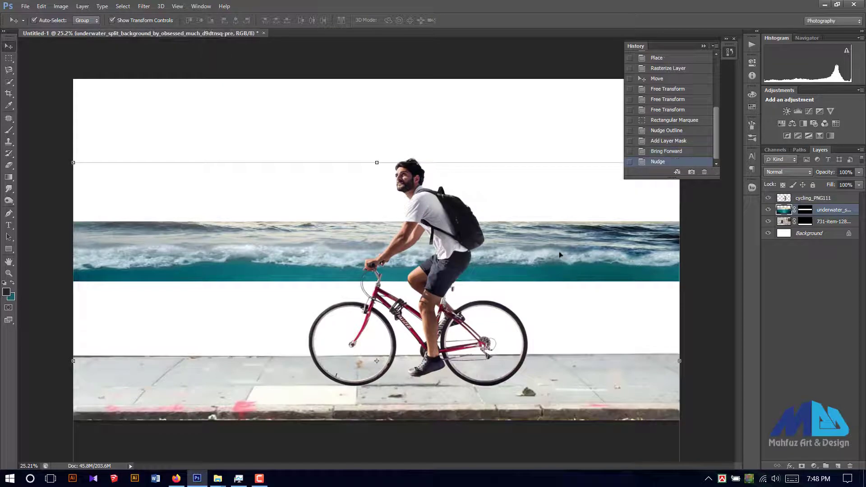
key("Down")
key("Down")
key("Down")
key("Down")
key("Down")
key("Down")
key("Down")
key("Down")
key("Down")
key("Down")
key("Down")
key("Down")
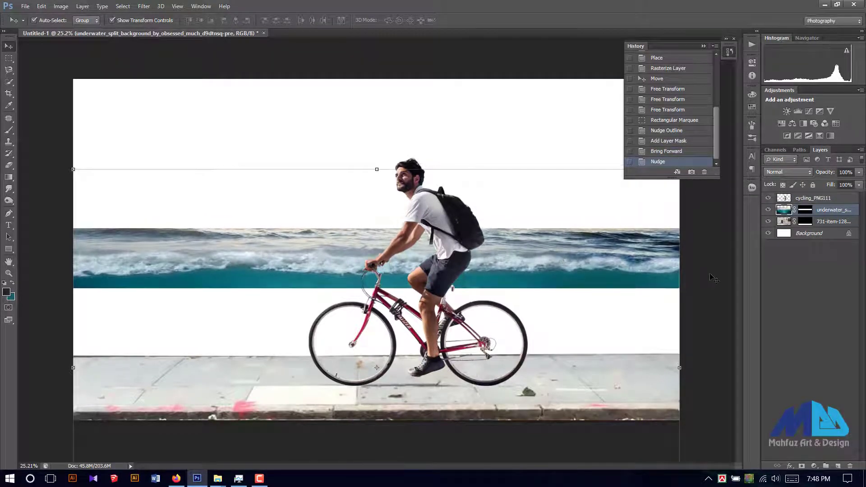
key("Down")
key("Down")
key("Down")
key("Down")
key("Down")
key("Down")
left_click(606, 352)
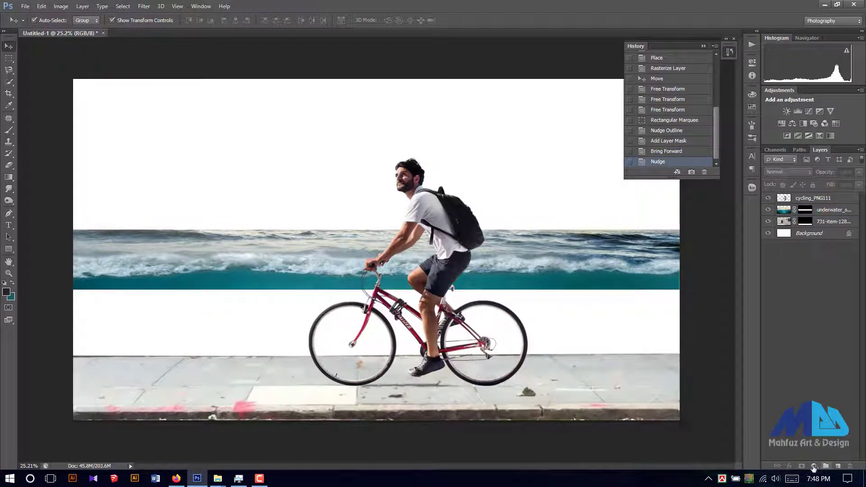
Step: Select the area from the waves down to the canvas bottom
left_click(9, 58)
left_click_drag(72, 265, 688, 428)
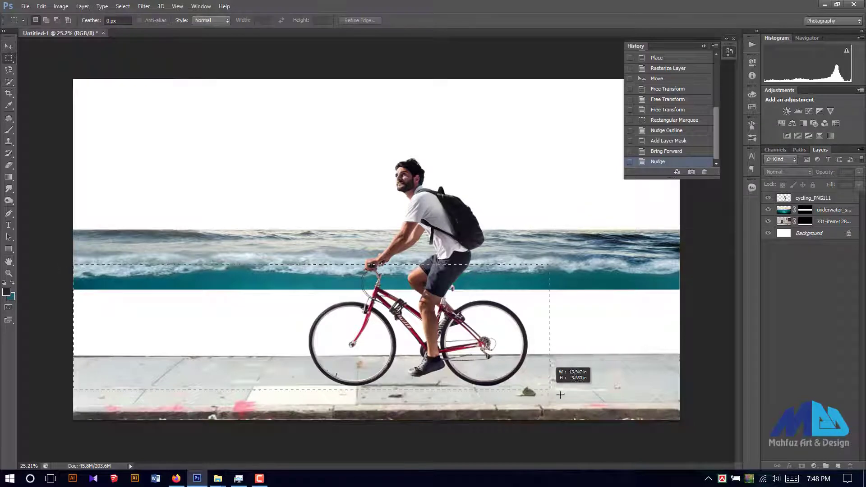
left_click_drag(72, 247, 691, 431)
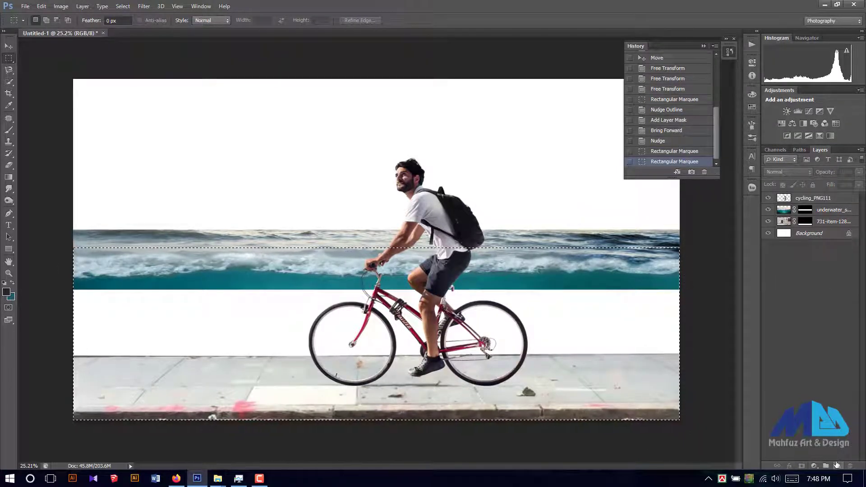
left_click(839, 465)
left_click(789, 465)
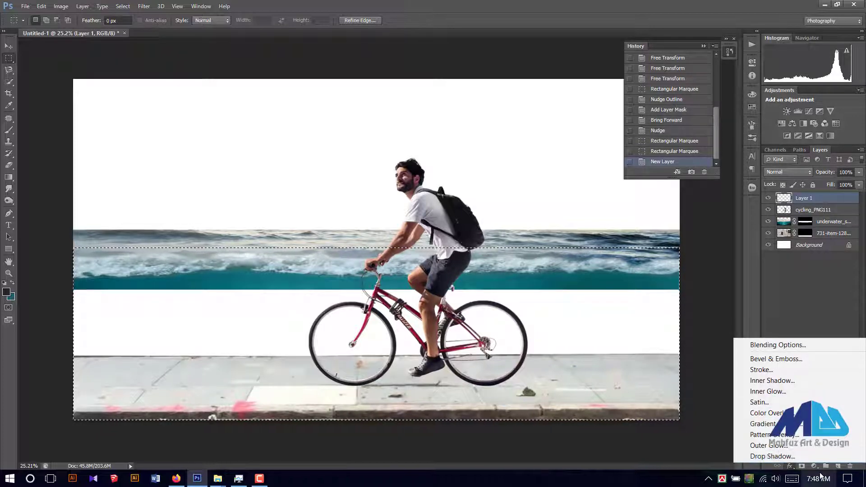
Step: Fill the selection with a dark teal (105971) Solid Color layer
left_click(813, 466)
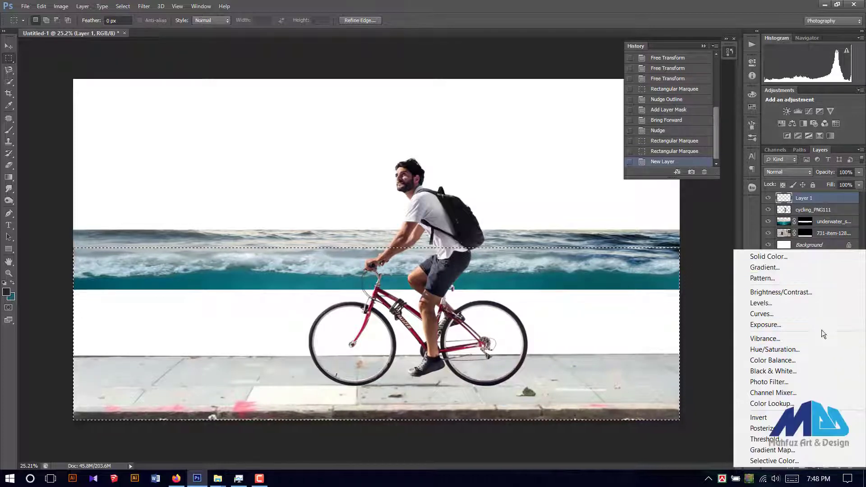
left_click(776, 257)
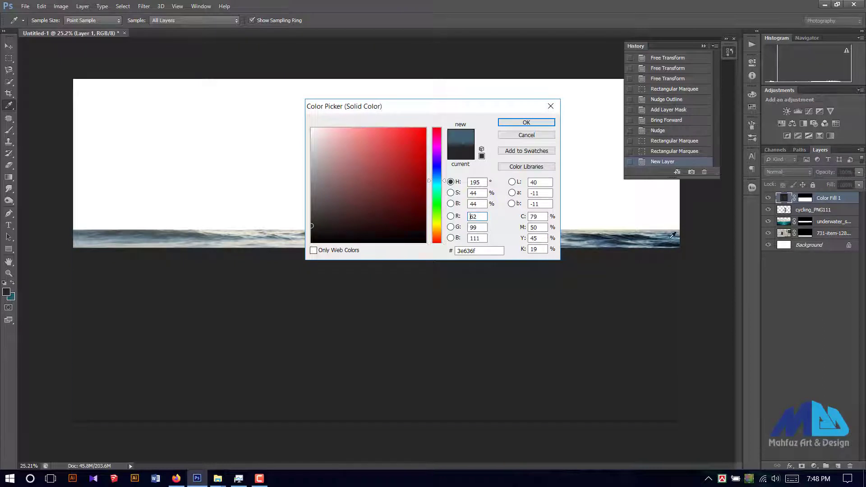
left_click(605, 238)
left_click_drag(403, 109, 485, 96)
left_click(448, 119)
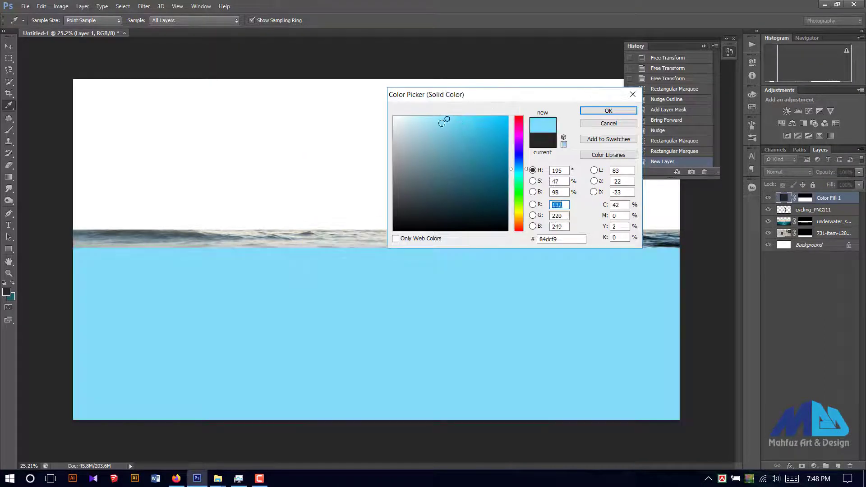
left_click_drag(448, 119, 493, 180)
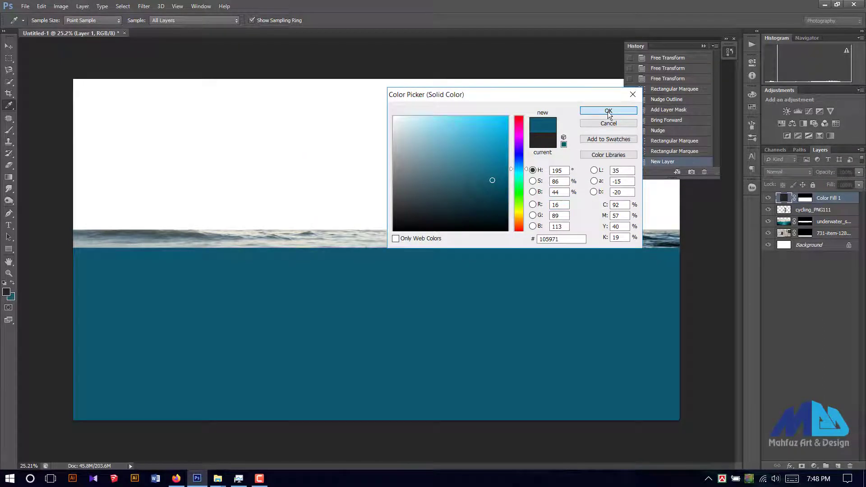
left_click(609, 112)
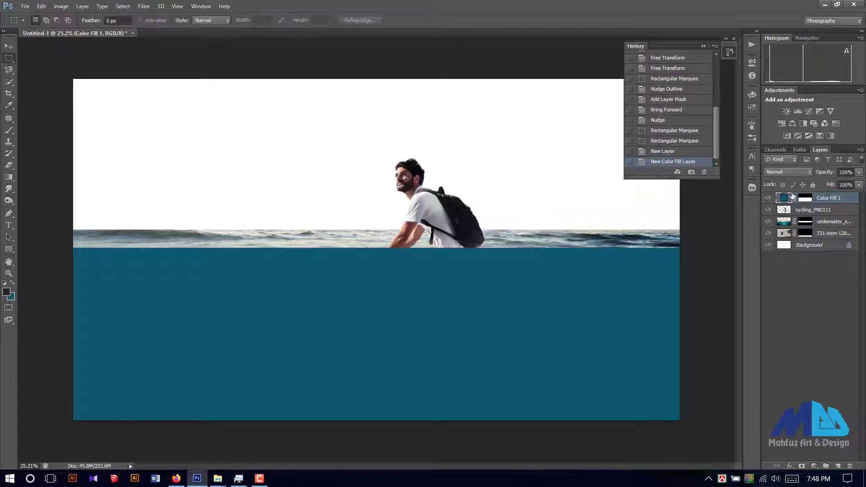
Step: Change the Color Fill to a brighter teal sampled from the water
left_click_drag(784, 230, 784, 228)
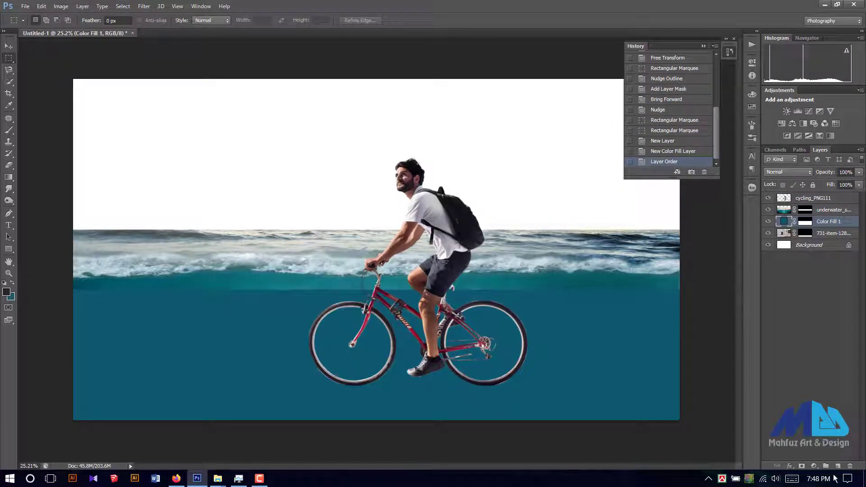
double_click(783, 221)
left_click(347, 281)
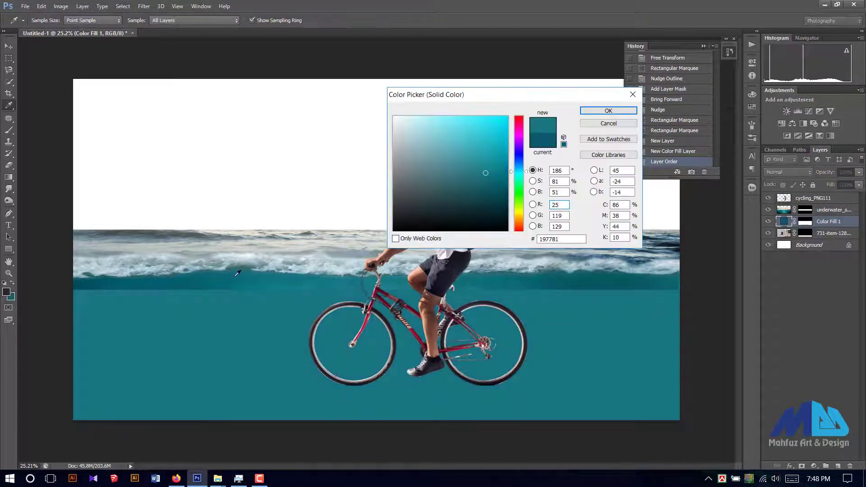
left_click(258, 276)
left_click(609, 110)
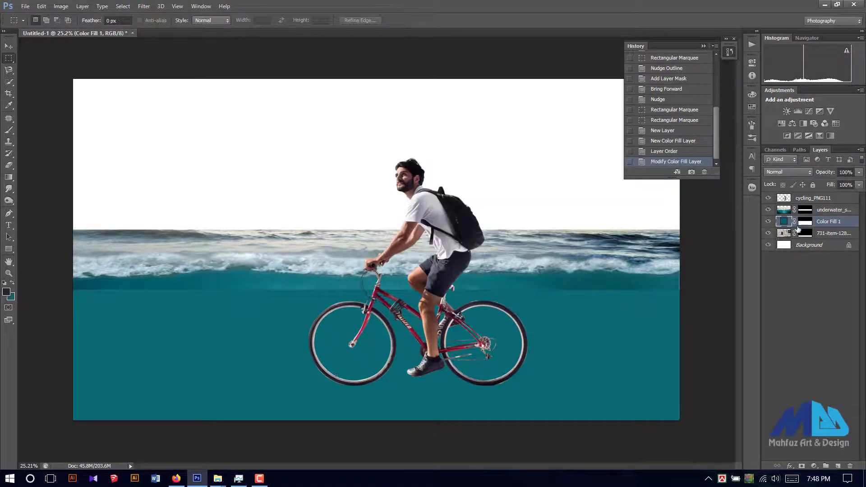
Step: Lower the fill's opacity and move the cyclist and waves layers below it
left_click(8, 48)
left_click_drag(841, 185, 860, 185)
left_click(812, 197)
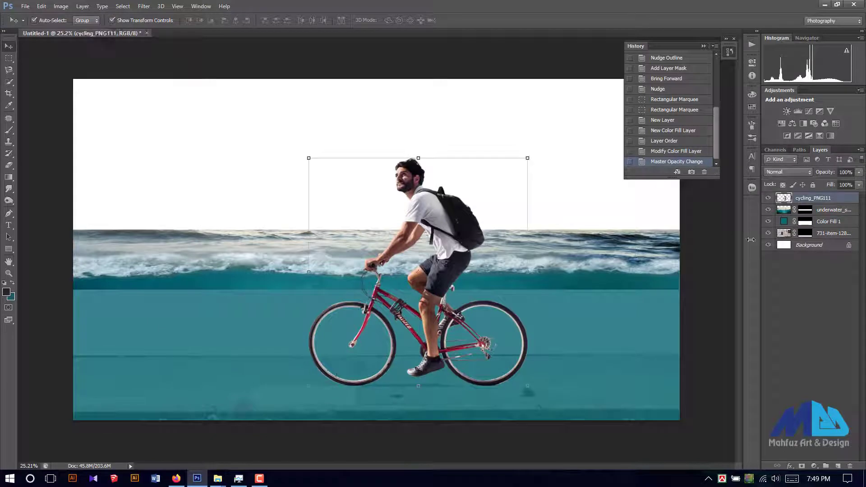
left_click_drag(808, 214, 808, 227)
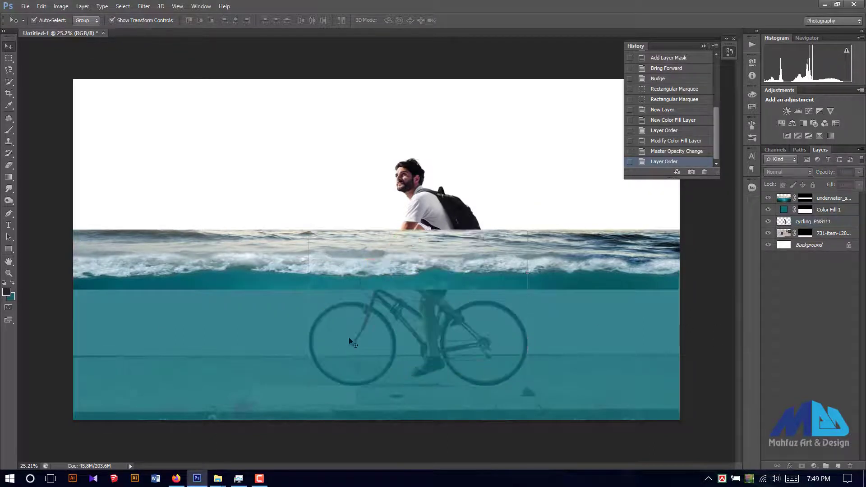
left_click(465, 278)
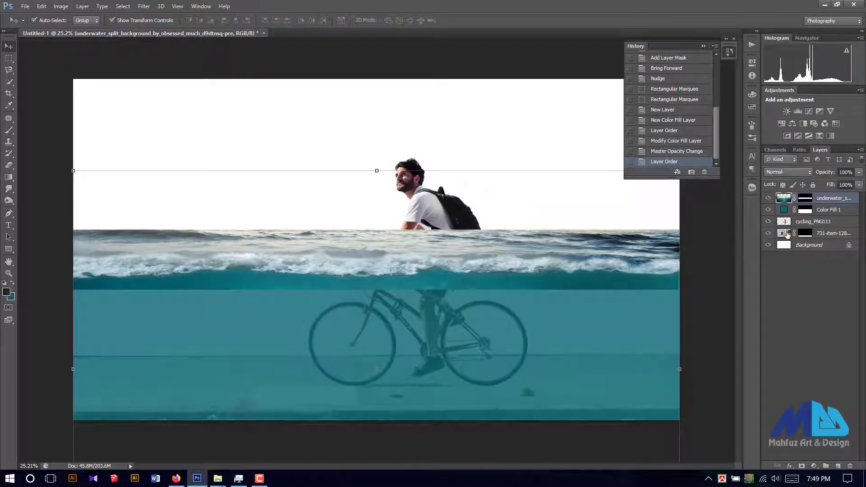
key("ctrl+bracketleft")
Step: Pull the teal fill's top edge down to the waterline and keep the cyclist above the waves
left_click(389, 271)
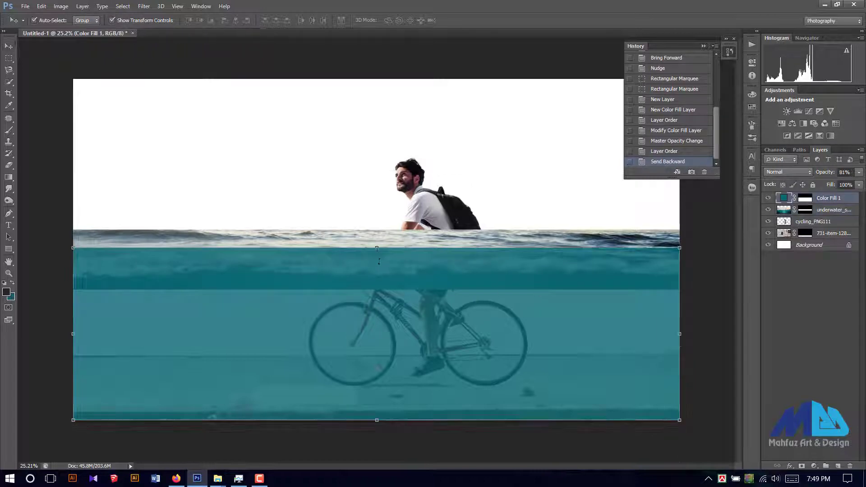
key("ctrl+t")
left_click_drag(389, 247, 389, 262)
key("Return")
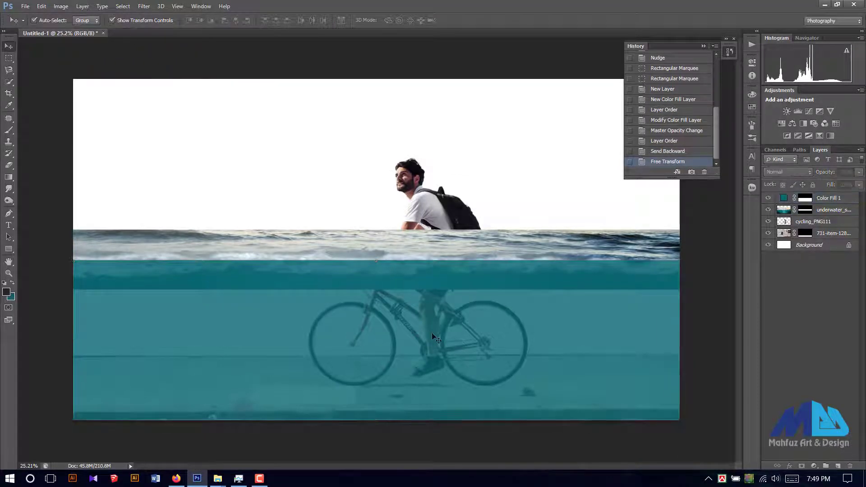
left_click(420, 202)
key("ctrl+bracketright")
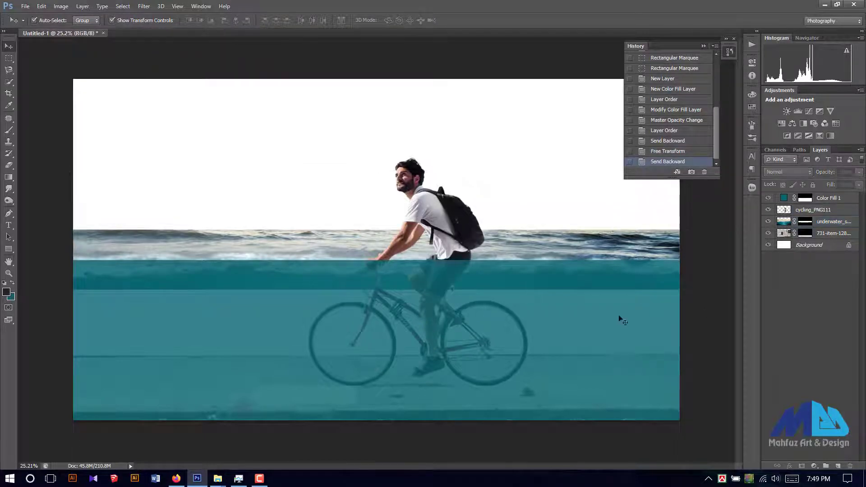
left_click(440, 309)
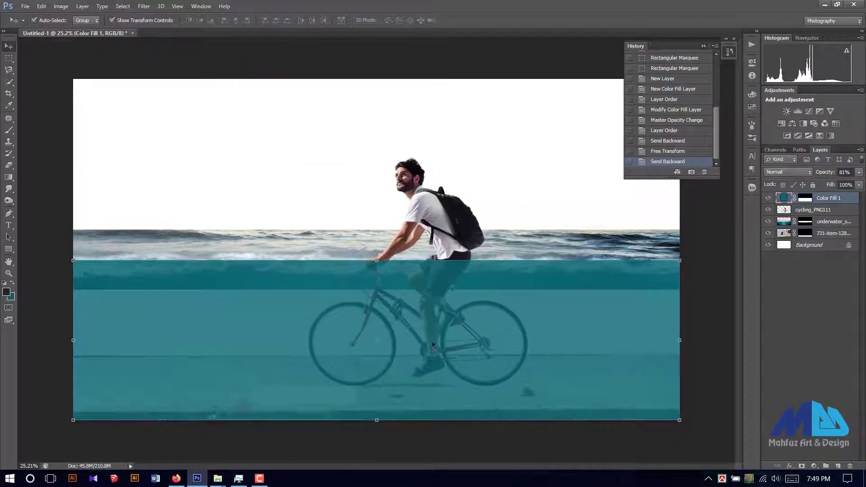
left_click(376, 260)
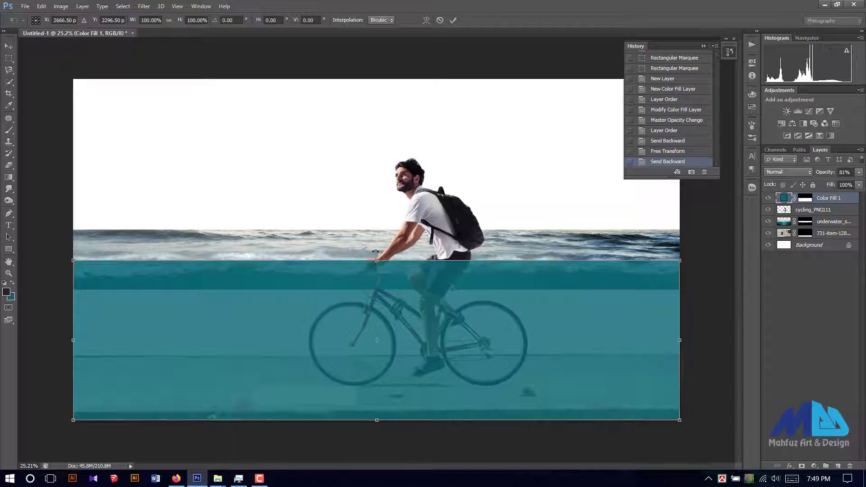
key("Return")
Step: Set the teal fill layer's opacity to 66%
left_click_drag(850, 188, 840, 188)
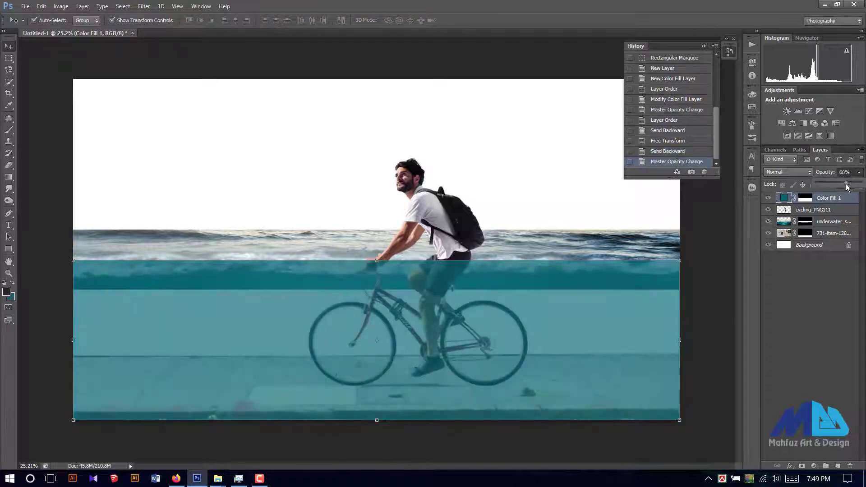
left_click(693, 268)
left_click(387, 294)
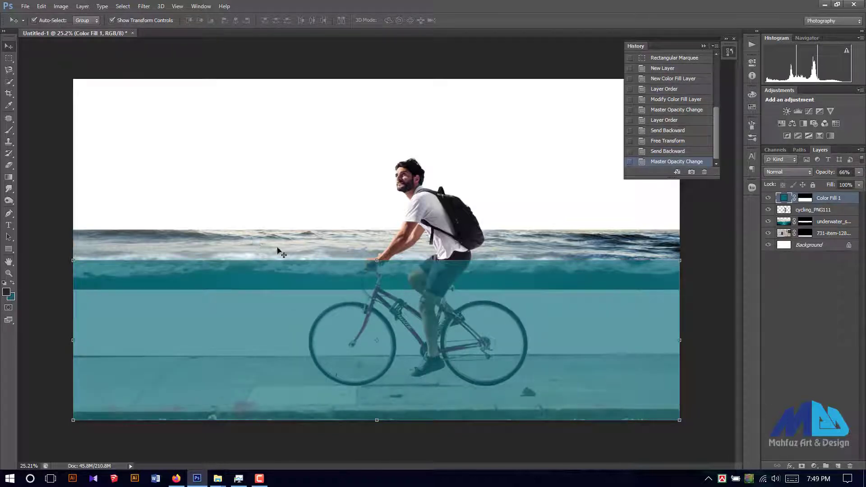
left_click(10, 134)
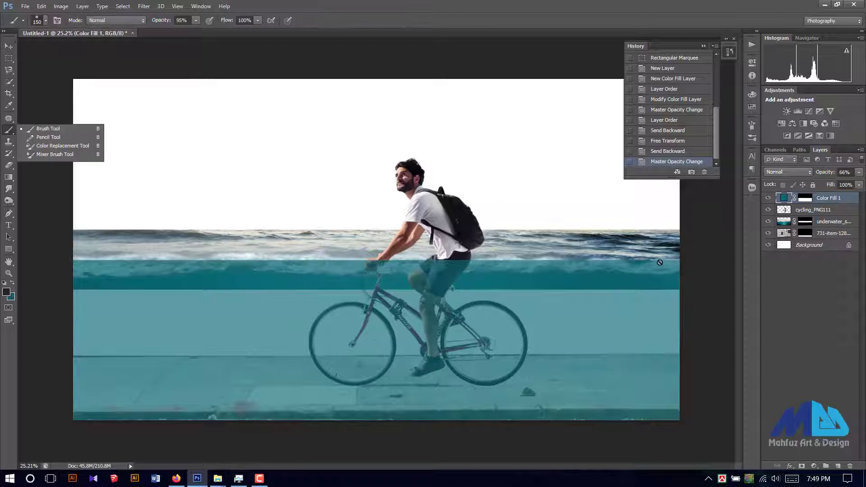
Step: Pick a plain round brush and set the foreground colour to black
left_click(660, 263)
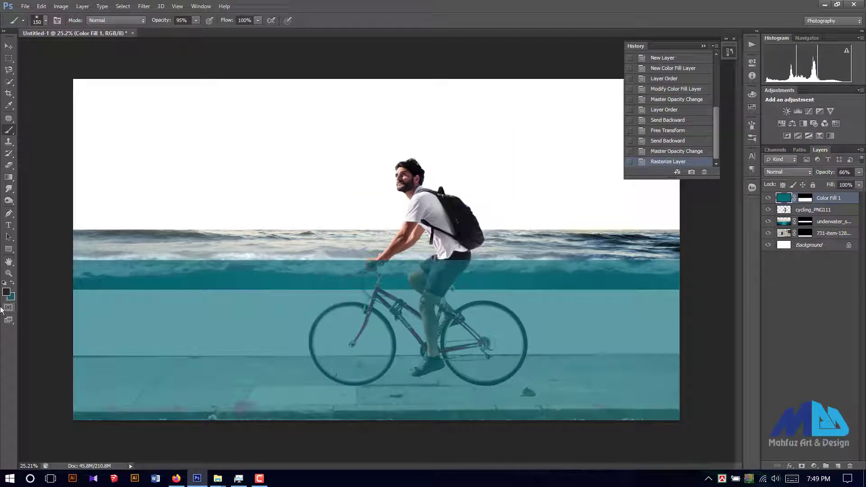
left_click(7, 291)
left_click(387, 100)
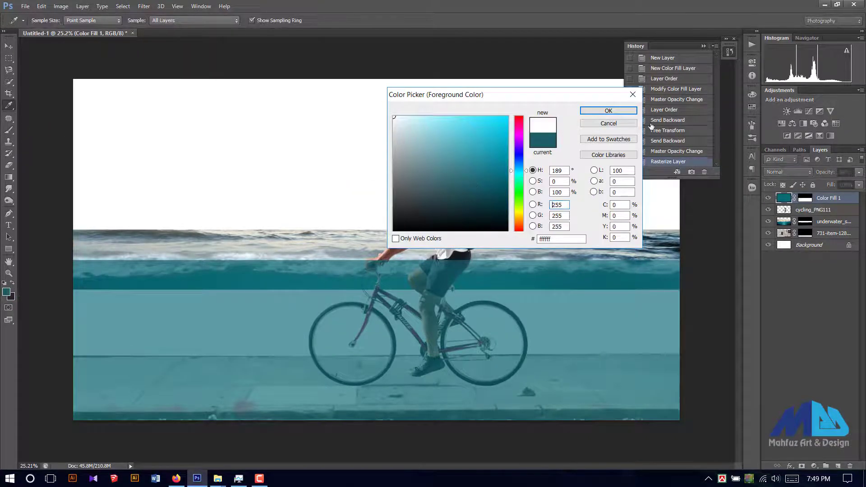
left_click(609, 111)
key("b")
left_click(7, 293)
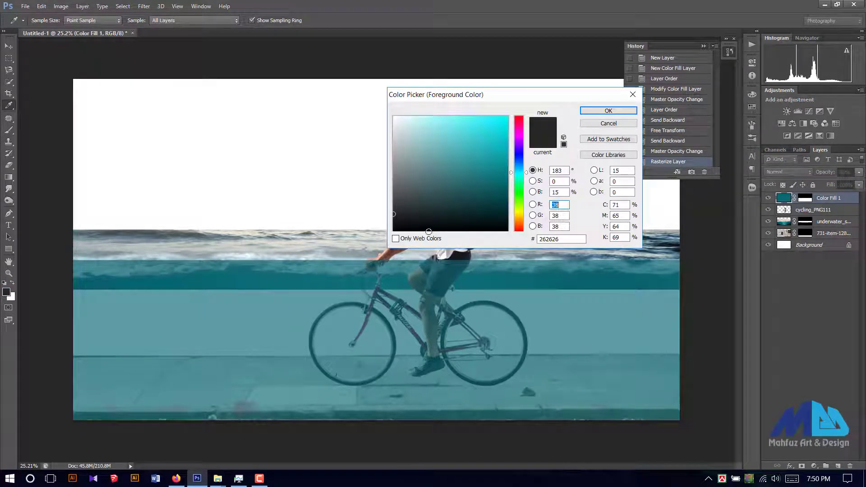
left_click_drag(429, 232, 410, 232)
left_click(608, 111)
Step: Mask the teal fill off the wave band, then drag the storm-clouds photo into Camera Raw
mouse_move(158, 262)
left_mouse_down()
mouse_move(104, 257)
mouse_move(178, 277)
mouse_move(236, 254)
mouse_move(679, 261)
left_mouse_up()
key("bracketright")
key("bracketright")
key("bracketright")
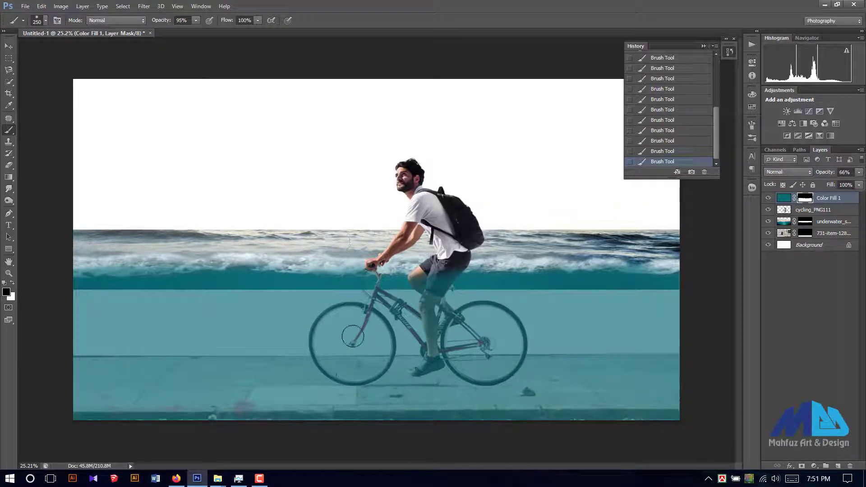
left_click(218, 479)
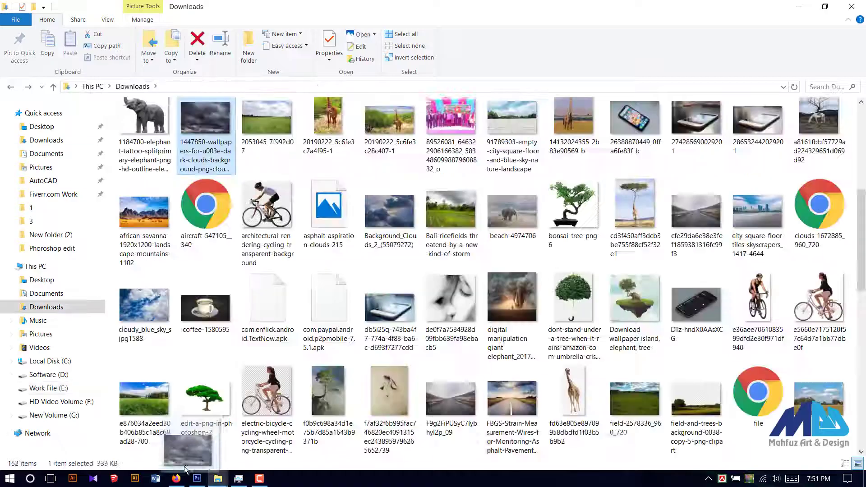
left_click_drag(212, 108, 310, 240)
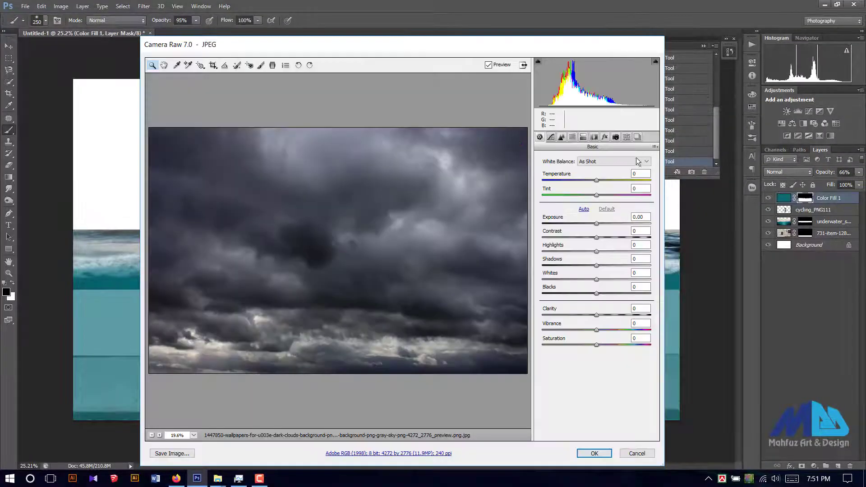
Step: Boost the clouds photo's clarity, vibrance and exposure in Camera Raw, then place it
left_click_drag(613, 317, 626, 330)
left_click_drag(597, 223, 604, 225)
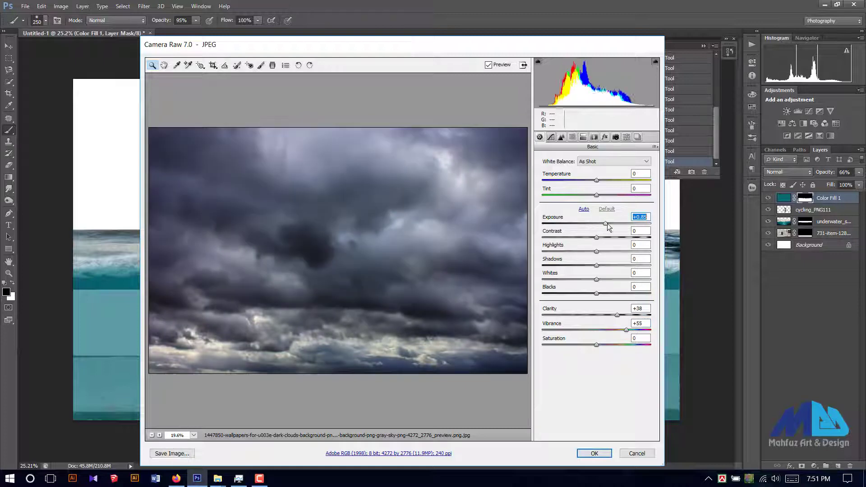
left_click(594, 453)
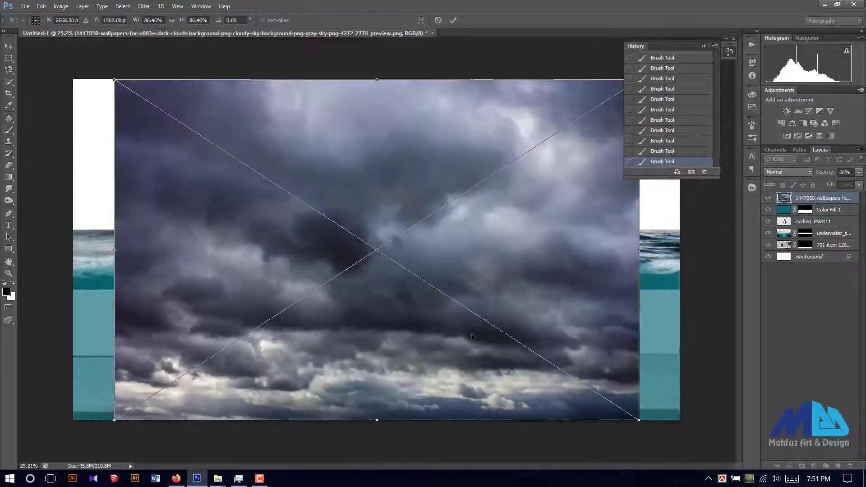
key("Return")
Step: Move and enlarge the clouds so they cover the upper canvas
key("v")
key("ctrl+0")
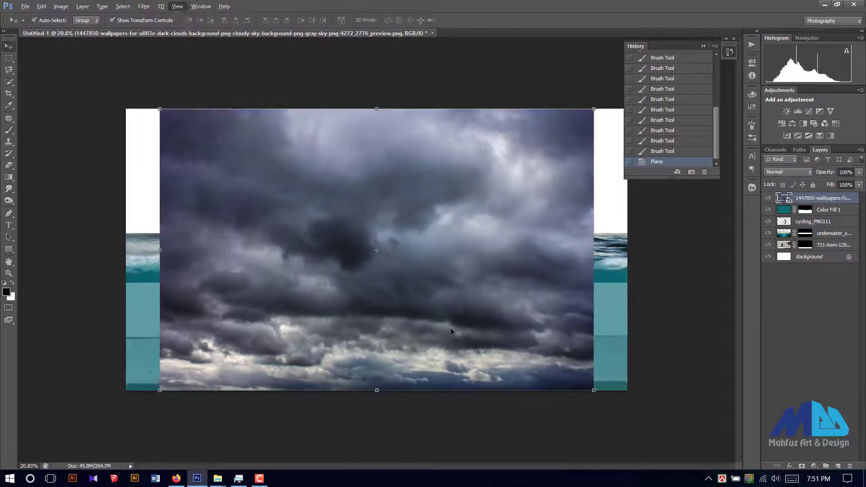
left_click_drag(496, 349, 454, 256)
key("ctrl+t")
left_click_drag(553, 298, 641, 347)
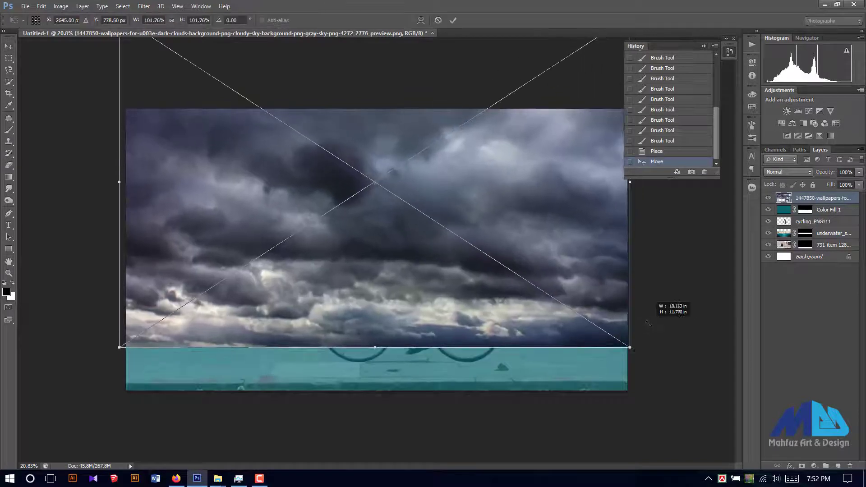
key("Return")
Step: Rasterize the clouds layer and move it below the waves layer
key("b")
left_click(471, 306)
key("Return")
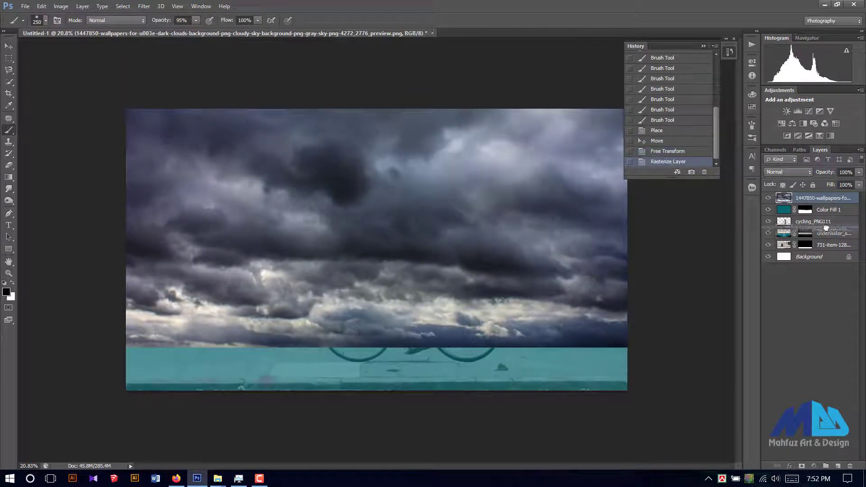
left_click_drag(822, 197, 821, 239)
left_click(548, 233)
Step: Position the clouds in the sky, nudging them down to close the horizon seam
key("v")
left_click_drag(537, 224, 533, 109)
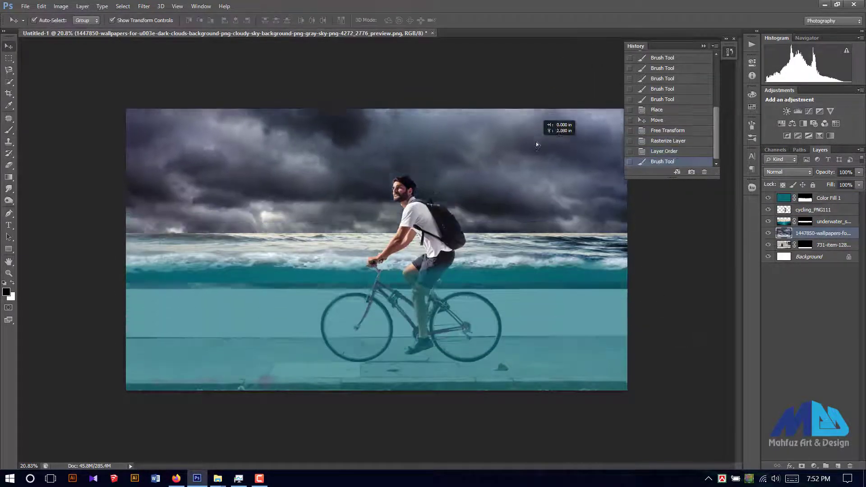
key("ctrl+plus")
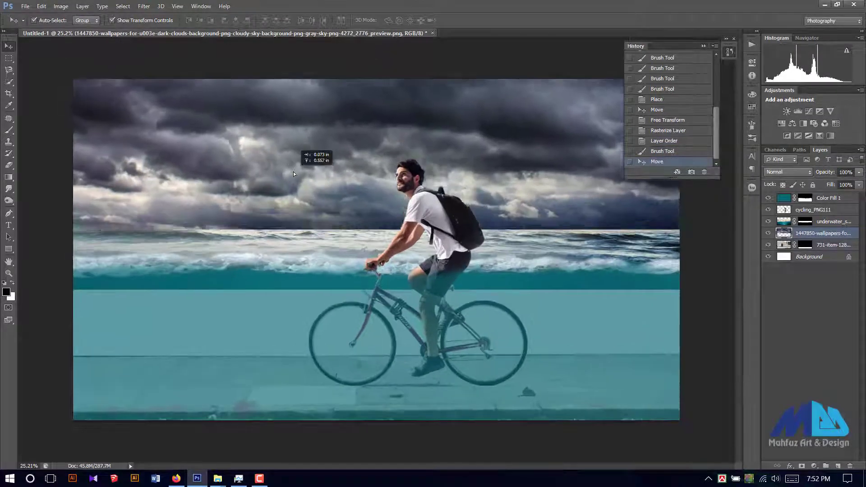
left_click_drag(293, 172, 361, 173)
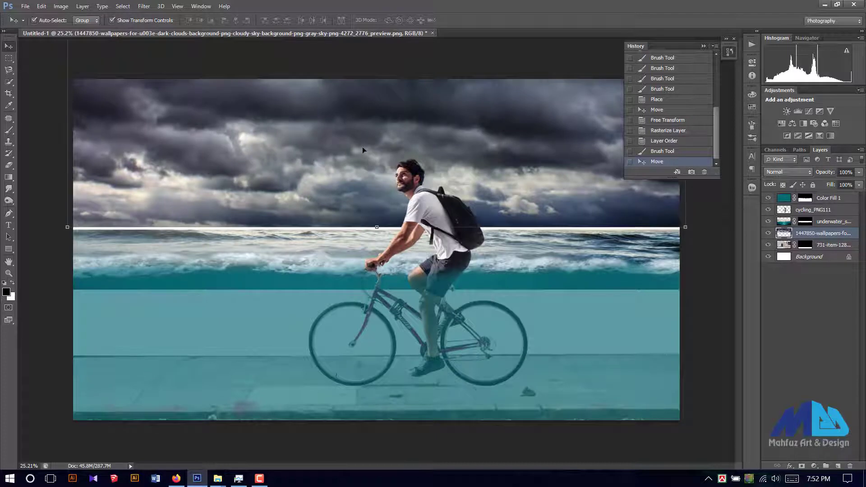
key("Down")
key("Down")
key("Down")
left_click(720, 300)
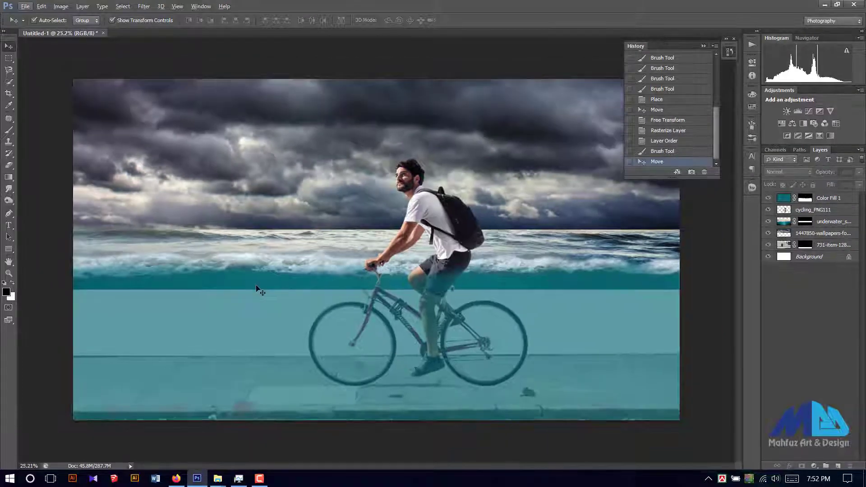
Step: Raise the underwater sea layer above the cyclist and target its mask
left_click(257, 288)
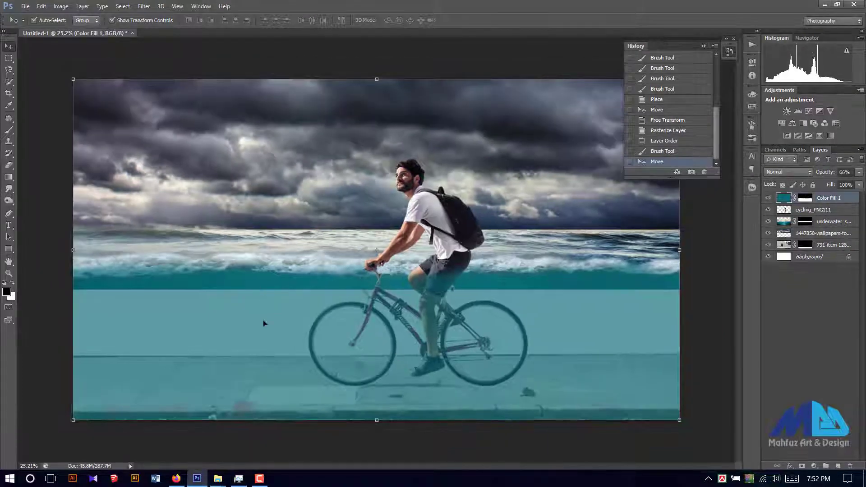
left_click(581, 249)
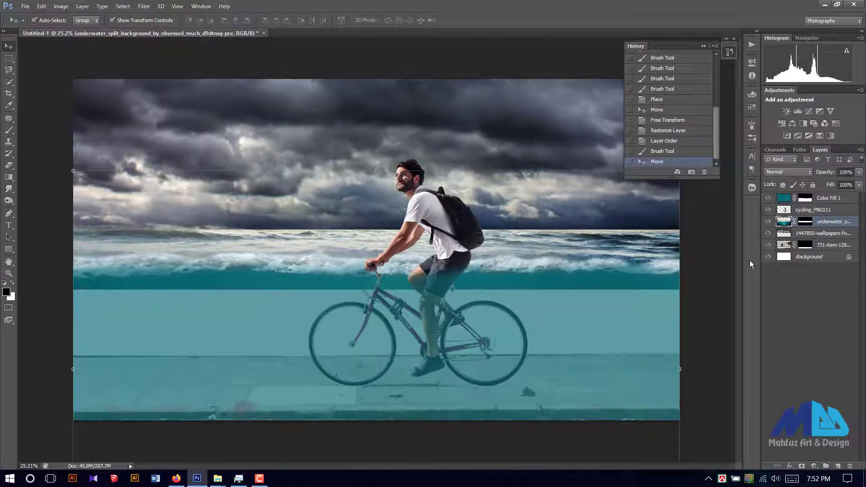
key("ctrl+bracketright")
key("ctrl+bracketright")
left_click(805, 198)
Step: Brush the underwater mask to clean the water's edge and remove the dark teal band on the right
right_click(8, 130)
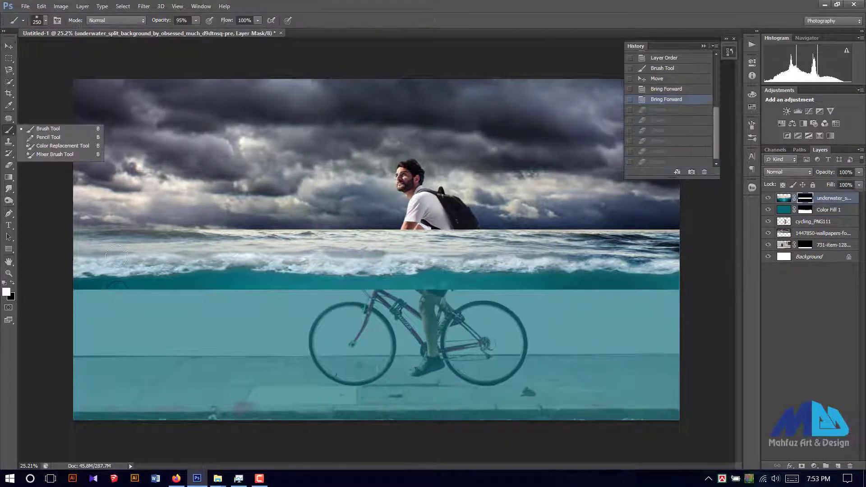
left_click(45, 130)
key("x")
mouse_move(81, 296)
left_mouse_down()
mouse_move(105, 299)
mouse_move(75, 298)
mouse_move(136, 283)
mouse_move(94, 287)
mouse_move(156, 285)
mouse_move(184, 299)
mouse_move(222, 280)
mouse_move(316, 291)
mouse_move(496, 284)
mouse_move(506, 295)
mouse_move(490, 306)
left_mouse_up()
key("x")
key("bracketleft")
key("bracketleft")
key("bracketleft")
scroll(171, 284, "up", 1)
key("bracketright")
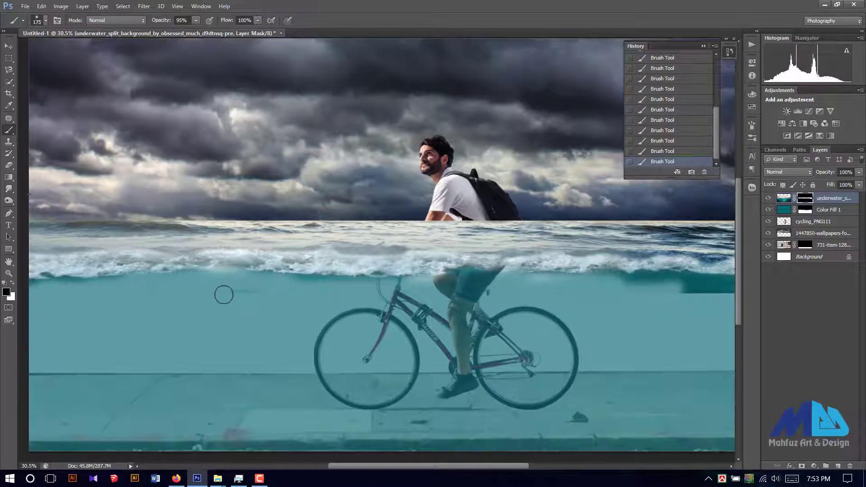
scroll(380, 316, "right", 5)
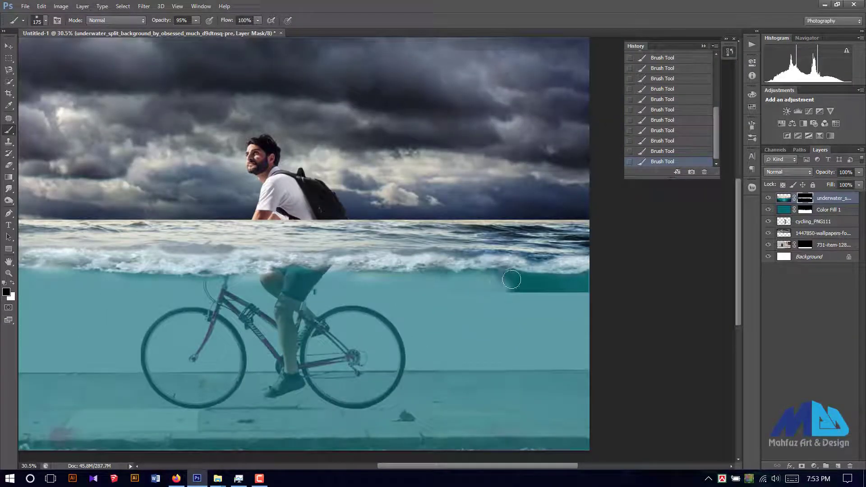
mouse_move(511, 279)
left_mouse_down()
mouse_move(589, 286)
mouse_move(569, 283)
left_mouse_up()
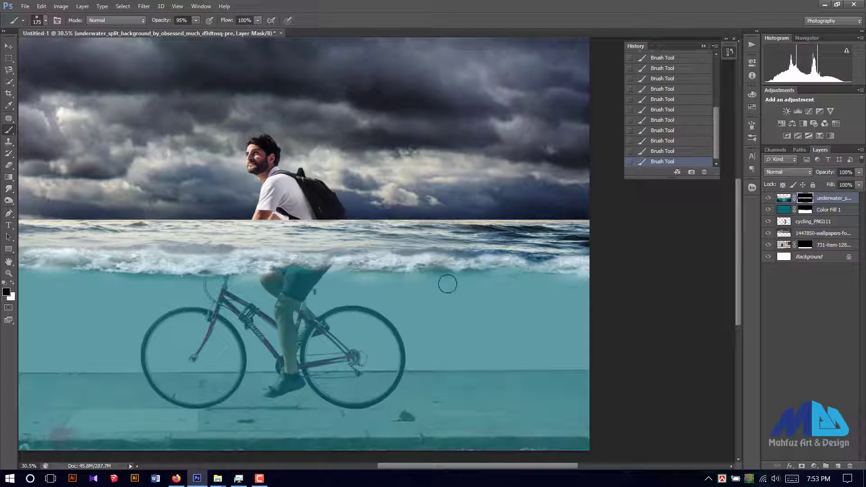
scroll(336, 286, "down", 3)
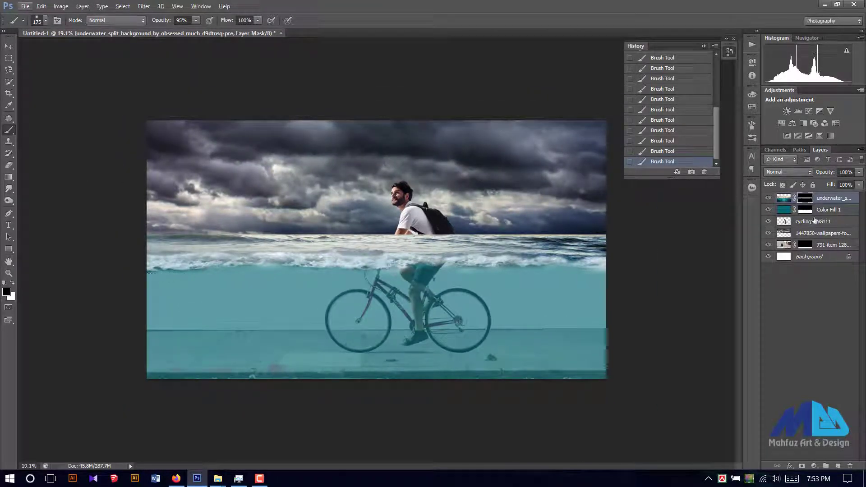
Step: Nudge Color Fill 1 and stretch it taller with Free Transform
left_click(805, 210)
key("v")
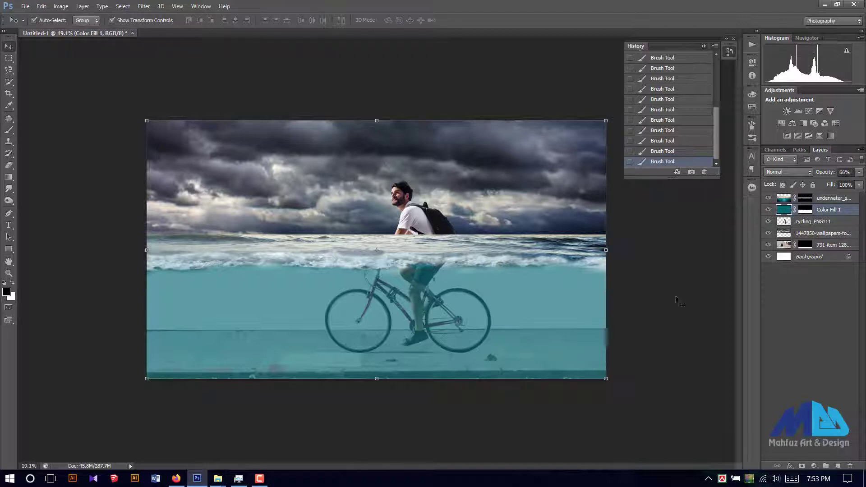
key("Right")
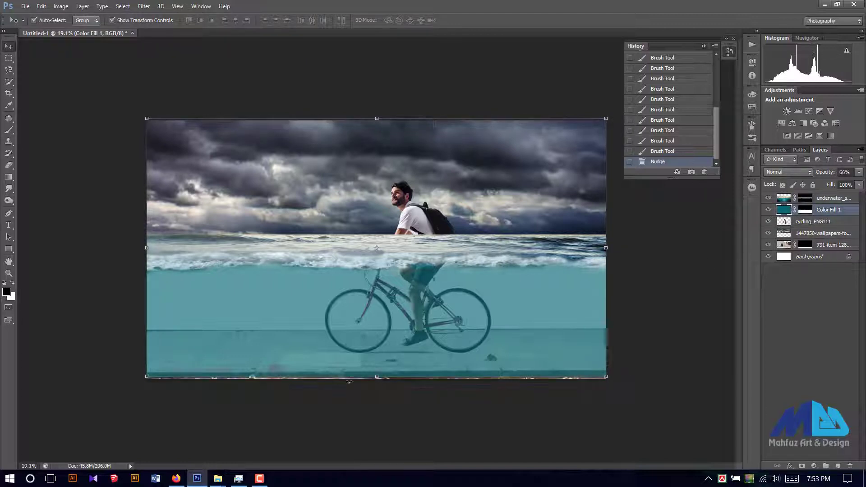
left_click_drag(377, 378, 385, 380)
key("Return")
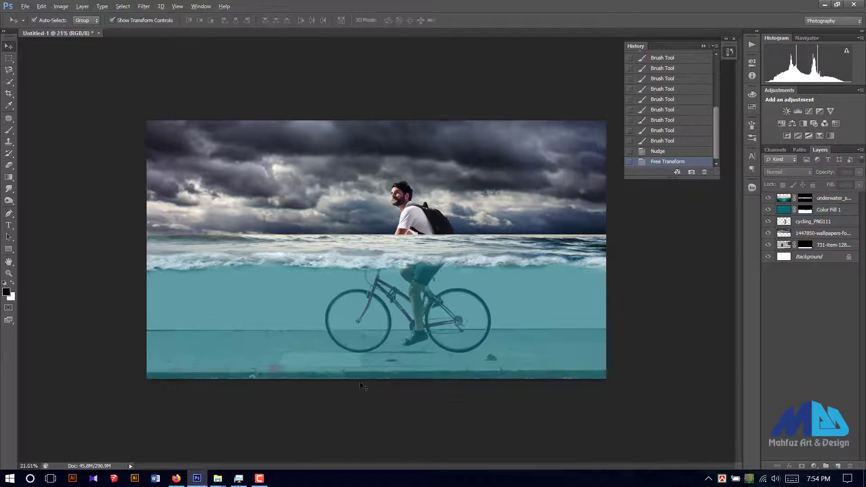
scroll(369, 359, "up", 3)
scroll(369, 359, "down", 1)
Step: Move the underwater and teal fill layers together below cycling_PNG111
left_click(830, 198)
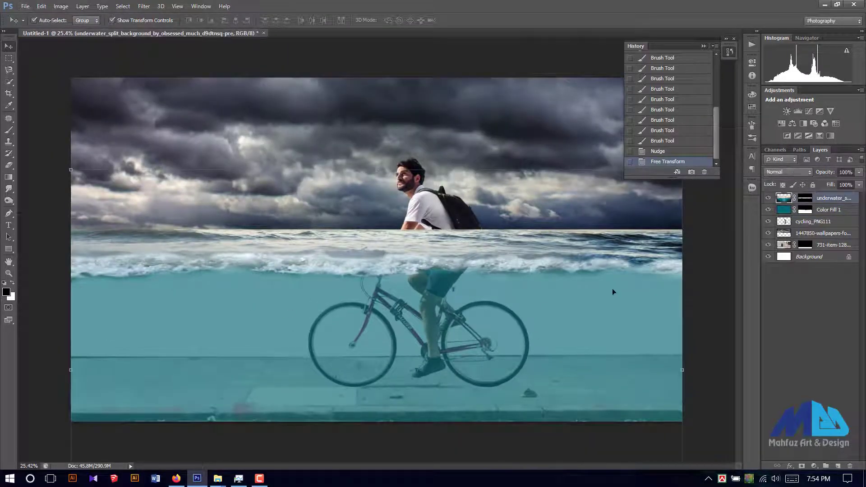
key("shift+alt+bracketleft")
key("ctrl+bracketleft")
Step: Duplicate the sea layer above the cyclist and mask it to reveal his torso and backpack
left_click(582, 259)
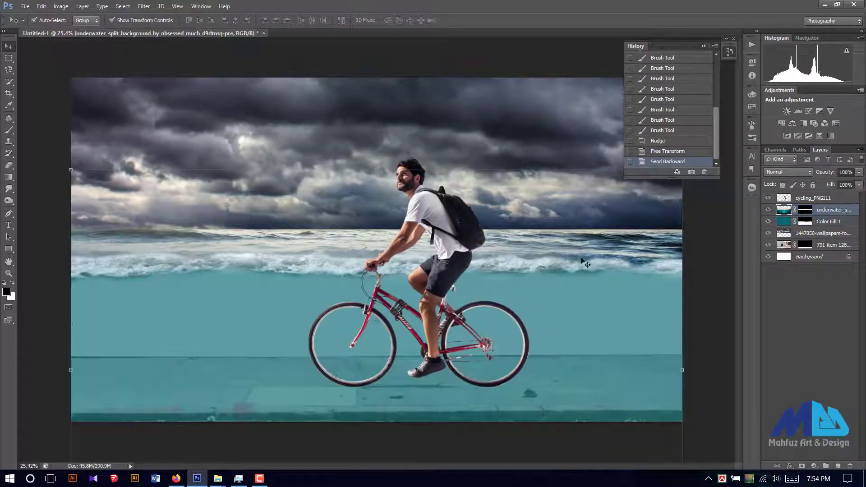
key("ctrl+j")
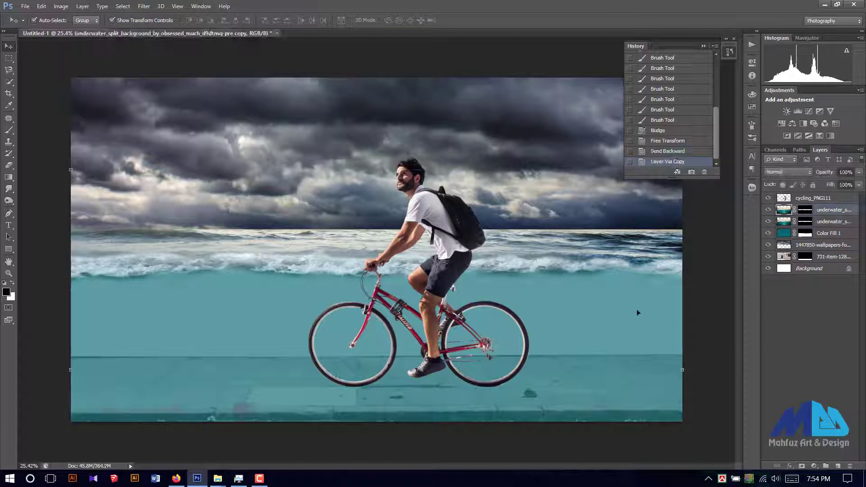
key("ctrl+bracketright")
key("b")
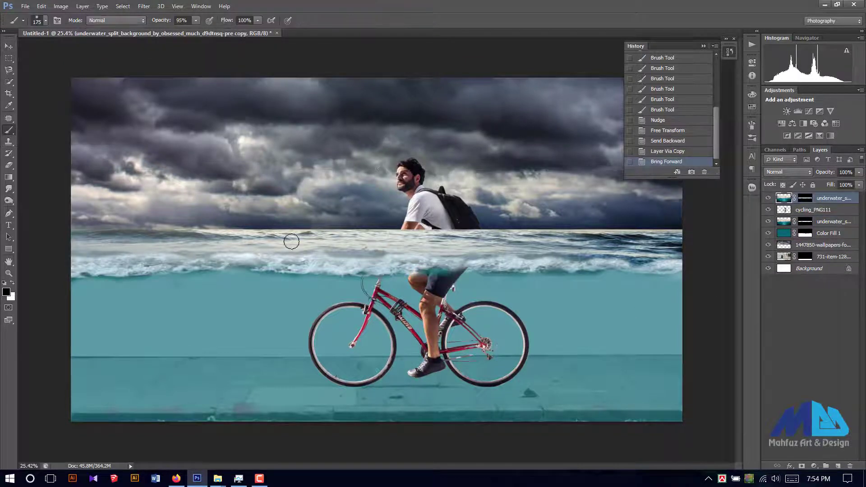
left_click_drag(496, 250, 616, 250)
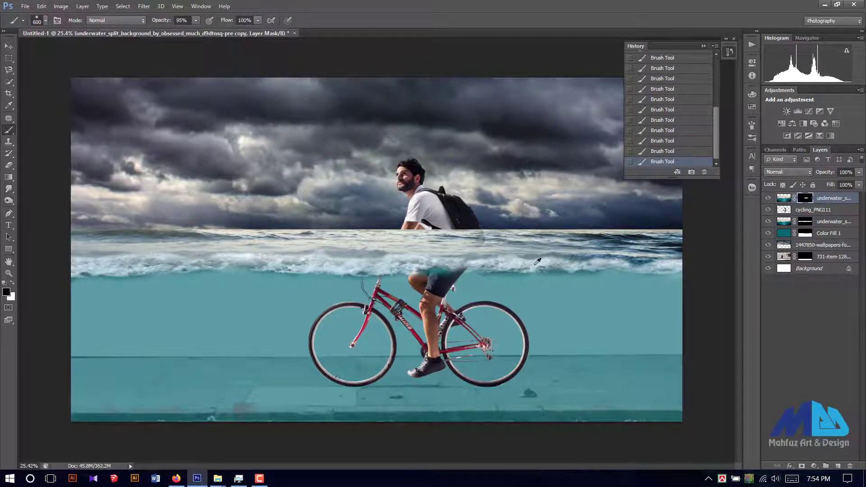
scroll(538, 262, "up", 1)
key("bracketleft")
key("bracketleft")
key("bracketleft")
left_click_drag(429, 232, 507, 207)
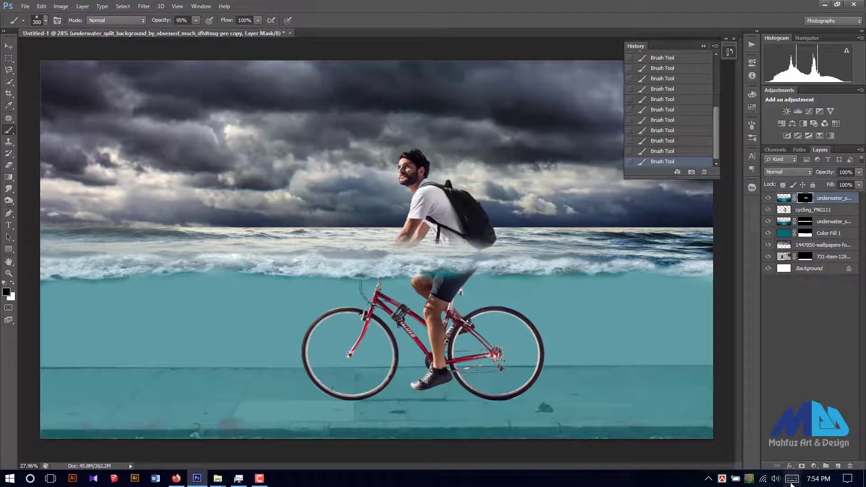
Step: Mute the computer's sound and undo the recent brush strokes
left_click(776, 479)
left_click(679, 457)
left_click(553, 375)
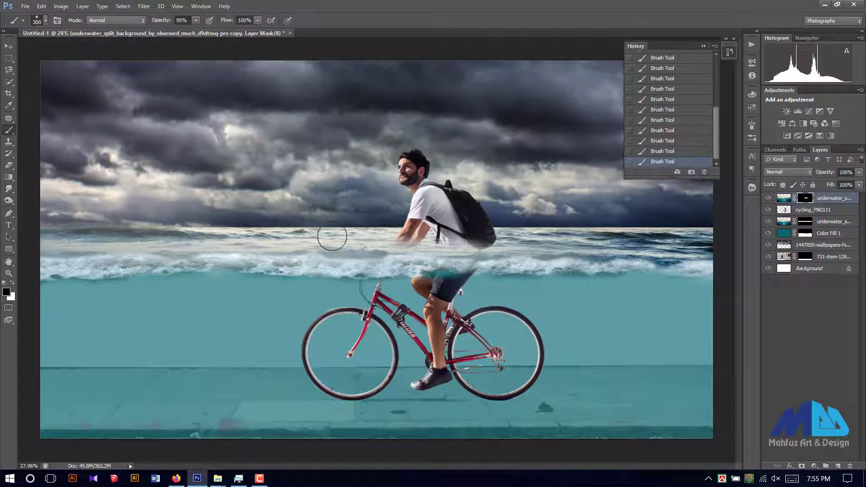
scroll(493, 297, "up", 1)
key("ctrl+alt+z")
key("ctrl+alt+z")
key("ctrl+alt+z")
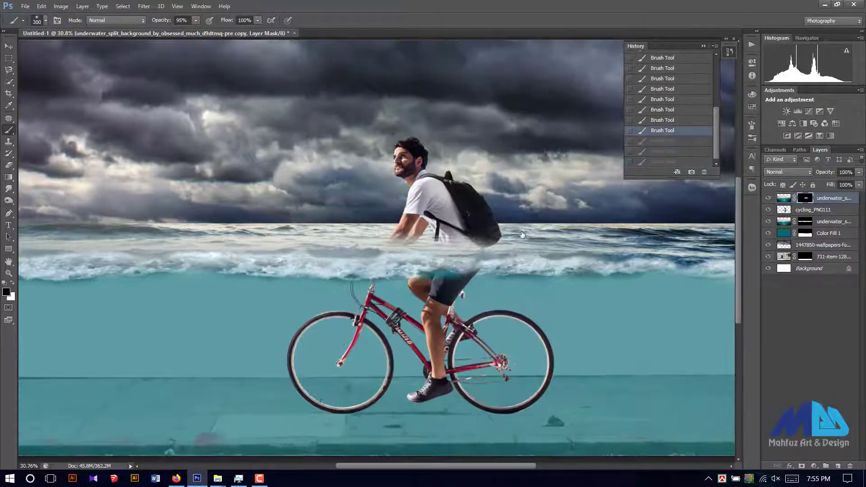
key("ctrl+alt+z")
key("ctrl+alt+z")
Step: Refine the waterline: fade the shorts and shirt bottom into the water, keep the lower backpack dry
key("x")
key("ctrl+shift+z")
key("ctrl+shift+z")
key("ctrl+shift+z")
key("x")
key("bracketleft")
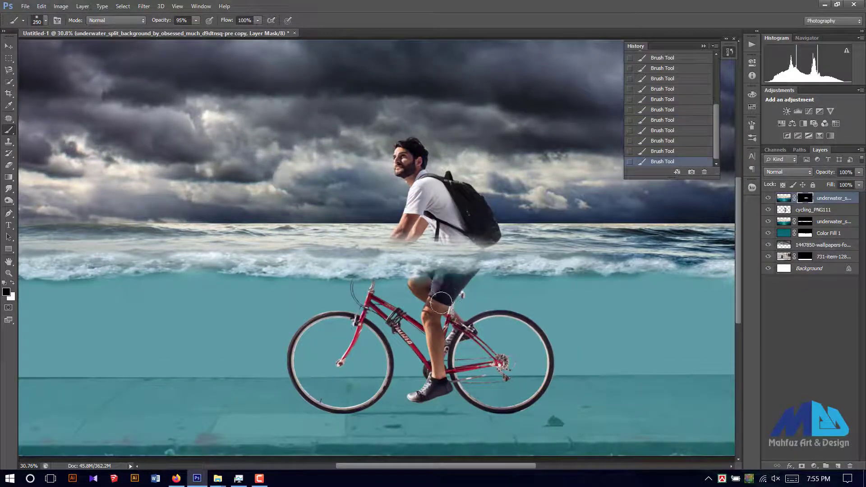
left_click_drag(445, 286, 450, 282)
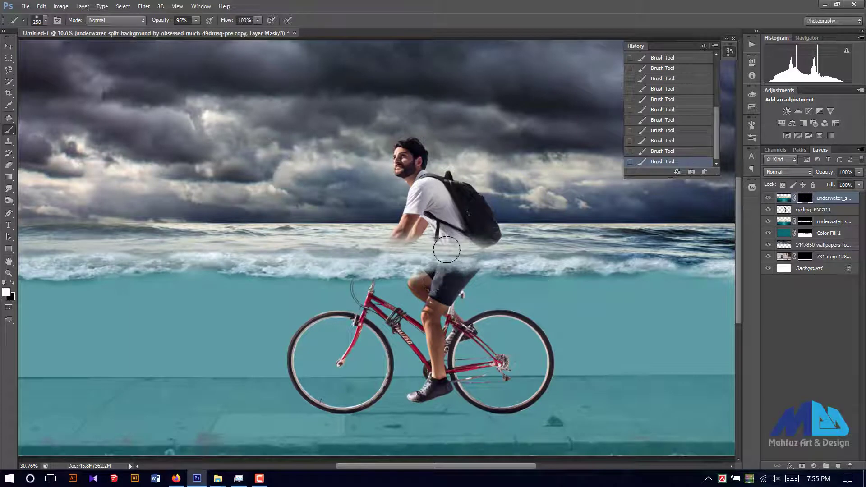
left_click_drag(447, 250, 546, 233)
left_click_drag(490, 235, 497, 232)
Step: Try revealing the forearm with a smaller brush, then undo those arm strokes
key("bracketleft")
key("bracketleft")
key("bracketleft")
left_click_drag(387, 244, 416, 233)
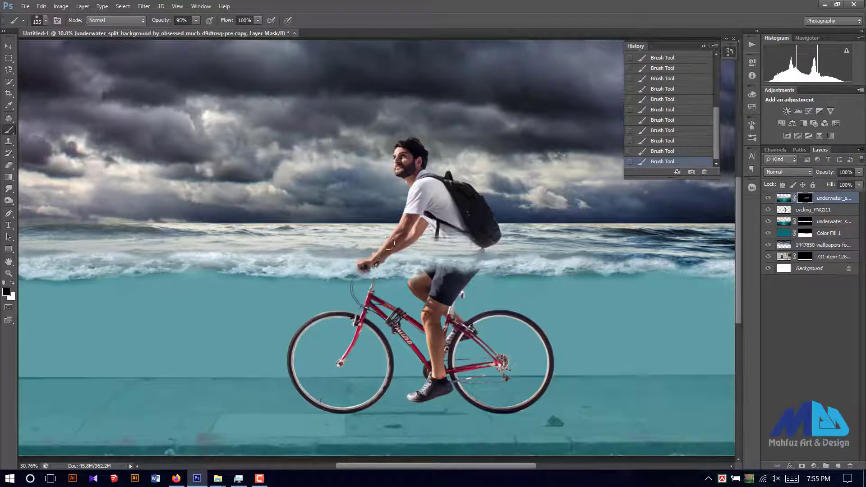
key("ctrl+0")
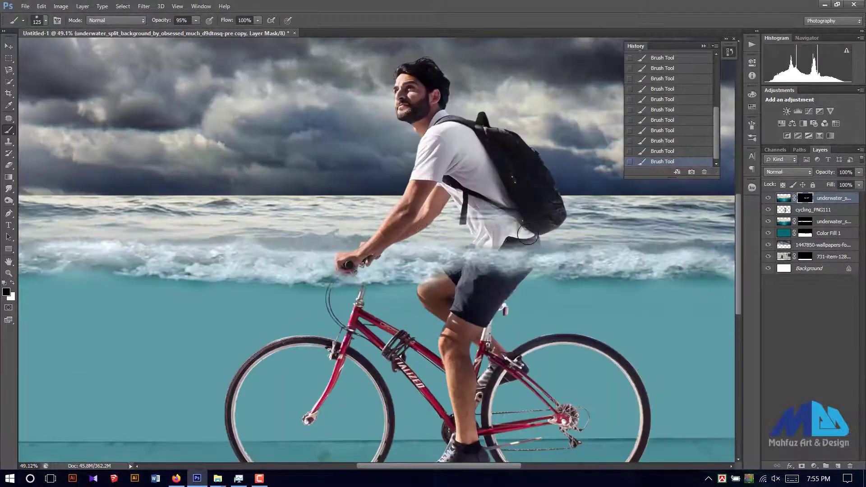
key("alt")
key("ctrl+alt+z")
key("ctrl+alt+z")
key("ctrl+alt+z")
Step: Enlarge the cyclist slightly and nudge him to the right
left_click(10, 52)
key("alt+bracketleft")
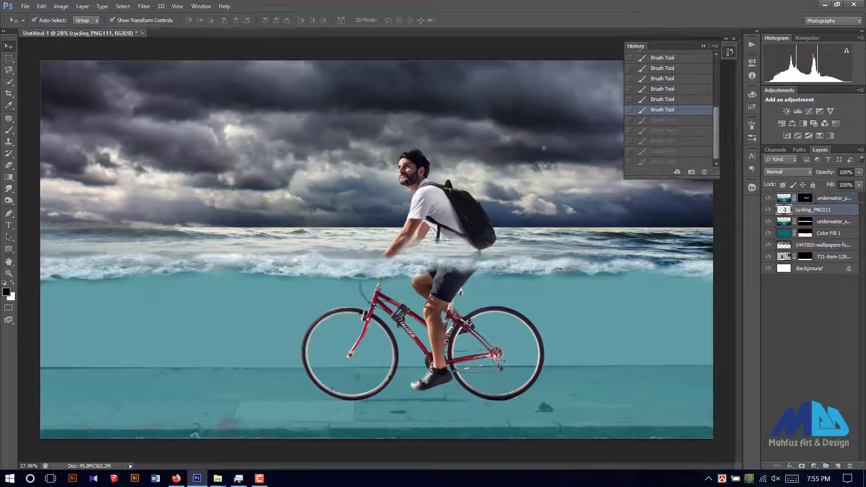
key("ctrl+t")
left_click_drag(302, 148, 286, 132)
key("Return")
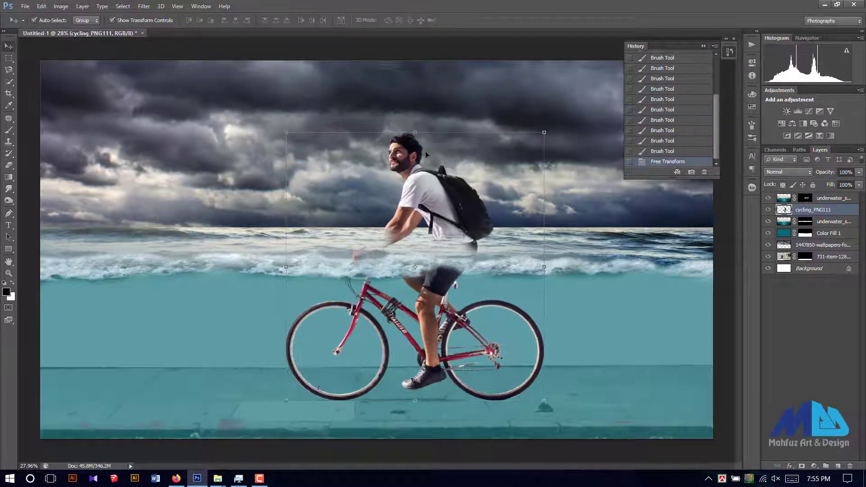
key("shift+Right")
key("shift+Right")
key("shift+Right")
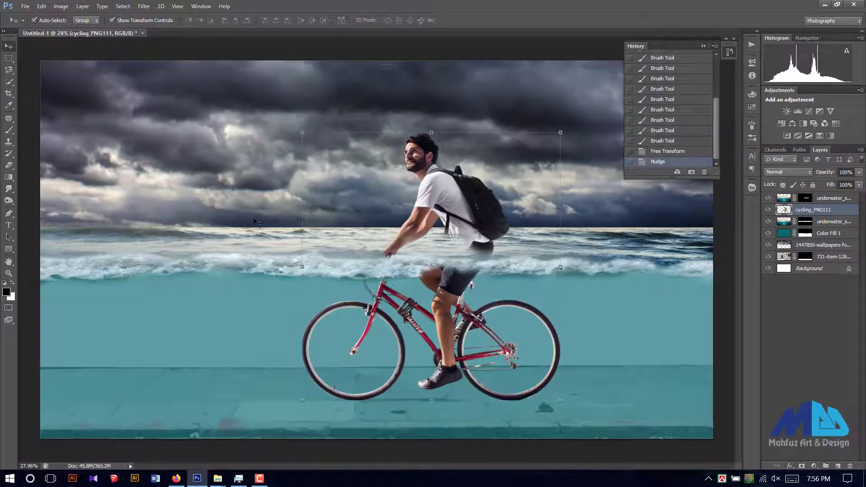
Step: Paint the top sea mask to bring the cyclist's hand back above water
key("b")
key("alt+bracketright")
left_click(375, 264)
scroll(366, 268, "up", 2)
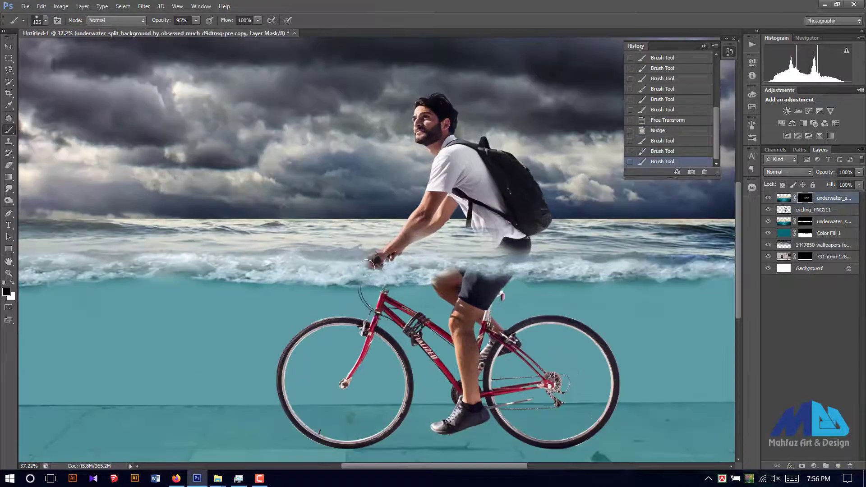
key("x")
left_click_drag(361, 270, 370, 286)
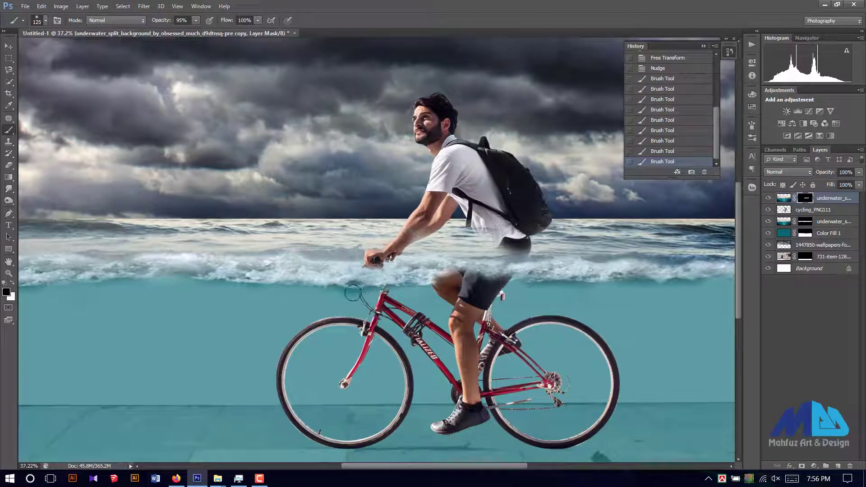
Step: Restore the lower shirt and backpack along the waterline with white mask strokes
left_click(353, 294)
key("x")
left_click_drag(487, 252, 590, 251)
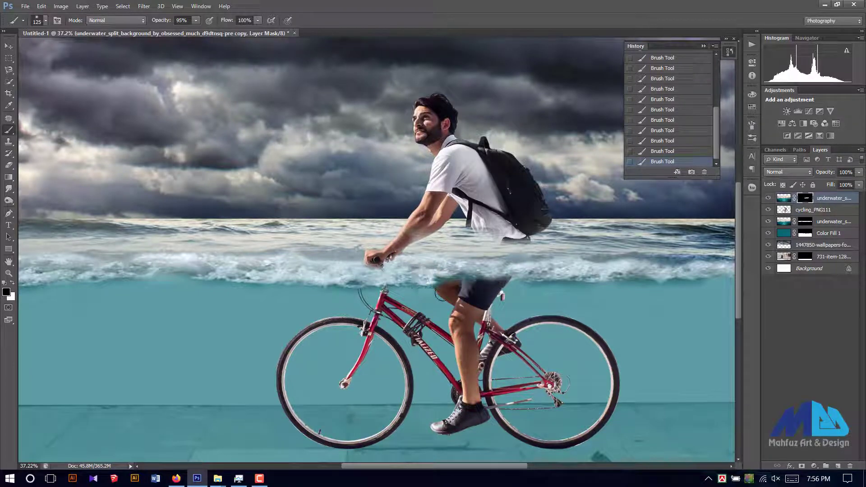
key("x")
key("x")
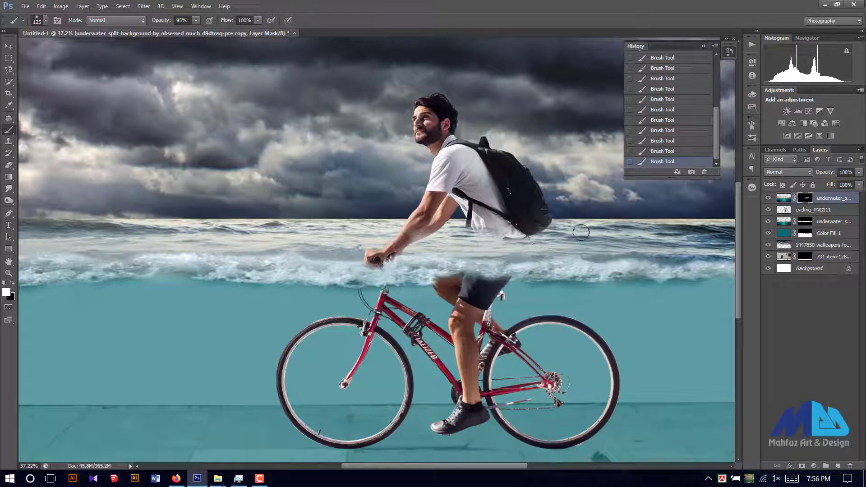
key("x")
key("x")
key("v")
scroll(429, 210, "down", 3, "alt")
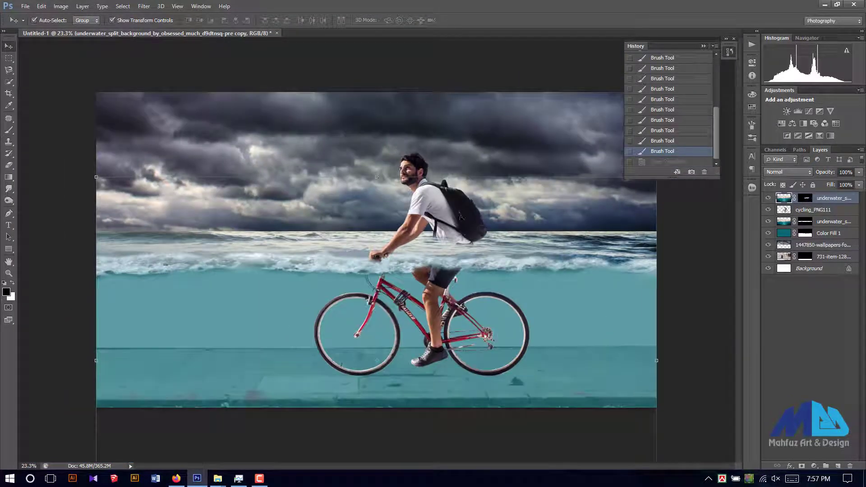
Step: Enlarge the cyclist slightly again and commit the size
left_click(461, 217)
left_click_drag(314, 151, 311, 150)
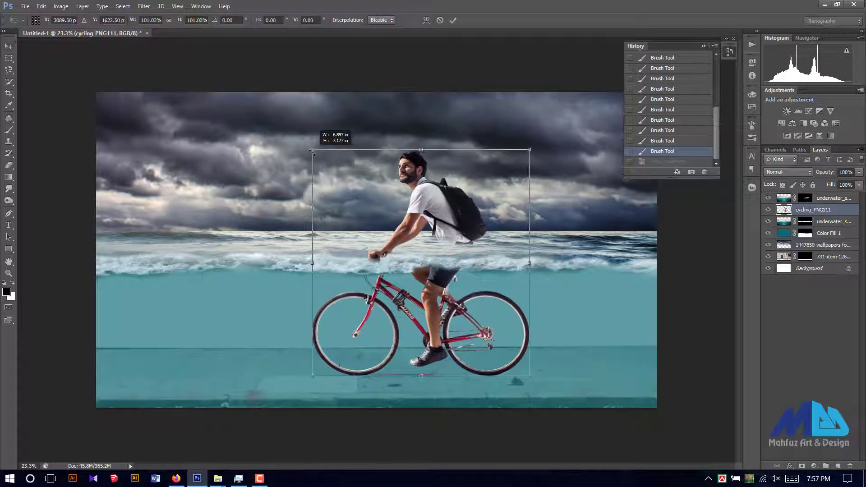
key("Return")
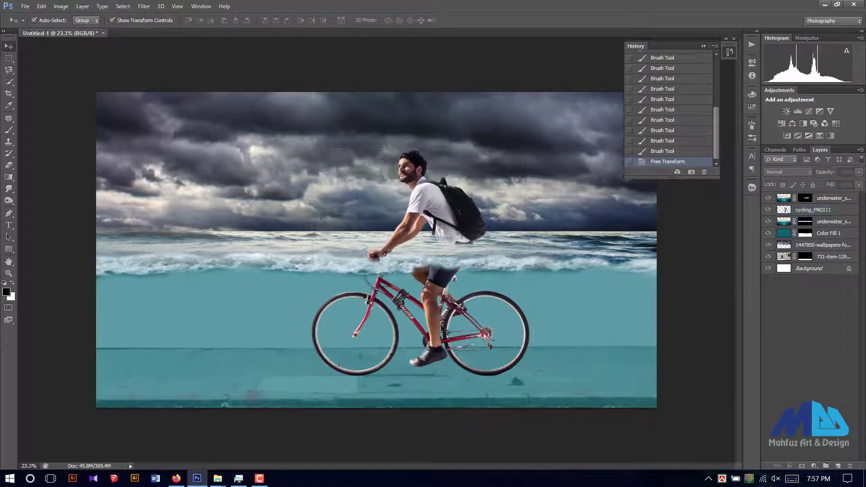
scroll(421, 274, "up", 2, "alt")
scroll(413, 271, "up", 2, "alt")
scroll(405, 267, "up", 2, "alt")
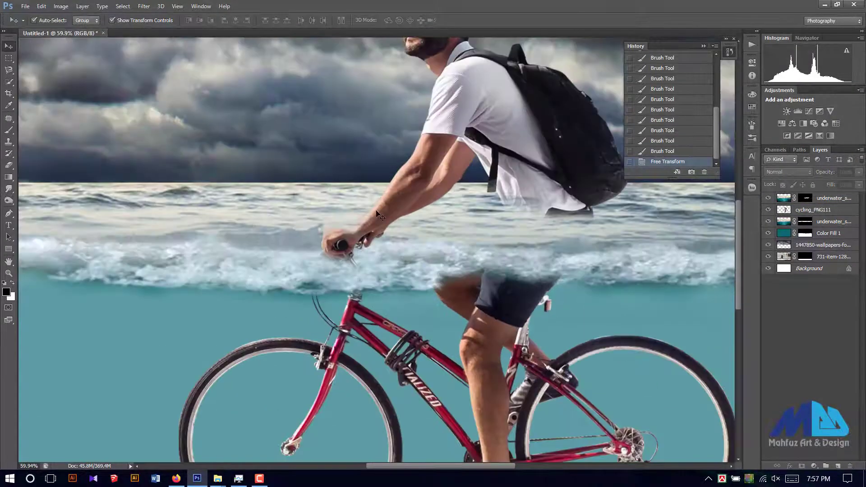
Step: Paint the top sea layer's mask so water covers the handlebars near the hand
left_click(399, 260)
left_click(10, 130)
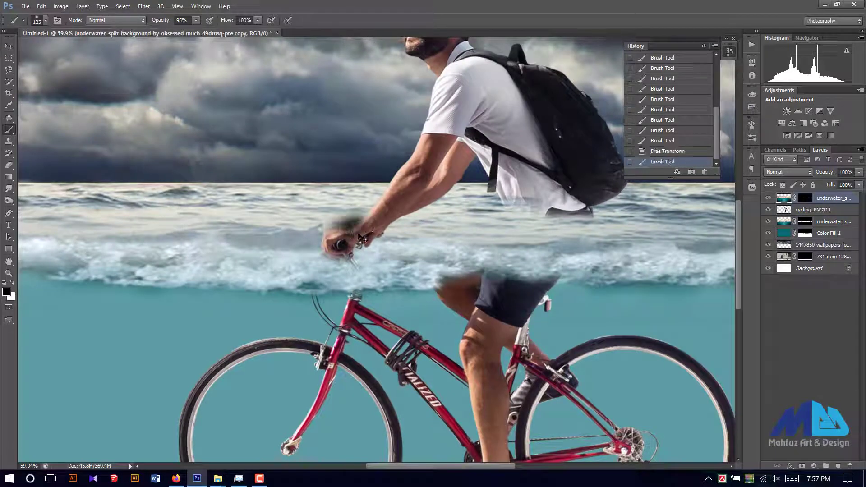
left_click(812, 198)
mouse_move(344, 242)
left_mouse_down()
mouse_move(352, 232)
mouse_move(337, 259)
left_mouse_up()
mouse_move(336, 259)
left_mouse_down()
mouse_move(332, 253)
mouse_move(339, 267)
mouse_move(352, 240)
left_mouse_up()
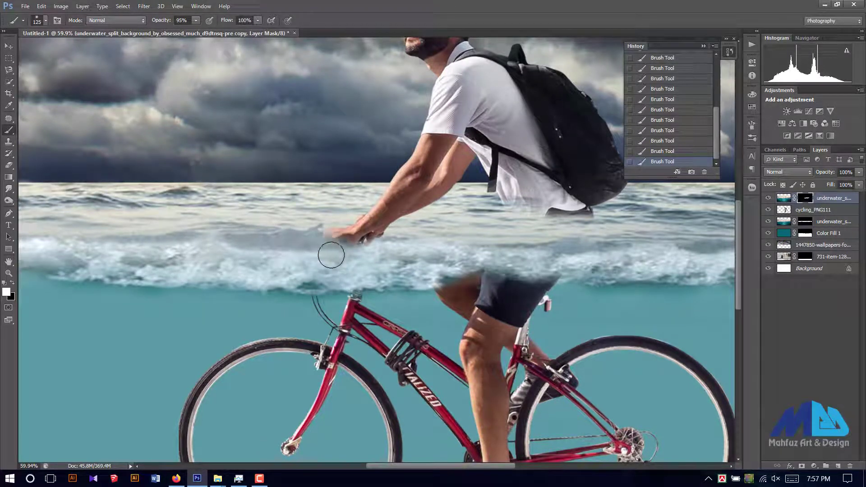
scroll(444, 276, "down", 3)
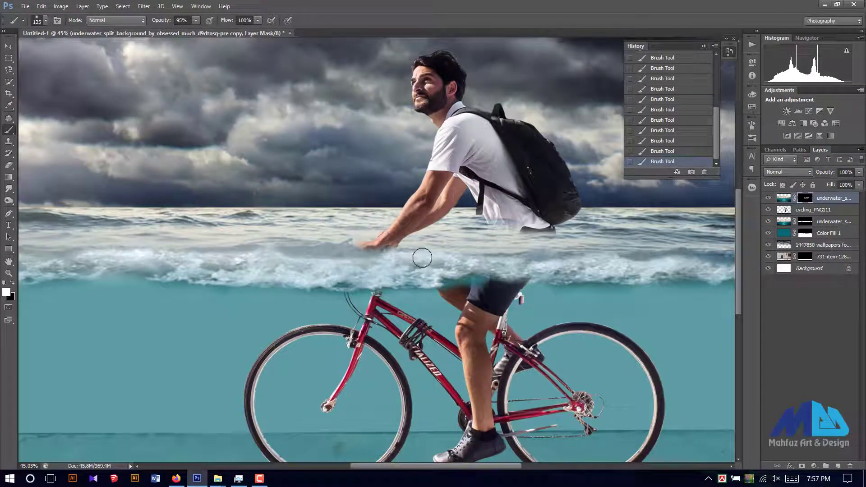
scroll(336, 293, "up", 1)
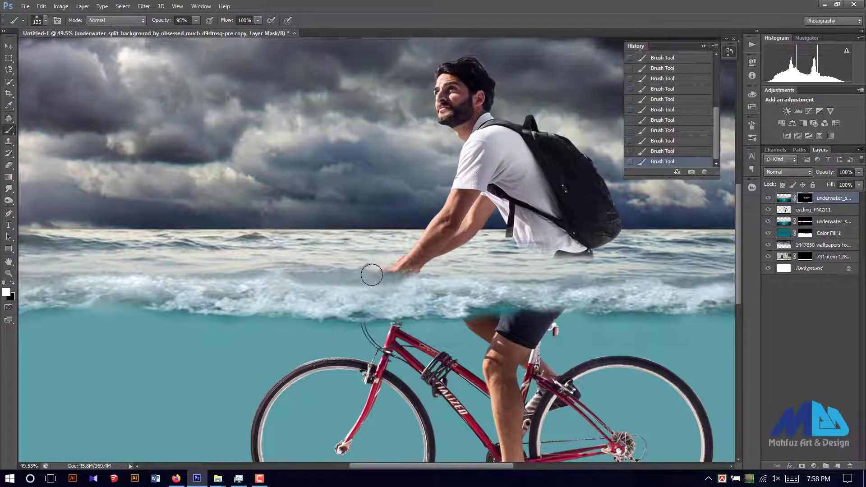
scroll(604, 313, "down", 5)
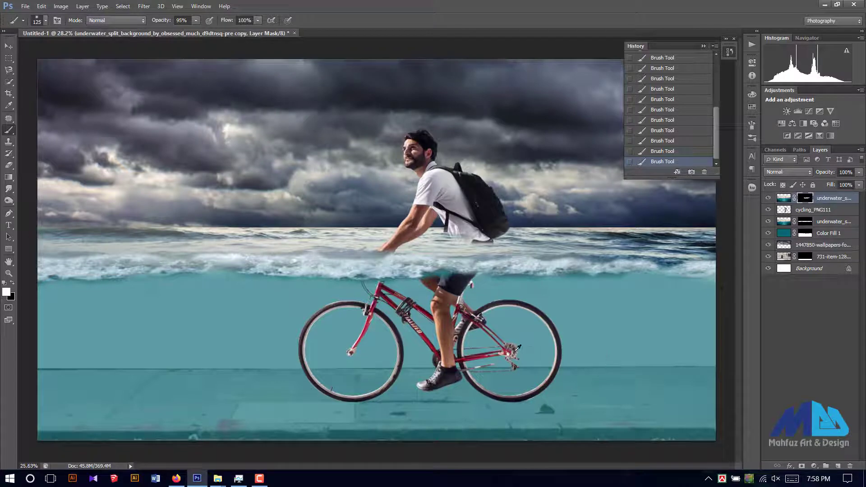
scroll(518, 356, "down", 3)
scroll(537, 397, "up", 1)
scroll(545, 411, "up", 2)
scroll(550, 413, "down", 1)
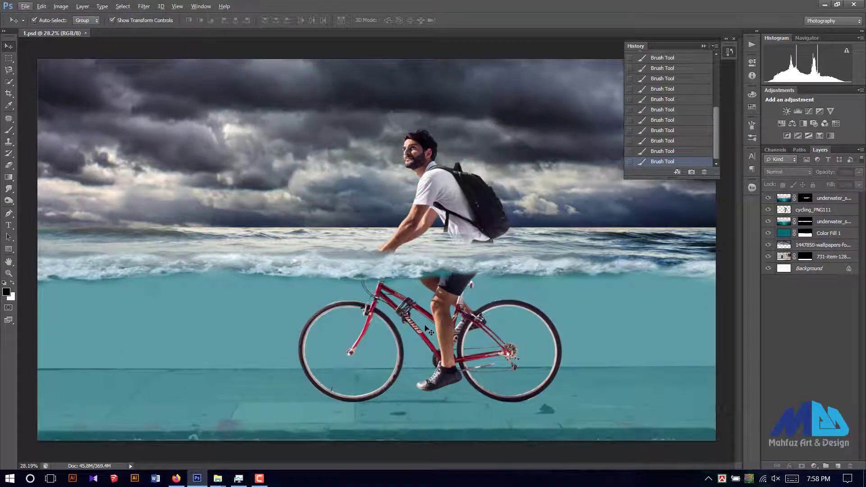
mouse_move(218, 479)
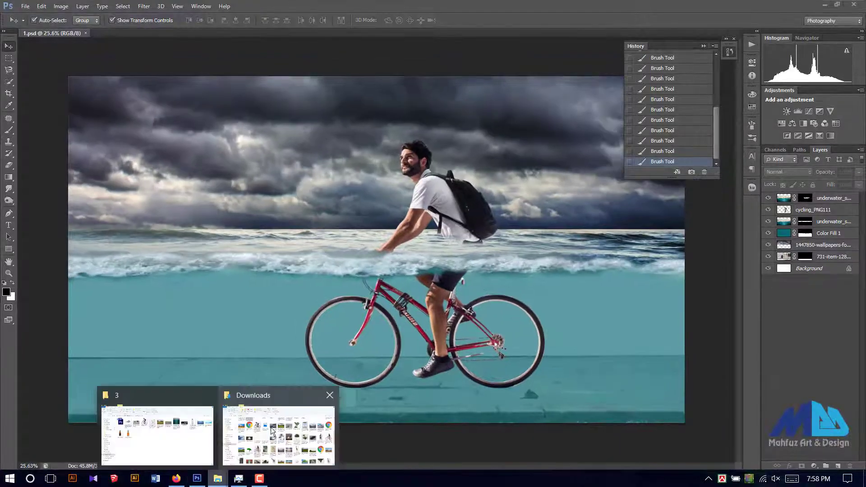
Step: Bring the geese field photo in, brighten it with added contrast in Camera Raw, and place it
left_click(278, 420)
mouse_move(456, 149)
left_mouse_down()
mouse_move(198, 475)
mouse_move(314, 317)
left_mouse_up()
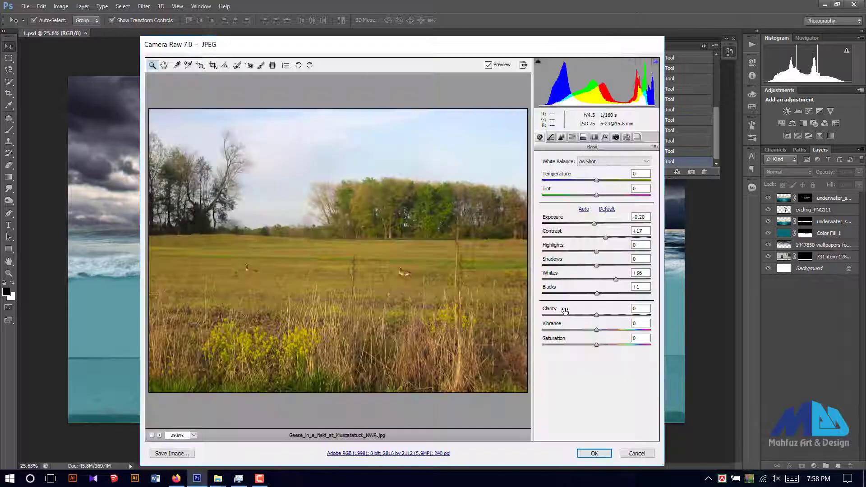
mouse_move(597, 237)
left_mouse_down()
mouse_move(633, 238)
mouse_move(584, 252)
mouse_move(629, 279)
mouse_move(583, 294)
mouse_move(619, 294)
mouse_move(600, 224)
left_mouse_up()
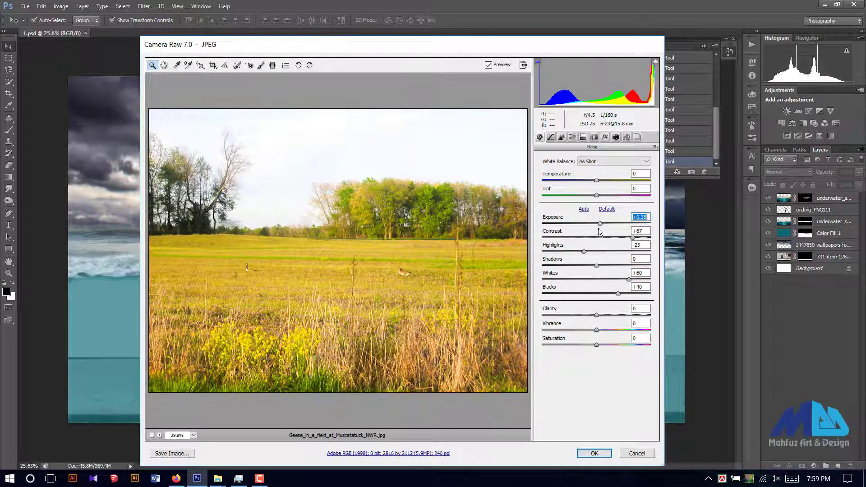
left_click(593, 453)
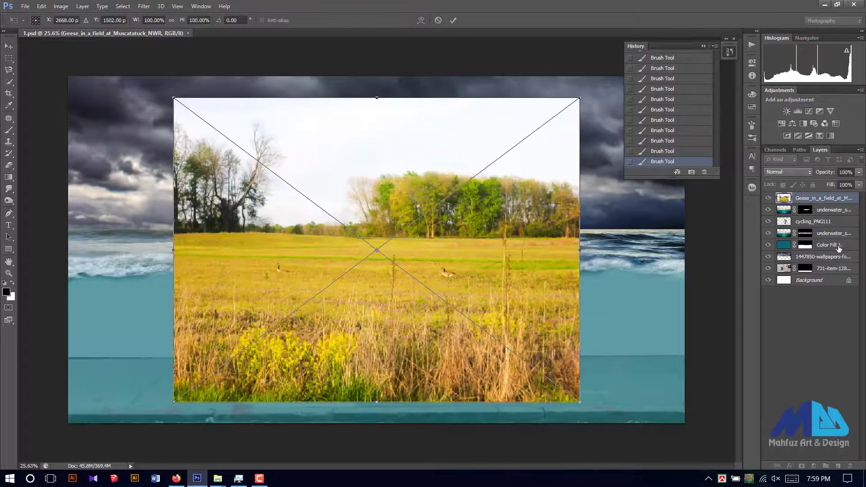
key("Return")
left_click_drag(361, 271, 368, 249)
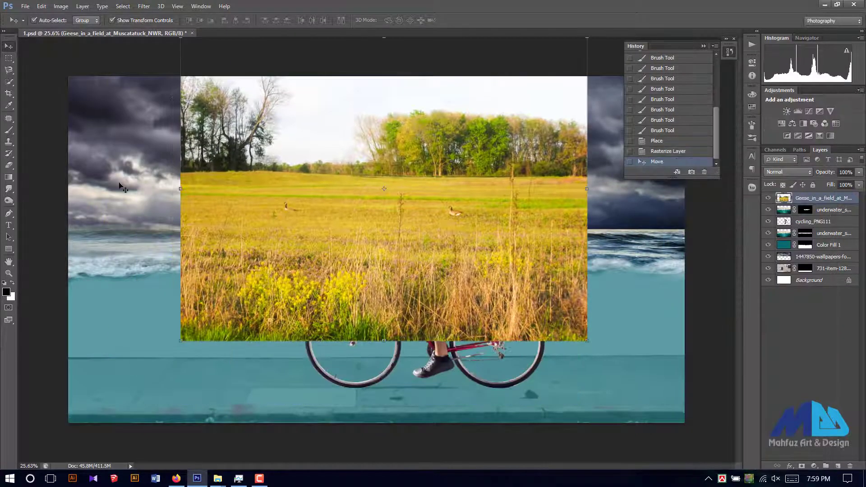
Step: Copy the grassy lower part onto its own layer and delete the original photo layer
key("m")
mouse_move(175, 215)
left_mouse_down()
mouse_move(537, 335)
mouse_move(587, 341)
left_mouse_up()
left_click(537, 336)
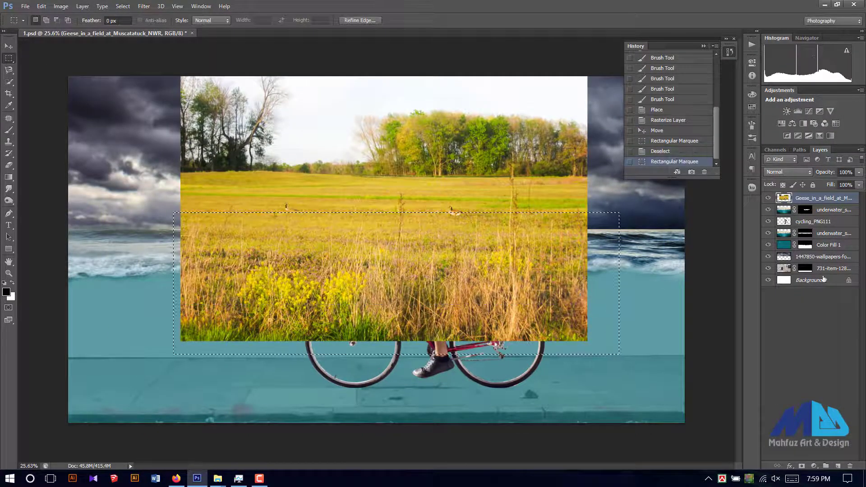
key("ctrl+j")
left_click(824, 209)
key("Delete")
Step: Stretch the grass strip across the lower half and place it beneath the cyclist and sea
key("v")
mouse_move(409, 277)
left_mouse_down()
mouse_move(350, 306)
mouse_move(316, 294)
left_mouse_up()
key("ctrl+minus")
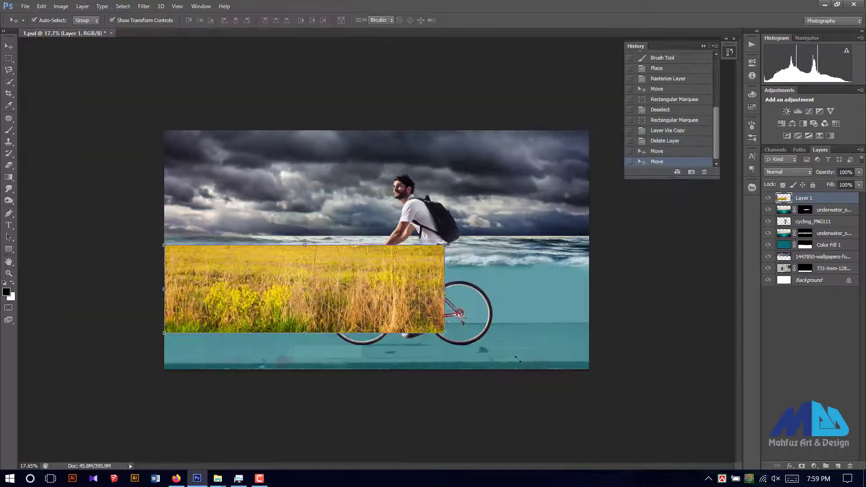
key("ctrl+t")
left_click_drag(441, 338, 597, 383)
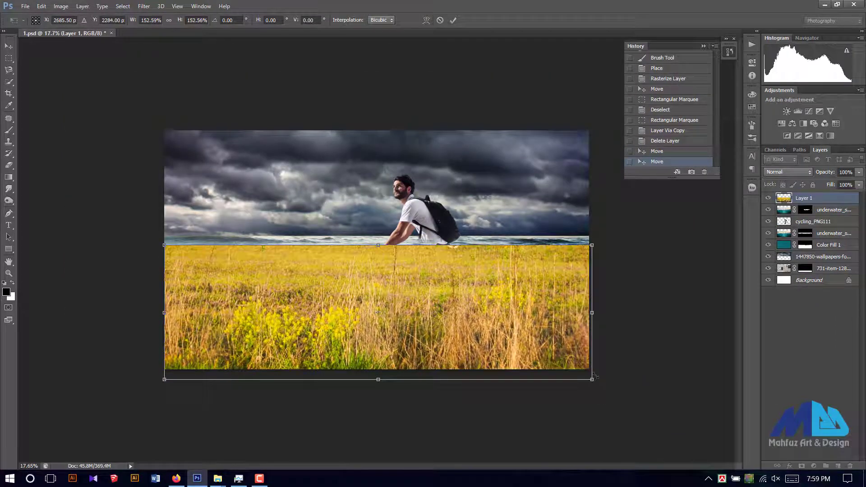
key("Return")
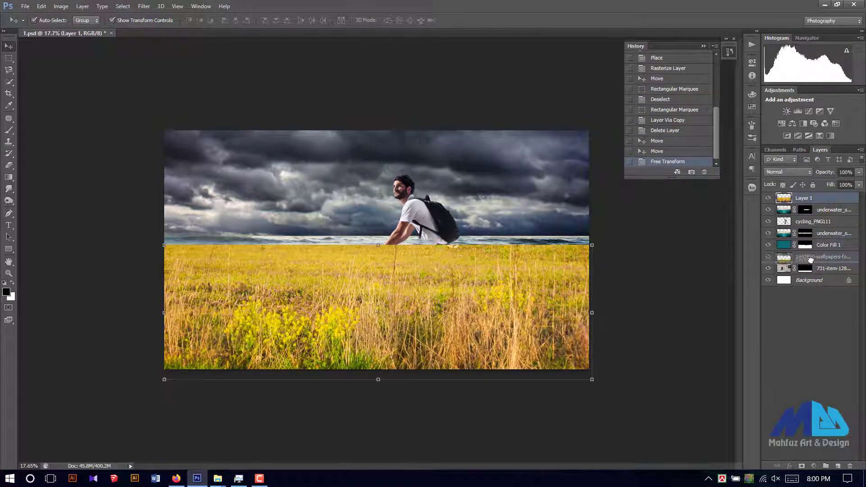
mouse_move(802, 199)
left_mouse_down()
mouse_move(807, 263)
mouse_move(803, 244)
left_mouse_up()
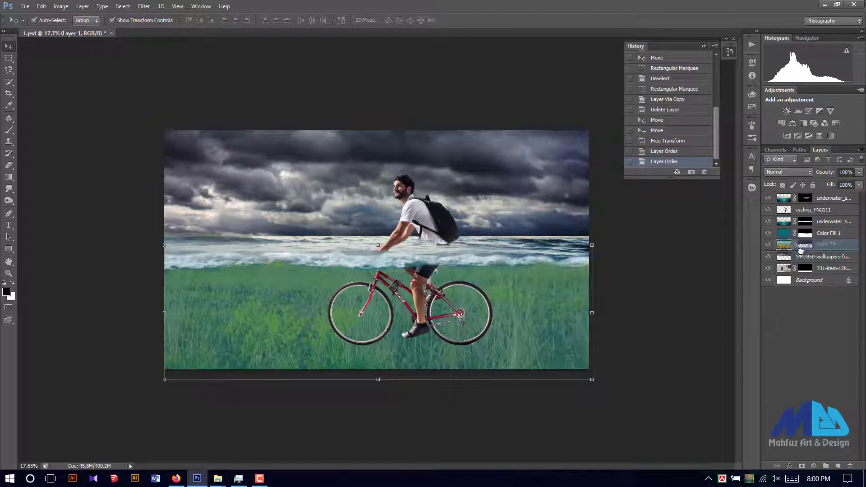
Step: Move the grass layer just above the Background and lower its opacity to 75%
left_click(811, 235)
left_click_drag(799, 255, 806, 273)
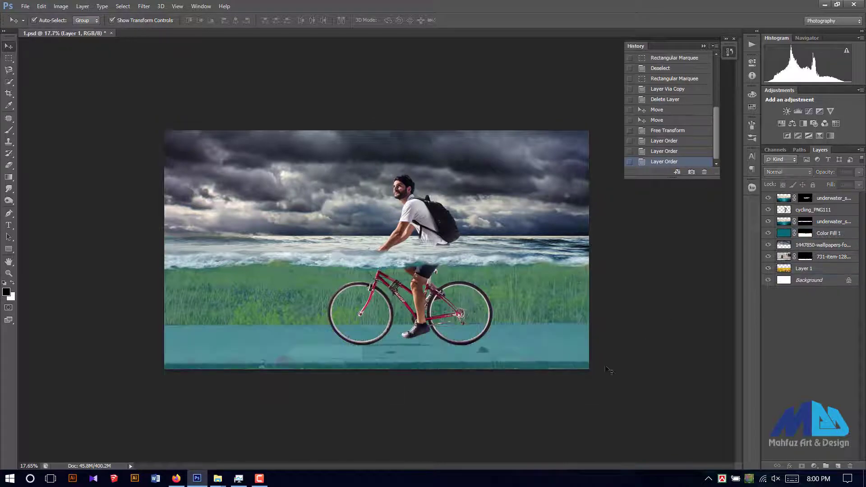
scroll(236, 330, "up", 2)
scroll(251, 292, "up", 1)
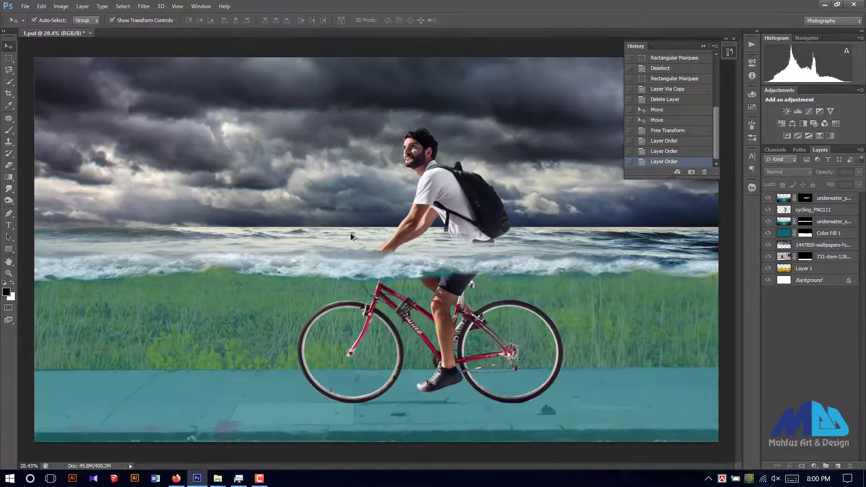
scroll(376, 251, "down", 2)
left_click(799, 270)
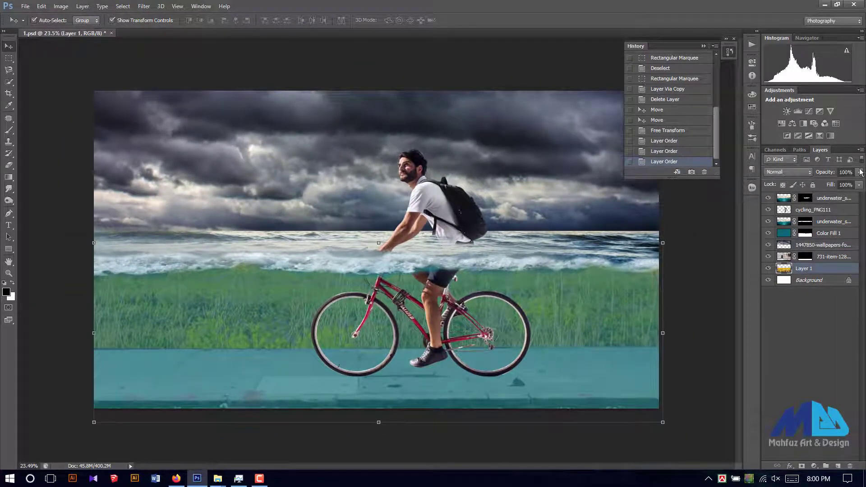
left_click(859, 172)
left_click_drag(859, 183, 850, 186)
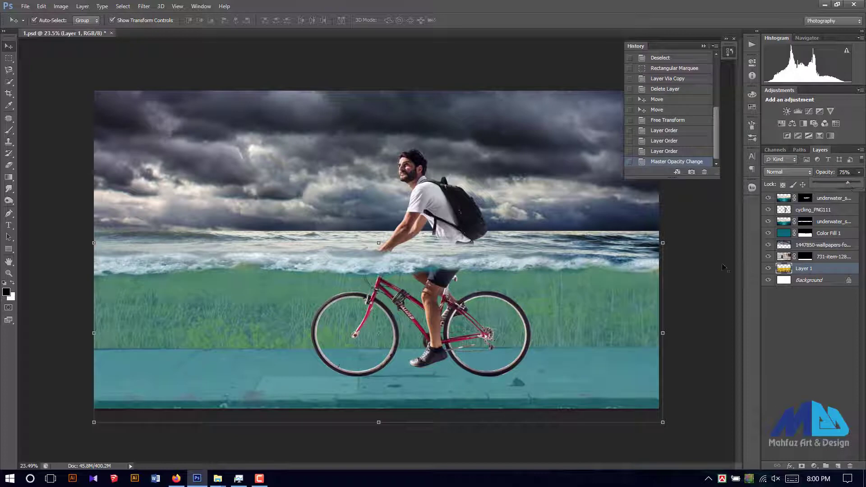
scroll(724, 268, "down", 3)
Step: Shorten the underwater grass strip's height with Free Transform
left_click(396, 368)
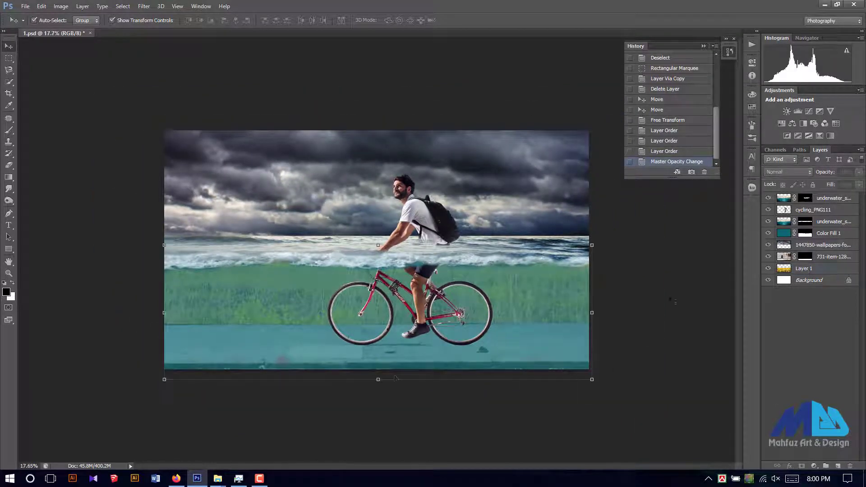
left_click(396, 378)
left_click_drag(379, 380, 379, 332)
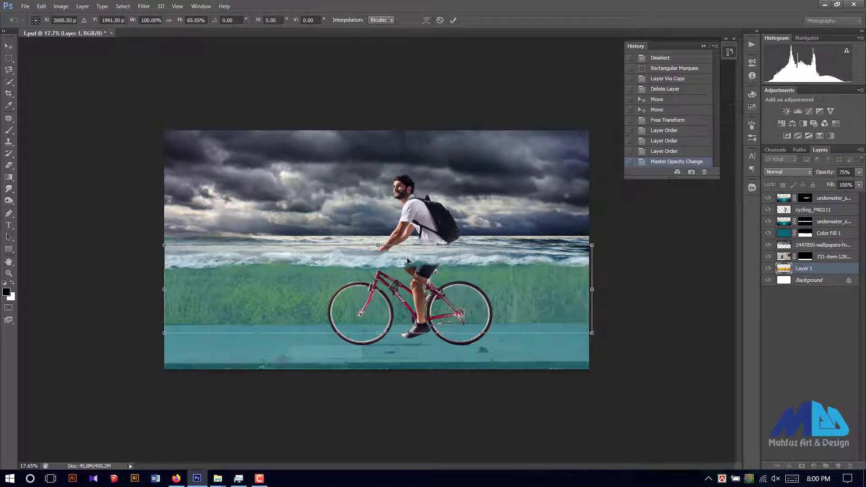
left_click_drag(379, 247, 378, 249)
key("Return")
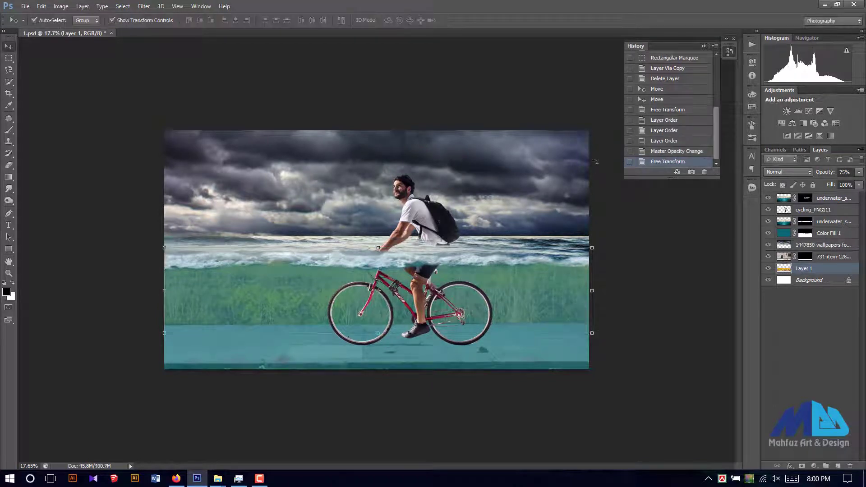
left_click(613, 308)
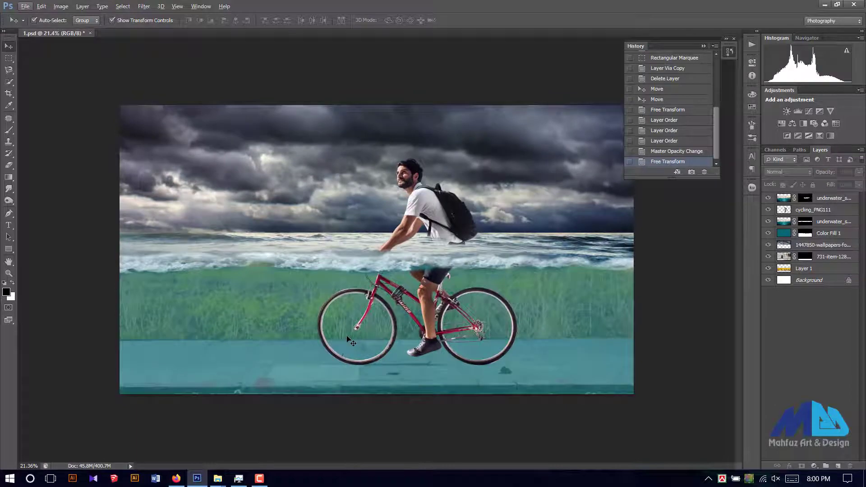
Step: Drag the boat, water bottle and whisky bottle images from Explorer into the composition
left_click(218, 478)
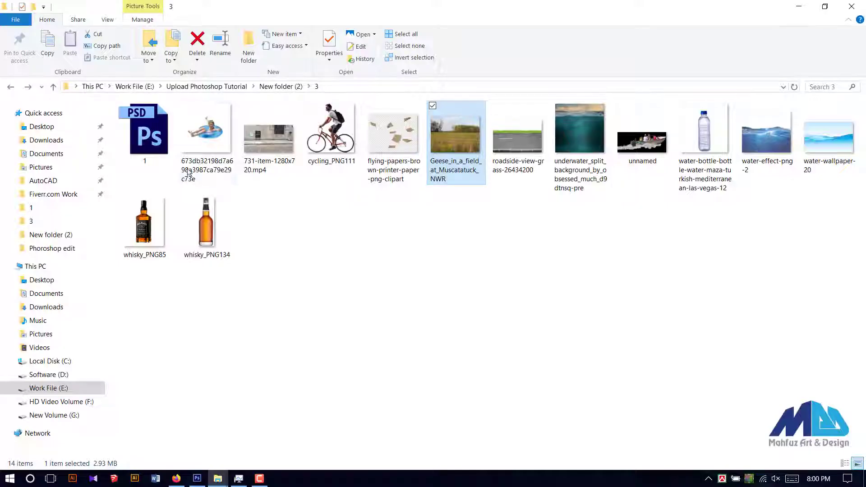
left_click(207, 135)
left_click(145, 223, "ctrl")
left_click(206, 223, "ctrl")
left_click(705, 135, "ctrl")
mouse_move(642, 135)
left_mouse_down()
mouse_move(202, 456)
mouse_move(423, 142)
left_mouse_up()
left_click(454, 20)
left_click(454, 20)
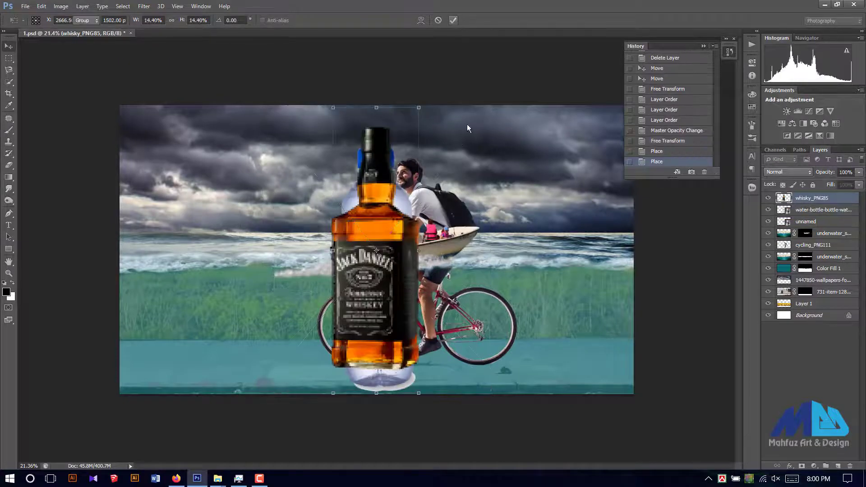
Step: Place the whisky bottle and the boy-on-tube photo, boosting its clarity and saturation
left_click(454, 21)
mouse_move(597, 315)
left_mouse_down()
mouse_move(610, 315)
mouse_move(588, 336)
left_mouse_up()
left_click_drag(596, 344, 606, 344)
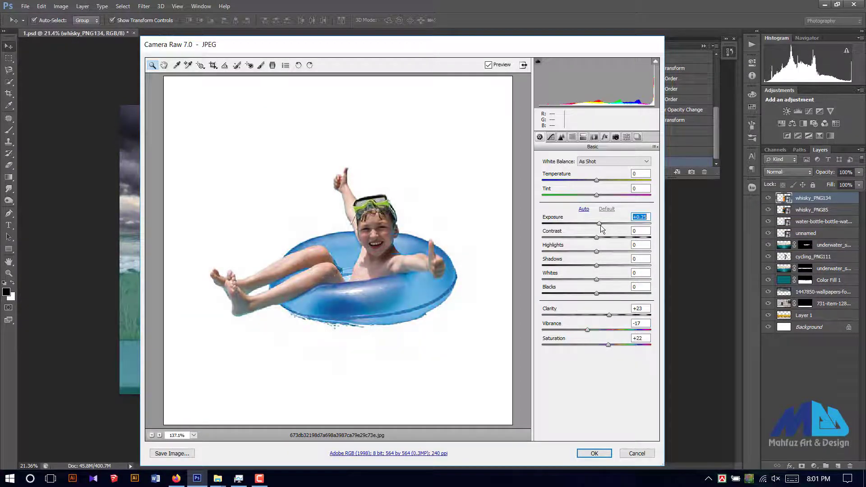
left_click_drag(596, 251, 604, 251)
key("Return")
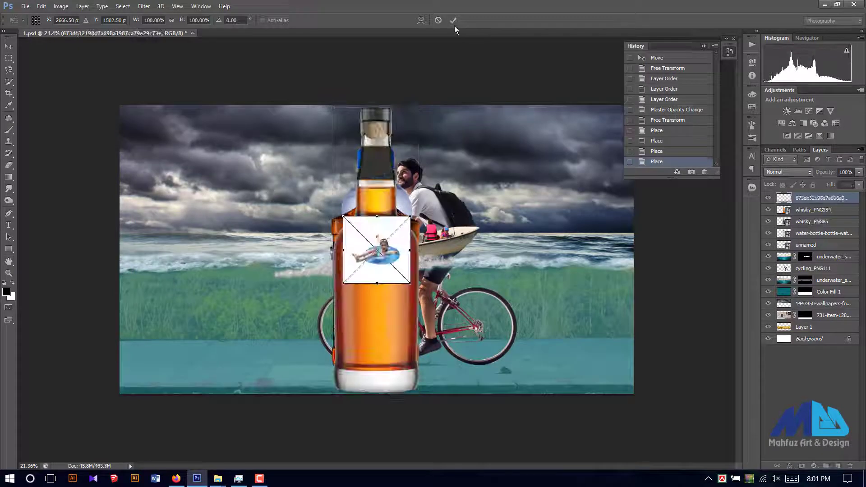
left_click(453, 19)
Step: Move the boy photo left and make a first Magic Eraser pass on its white background
scroll(368, 300, "up", 2)
left_click_drag(388, 262, 194, 212)
scroll(194, 212, "up", 1)
right_click(8, 165)
left_click(63, 184)
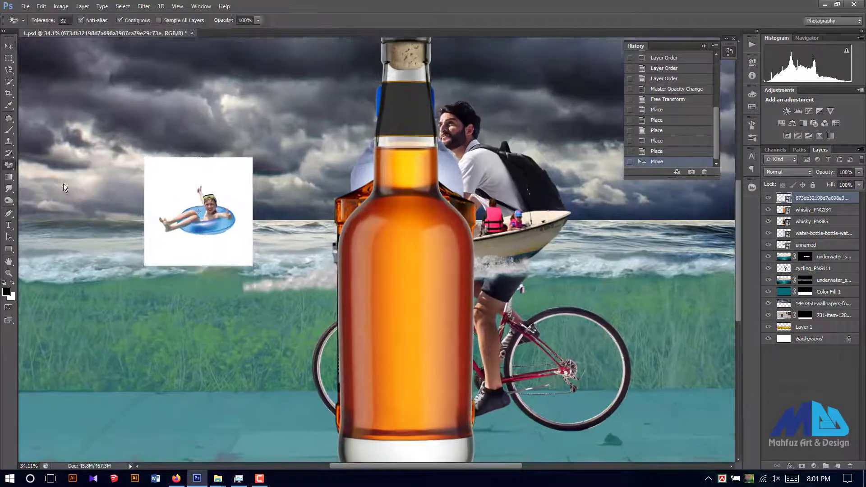
left_click(197, 243)
key("Return")
Step: Undo that erase, then clear the boy's white background again, rasterizing his layer
scroll(189, 225, "up", 3)
scroll(182, 217, "up", 4)
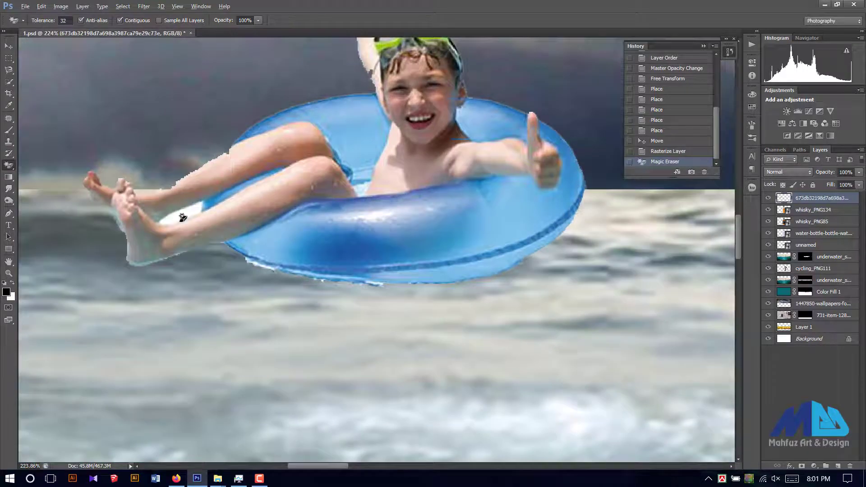
scroll(181, 217, "down", 4)
scroll(399, 243, "down", 3)
key("ctrl+alt+z")
key("ctrl+alt+z")
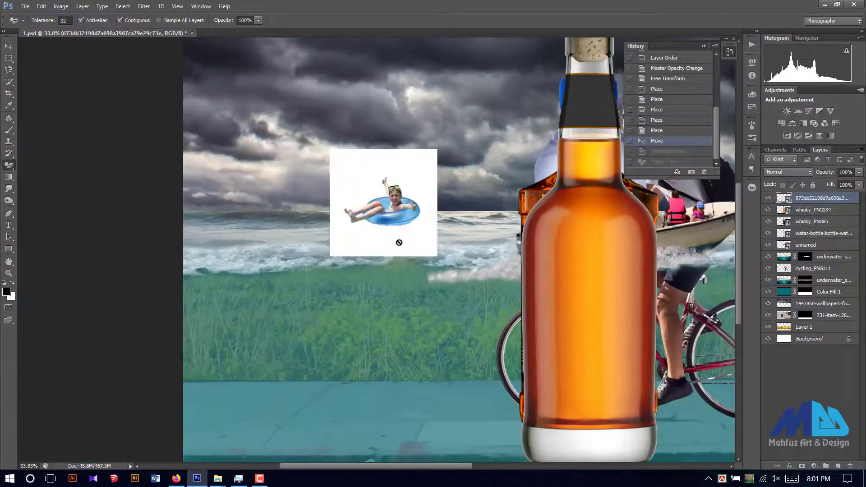
left_click(400, 243)
key("Return")
left_click(397, 248)
scroll(375, 248, "down", 1)
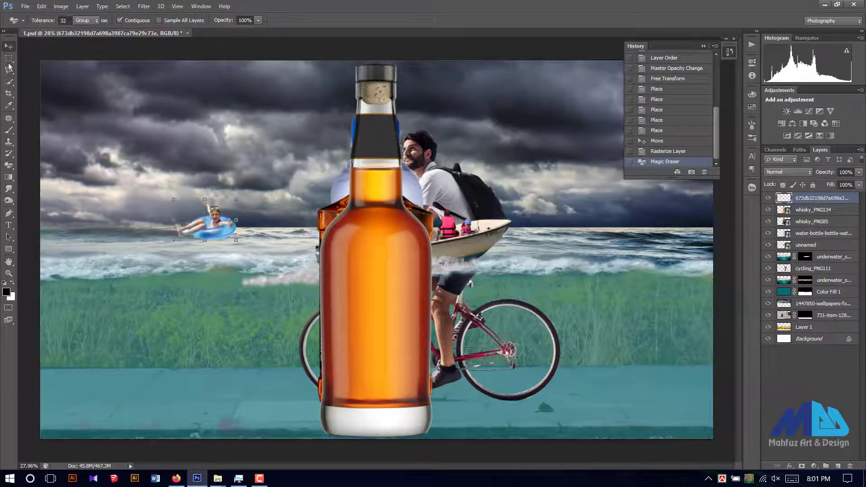
key("v")
scroll(375, 248, "down", 1)
Step: Move both whisky bottles to the right and shrink them to about 37%
left_click_drag(372, 284, 611, 280)
left_click_drag(392, 295, 590, 291)
left_click(635, 355, "shift")
left_click_drag(646, 355, 605, 249)
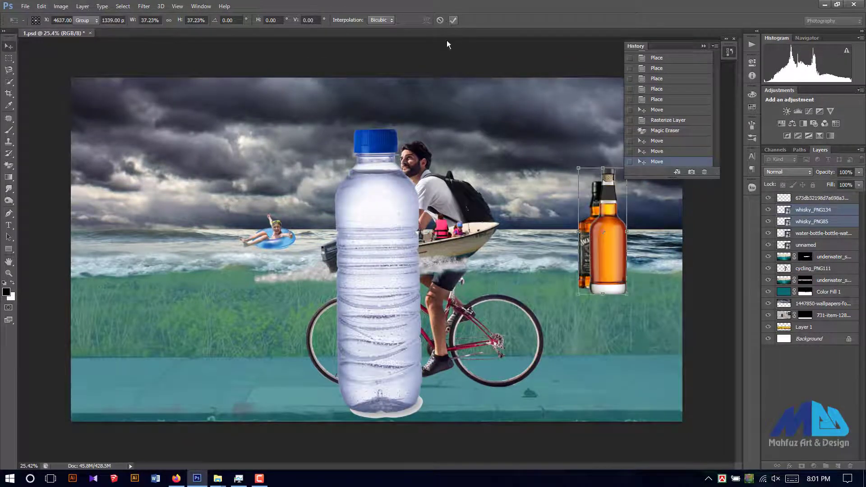
left_click(453, 20)
Step: Shrink the water bottle and place it beside the whisky bottles
left_click(823, 234)
key("ctrl+t")
left_click_drag(538, 416, 429, 304)
key("Return")
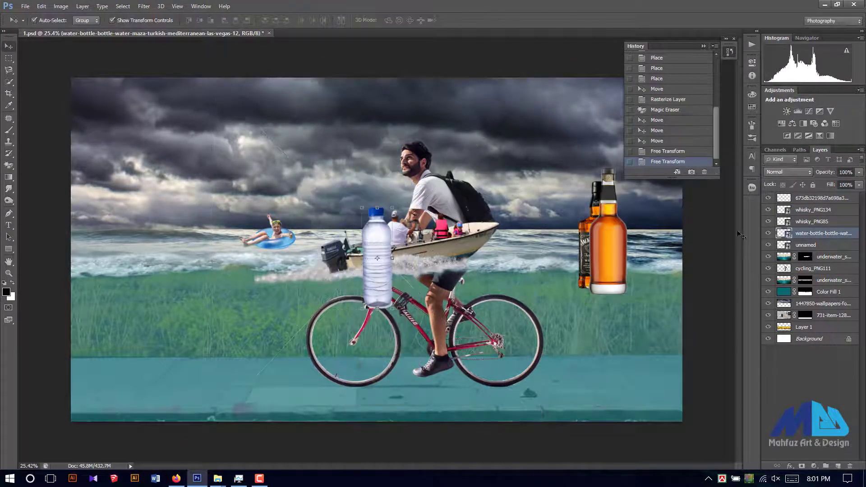
right_click(816, 233)
left_click(722, 181)
left_click_drag(377, 258, 553, 251)
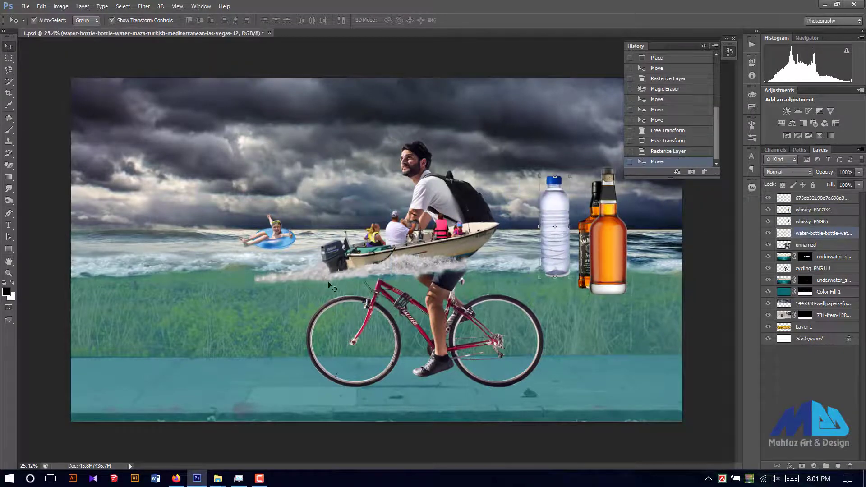
Step: Flip the boat horizontally, shrink it and set it on the far-left horizon
scroll(284, 251, "up", 2)
mouse_move(484, 266)
left_mouse_down()
mouse_move(342, 263)
mouse_move(332, 204)
left_mouse_up()
scroll(342, 263, "down", 2)
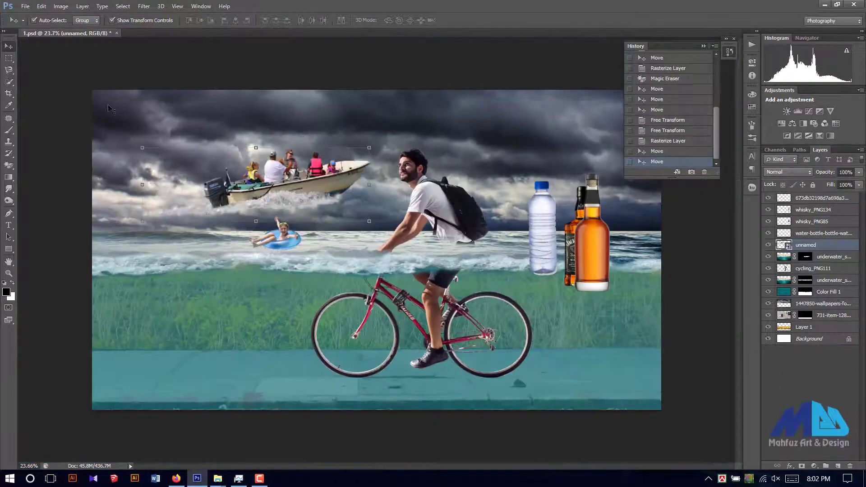
left_click(61, 6)
left_click(212, 362)
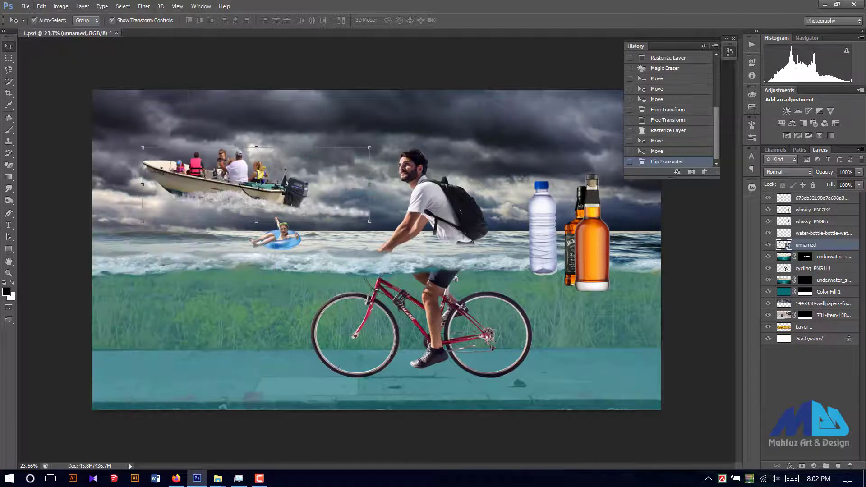
left_click_drag(284, 244, 334, 237)
mouse_move(269, 188)
left_mouse_down()
mouse_move(224, 240)
mouse_move(320, 277)
mouse_move(225, 228)
left_mouse_up()
key("ctrl+t")
left_click_drag(158, 217, 199, 228)
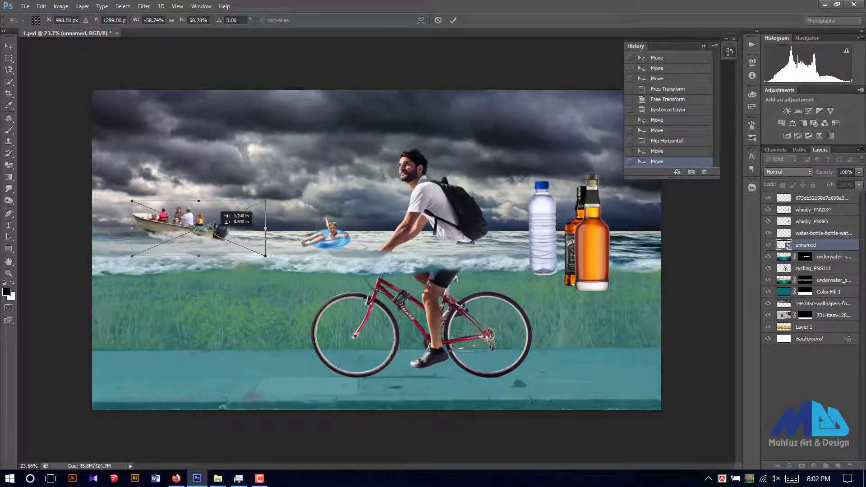
key("Return")
scroll(367, 342, "up", 2)
left_click_drag(121, 225, 140, 225)
Step: Enlarge the boy on the swim ring and add a layer mask to his layer
left_click_drag(330, 247, 344, 244)
left_click_drag(301, 209, 272, 196)
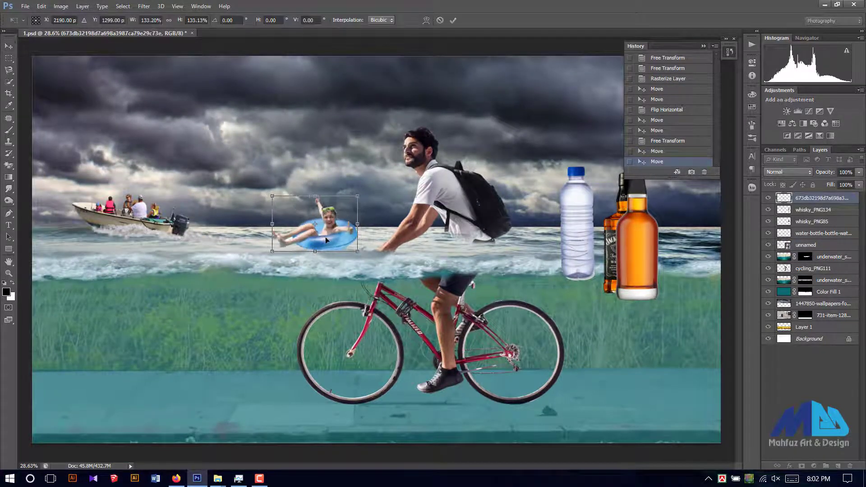
key("Return")
key("alt")
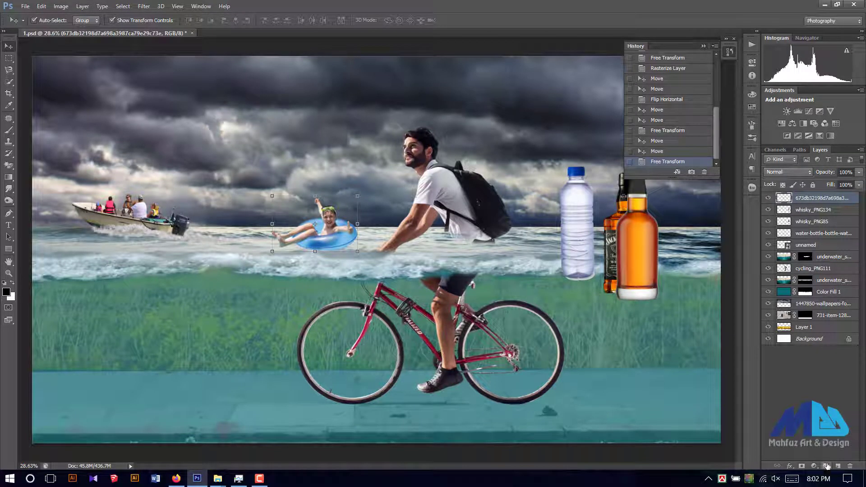
left_click(827, 466)
left_click(9, 132)
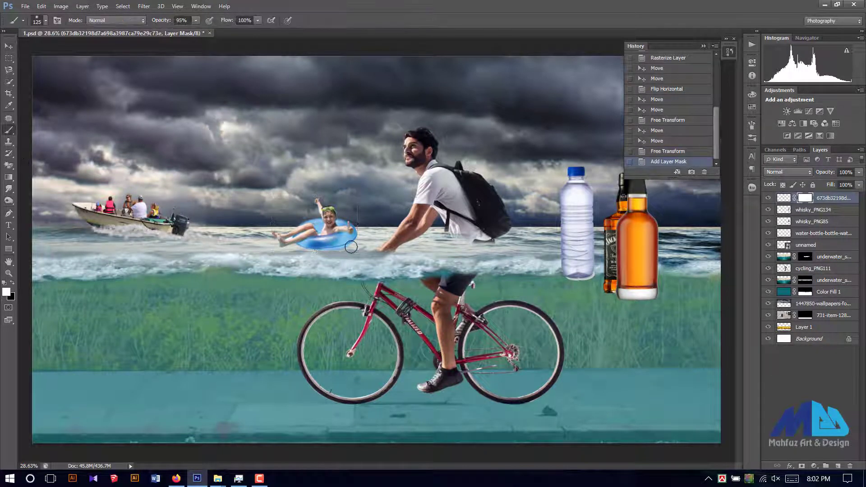
Step: Paint black on the boy's mask to sink the lower swim ring into the waves
mouse_move(351, 247)
left_mouse_down()
mouse_move(325, 244)
mouse_move(347, 243)
left_mouse_up()
key("x")
scroll(371, 246, "up", 1)
left_click_drag(343, 246, 346, 241)
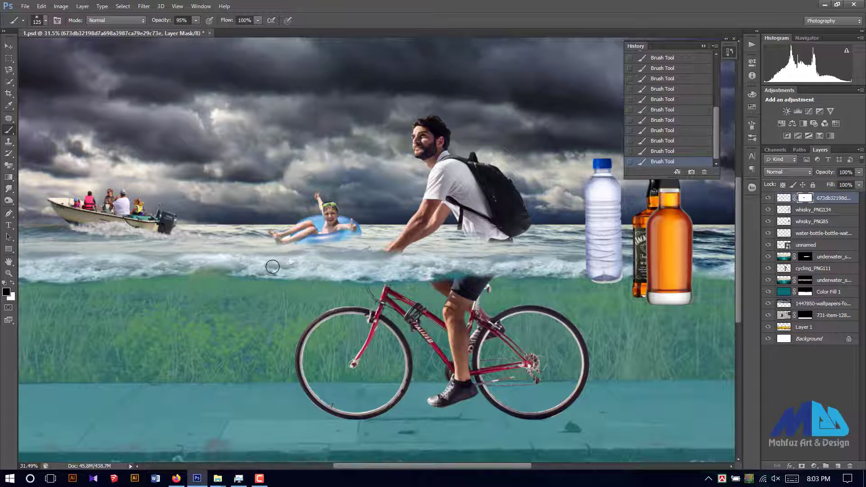
Step: Shift the boy slightly up and left, nudging him further left
key("v")
left_click_drag(304, 203, 291, 196)
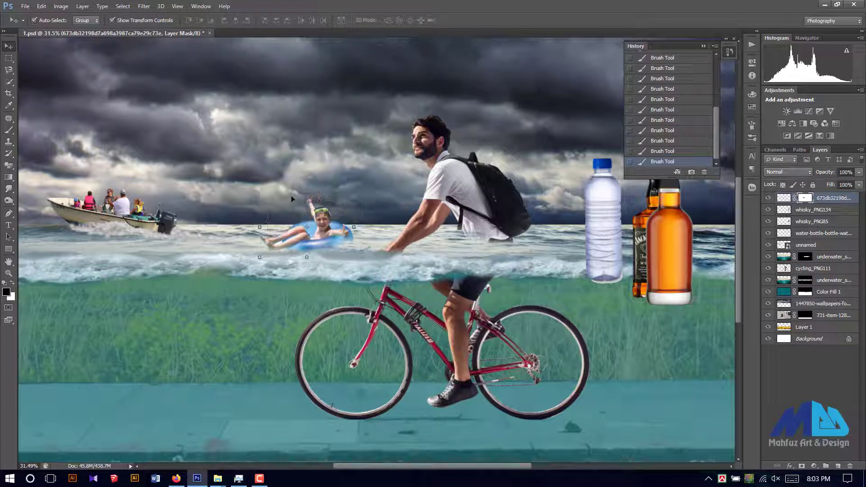
key("ctrl+t")
key("Return")
scroll(310, 278, "down", 2)
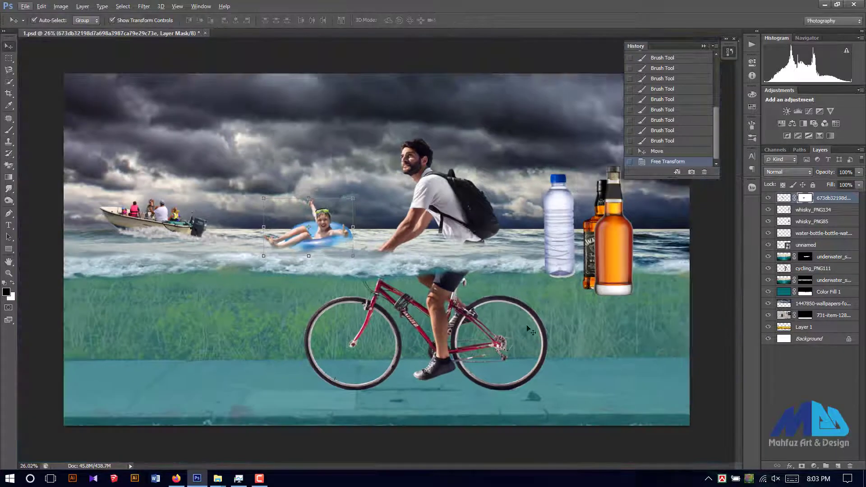
key("shift+Left")
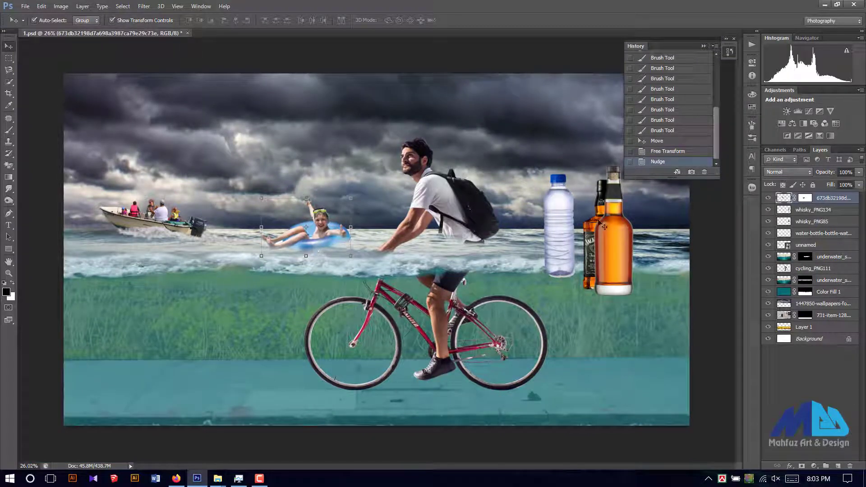
Step: Move the boat further left and resize it slightly
left_click(317, 312)
left_click_drag(150, 229, 129, 228)
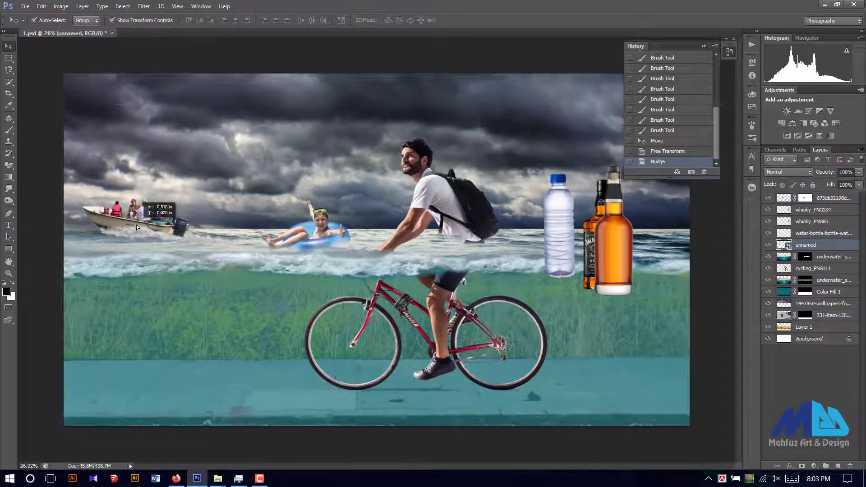
left_click_drag(224, 244, 237, 246)
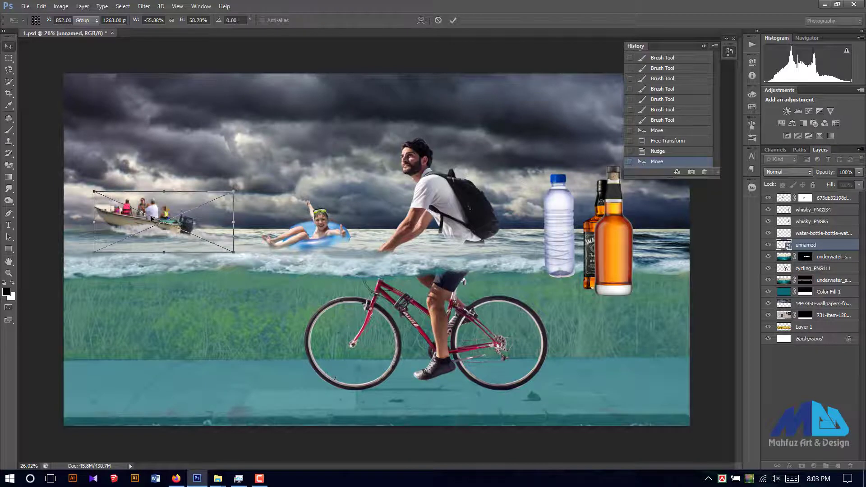
key("Return")
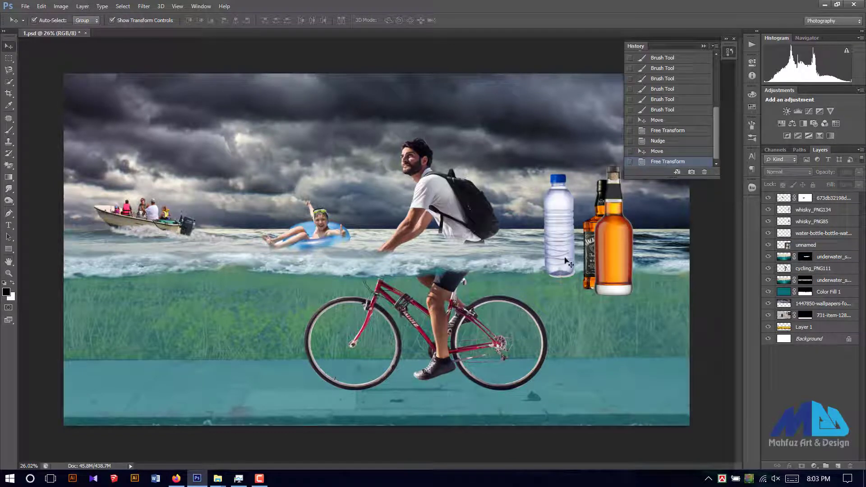
Step: Place the water bottle beside the boat, tilt and shrink it, and add a layer mask
mouse_move(568, 262)
left_mouse_down()
mouse_move(473, 280)
mouse_move(207, 292)
mouse_move(201, 311)
mouse_move(173, 282)
left_mouse_up()
key("Return")
key("Return")
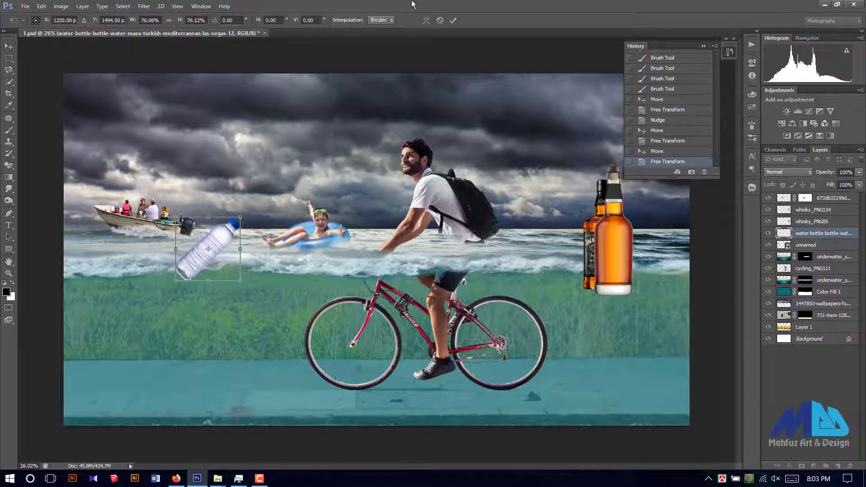
left_click_drag(241, 280, 232, 273)
key("Return")
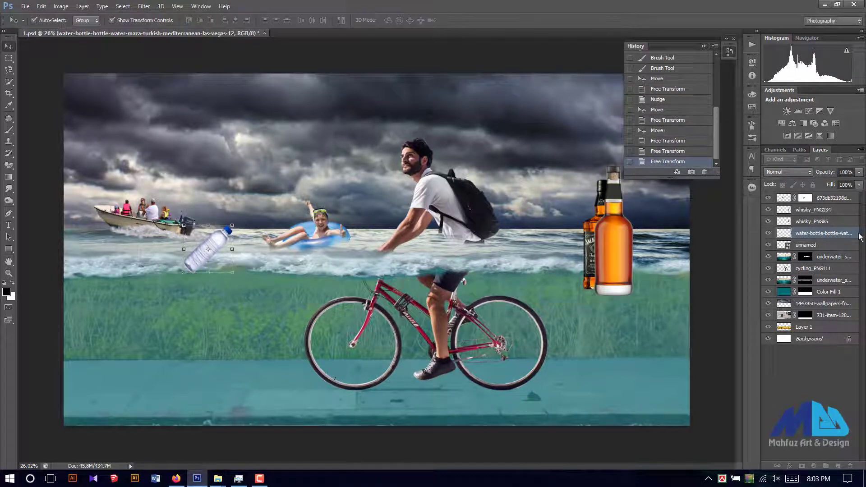
left_click(802, 466)
Step: Mask out the water bottle's lower part and shift it slightly right and up
left_click(9, 129)
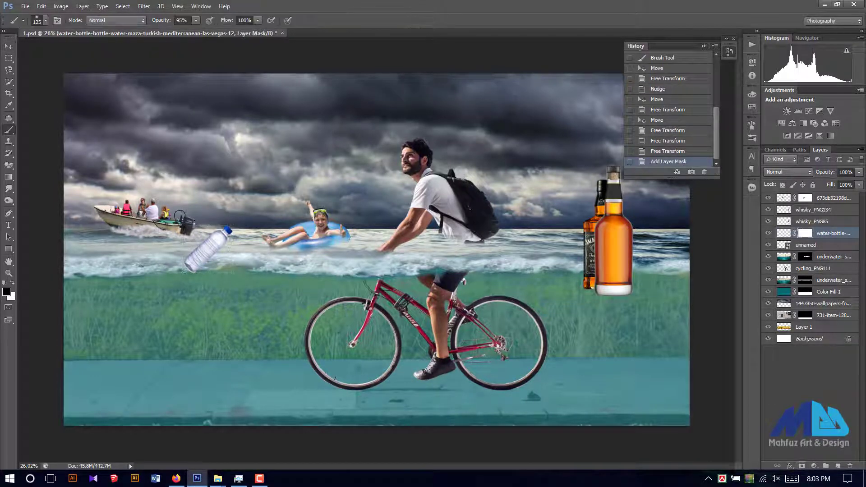
mouse_move(185, 259)
left_mouse_down()
mouse_move(217, 255)
mouse_move(199, 272)
left_mouse_up()
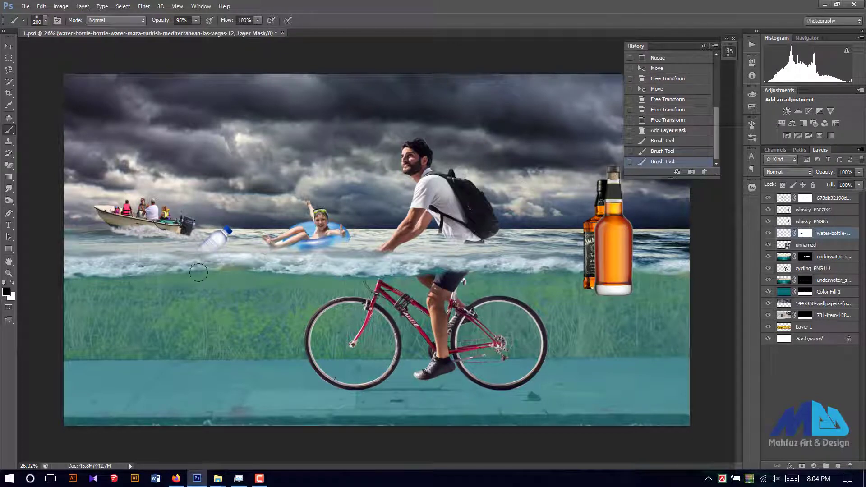
left_click(8, 45)
left_click_drag(219, 239, 246, 234)
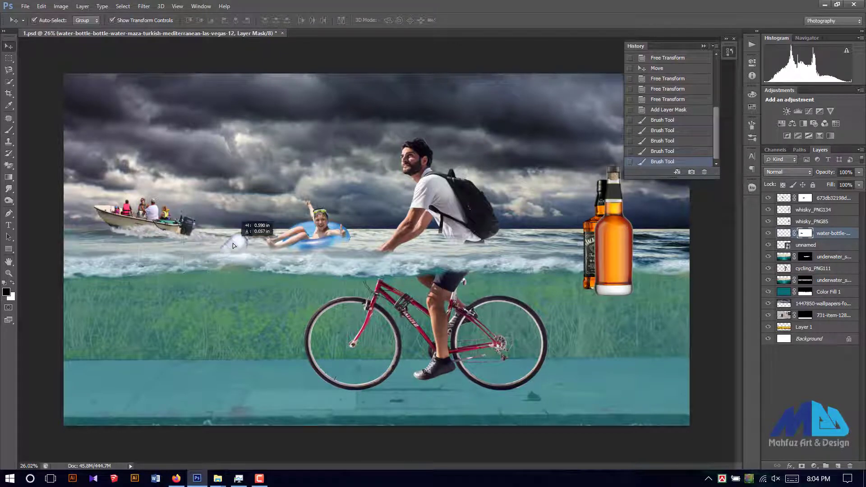
Step: Rearrange the boy and bottles, placing Jack Daniel's by the water bottle and tilting the orange bottle 44°
left_click_drag(323, 235, 333, 229)
left_click_drag(239, 237, 230, 237)
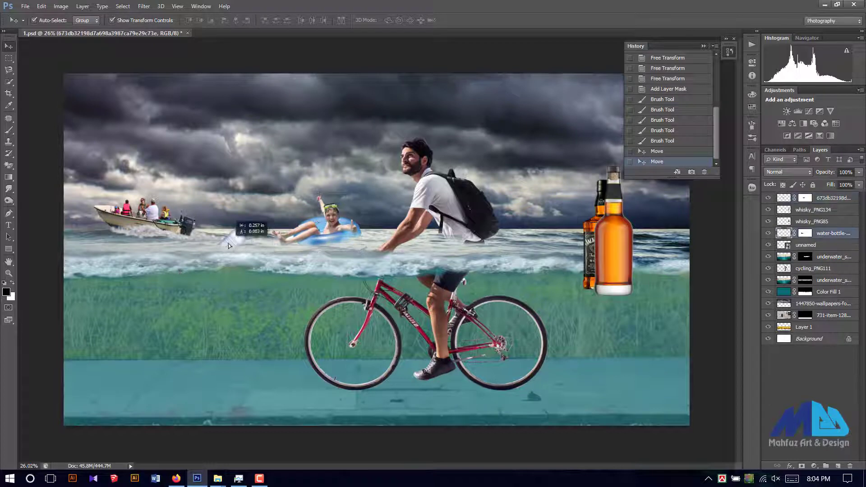
left_click_drag(619, 256, 553, 238)
left_click_drag(607, 271, 280, 294)
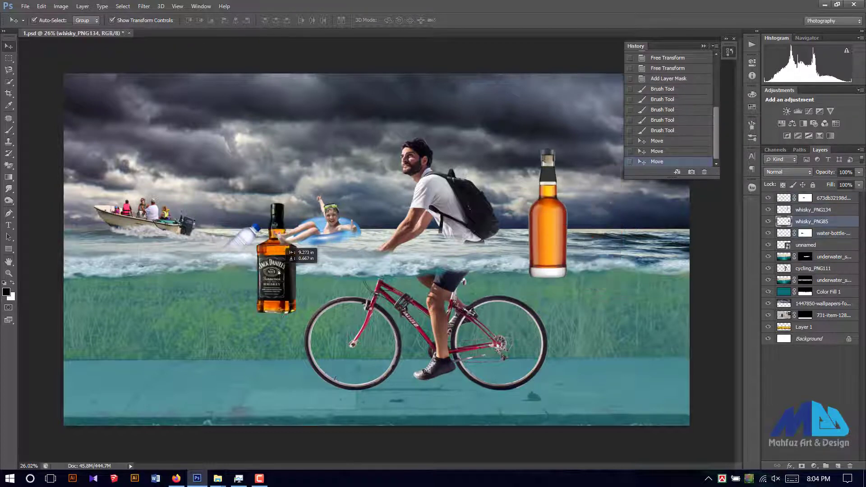
left_click_drag(577, 284, 563, 309)
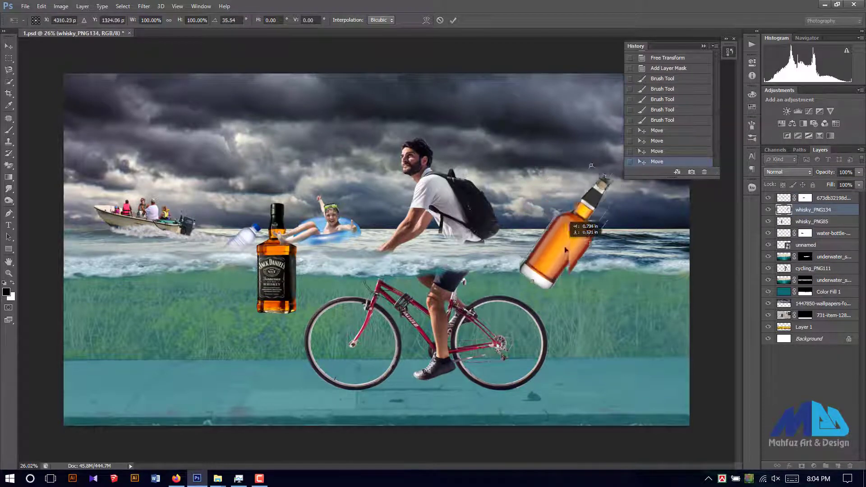
Step: Move the tilted orange bottle right and give it a layer mask, undoing trial strokes and reorders
key("Return")
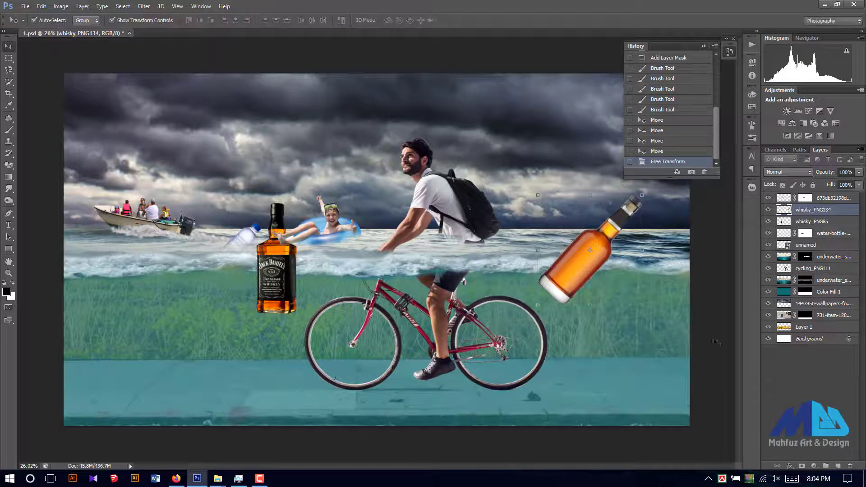
left_click_drag(587, 253, 607, 255)
left_click(9, 130)
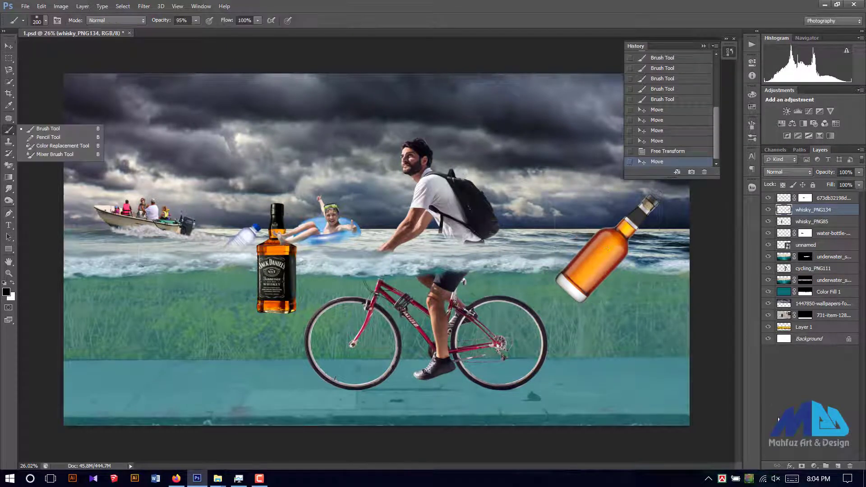
left_click(802, 466)
mouse_move(560, 271)
left_mouse_down()
mouse_move(605, 269)
mouse_move(591, 261)
left_mouse_up()
key("ctrl+alt+z")
key("ctrl+alt+z")
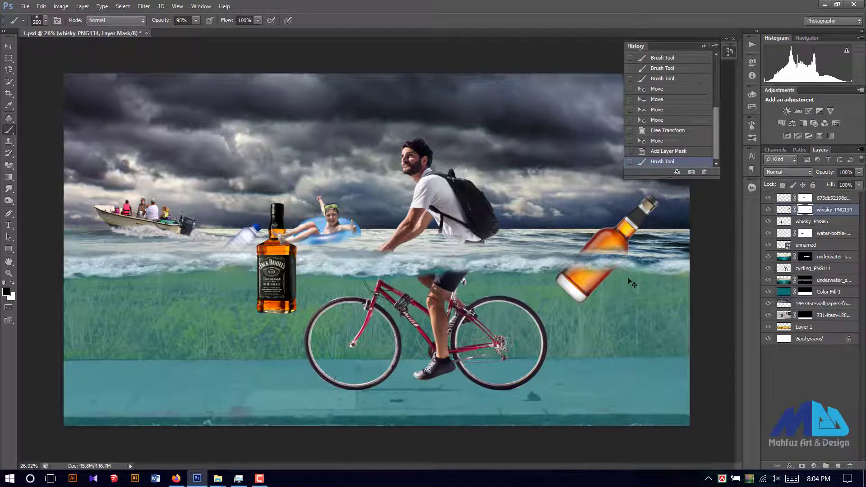
key("v")
key("ctrl+bracketleft")
key("ctrl+bracketleft")
key("ctrl+bracketleft")
key("ctrl+bracketleft")
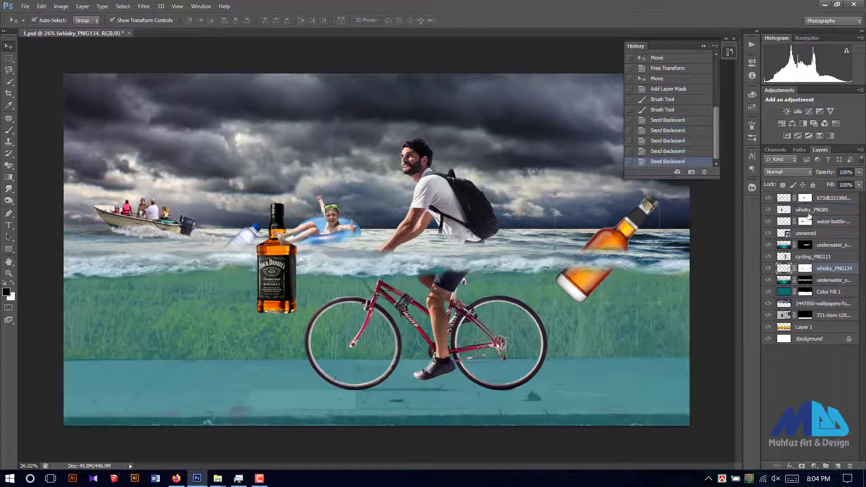
key("ctrl+bracketleft")
key("ctrl+bracketleft")
key("ctrl+bracketleft")
key("ctrl+alt+z")
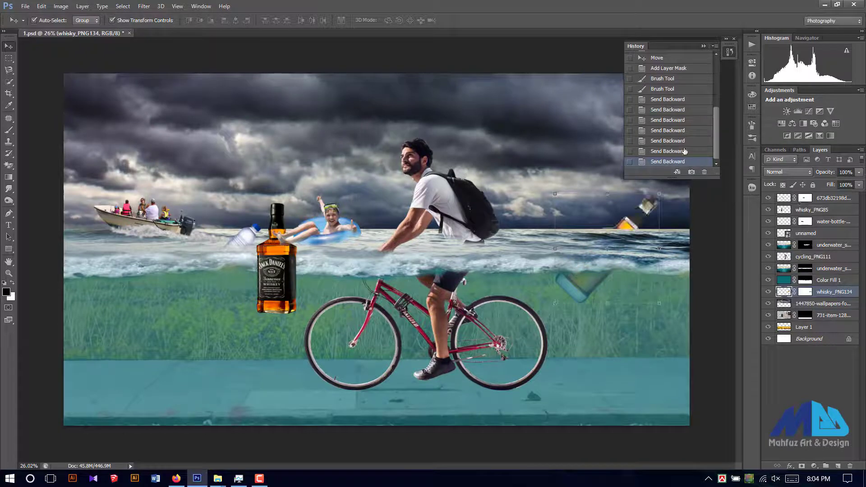
key("ctrl+alt+z")
key("ctrl+alt+z")
key("ctrl+alt+z")
Step: Fade the orange bottle's underwater part with a soft black brush and move Jack Daniel's lower right
left_click(9, 130)
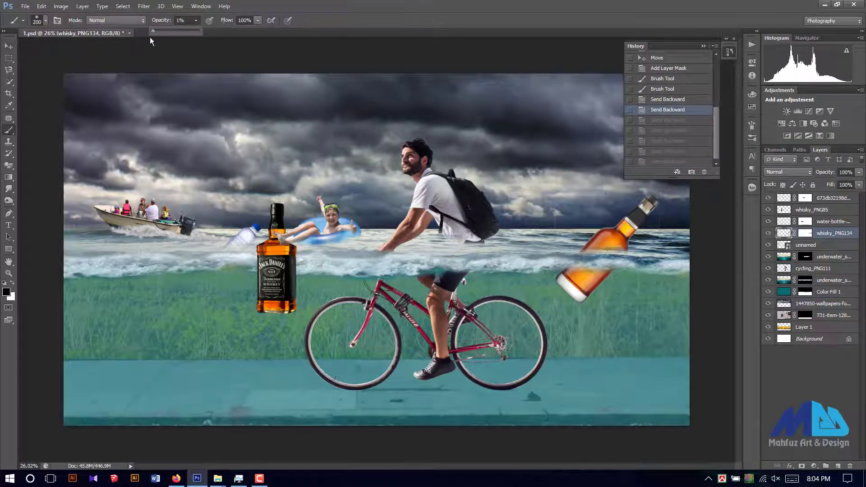
left_click(578, 284)
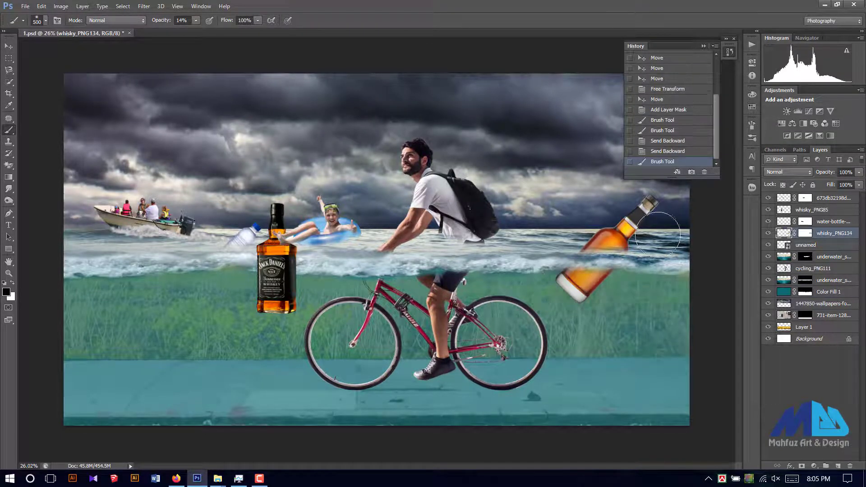
key("ctrl+z")
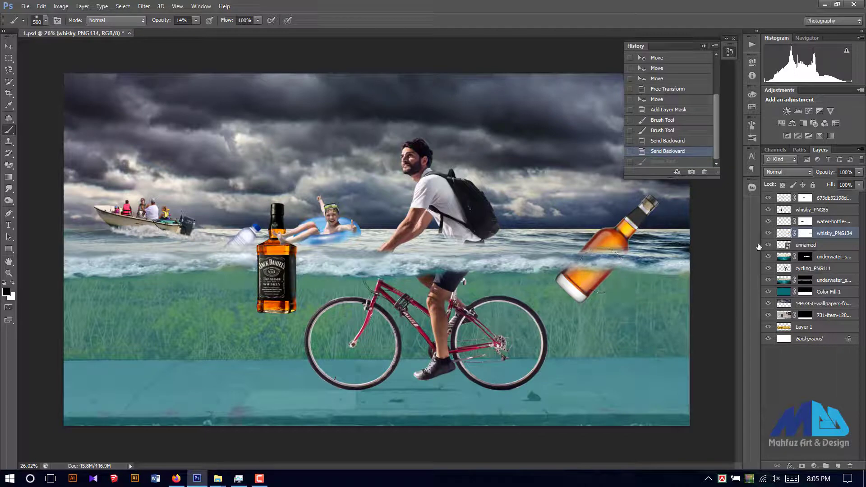
left_click(806, 233)
left_click(580, 284)
left_click(576, 289)
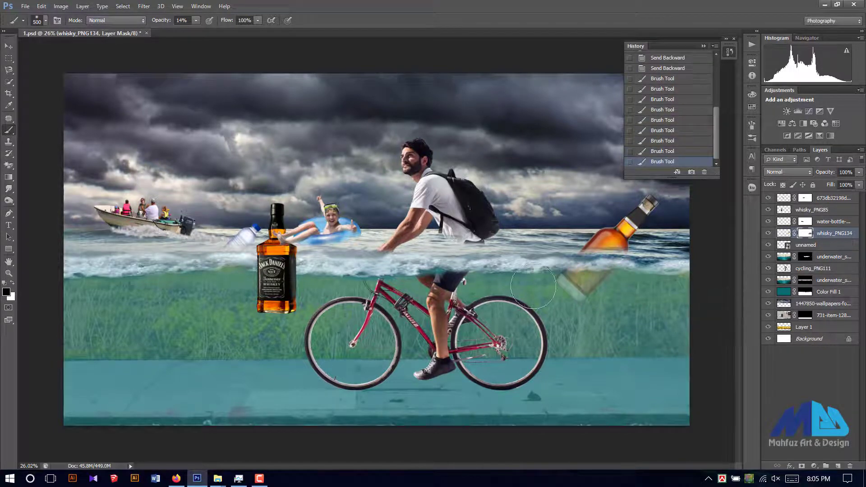
scroll(345, 190, "down", 1)
key("v")
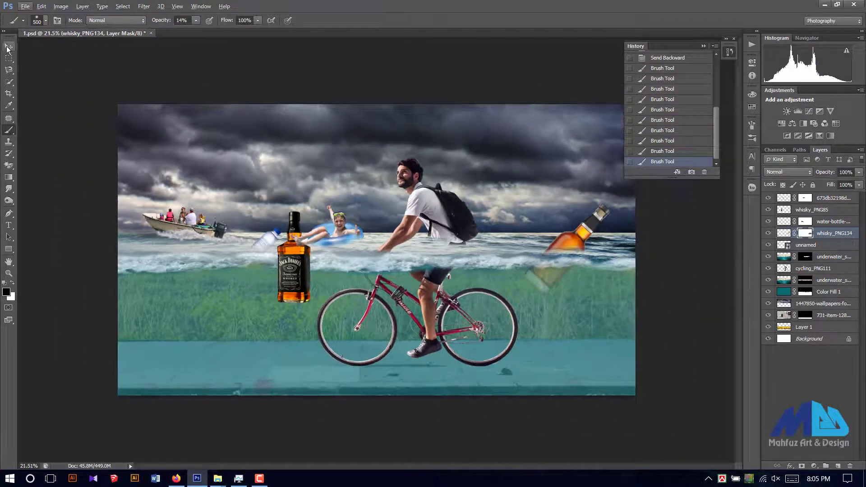
left_click_drag(294, 271, 563, 325)
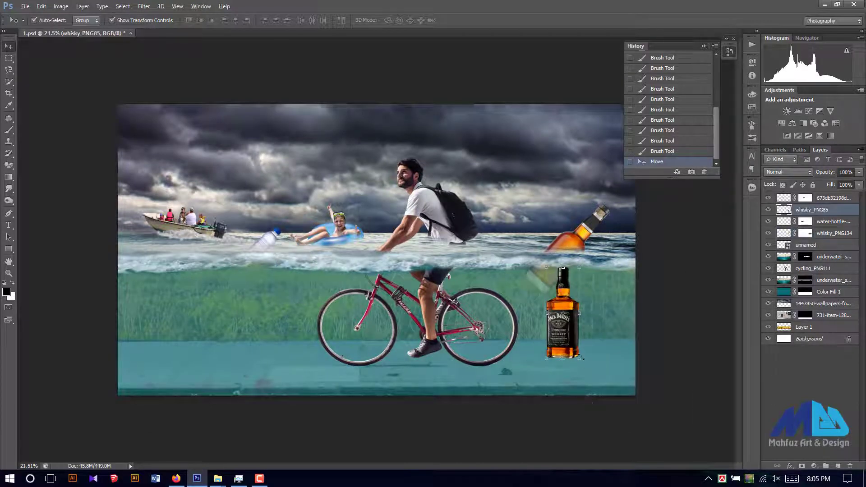
Step: Shrink the Jack Daniel's bottle and place it above the water beside the orange bottle
mouse_move(582, 358)
left_mouse_down()
mouse_move(575, 342)
mouse_move(571, 357)
left_mouse_up()
key("Return")
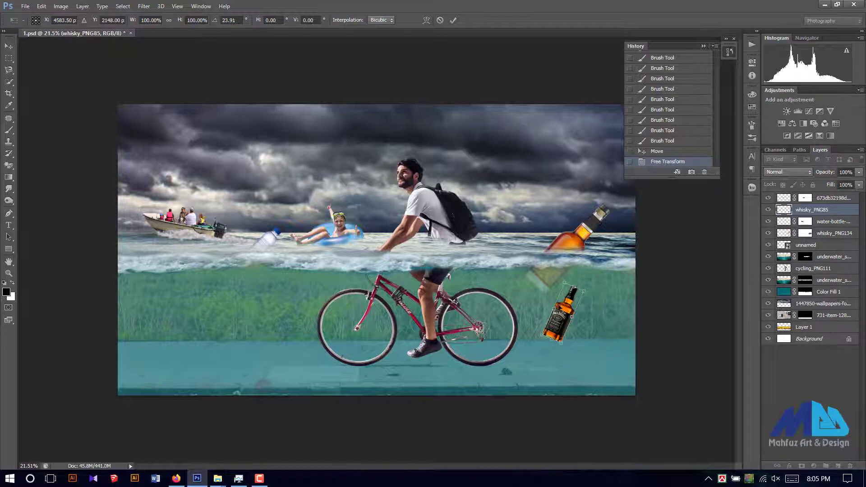
key("Return")
scroll(376, 254, "up", 1)
mouse_move(617, 316)
left_mouse_down()
mouse_move(560, 200)
mouse_move(570, 202)
left_mouse_up()
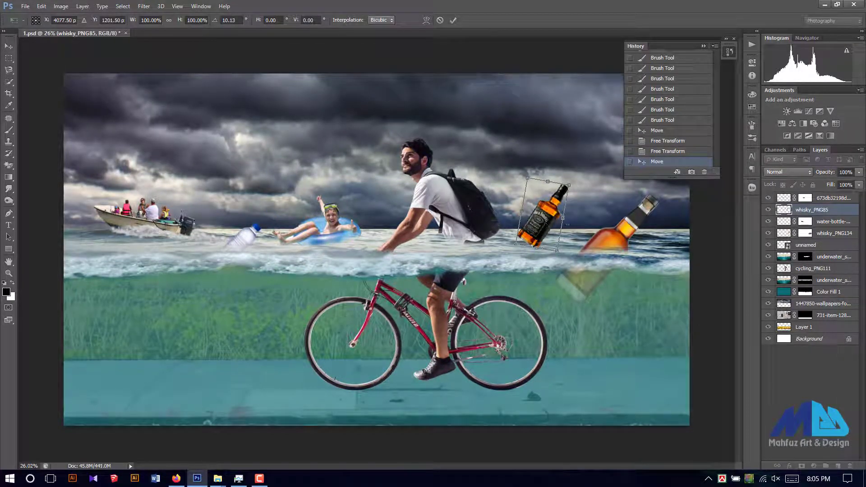
key("Return")
left_click(619, 225, "shift")
left_click_drag(517, 300, 529, 275)
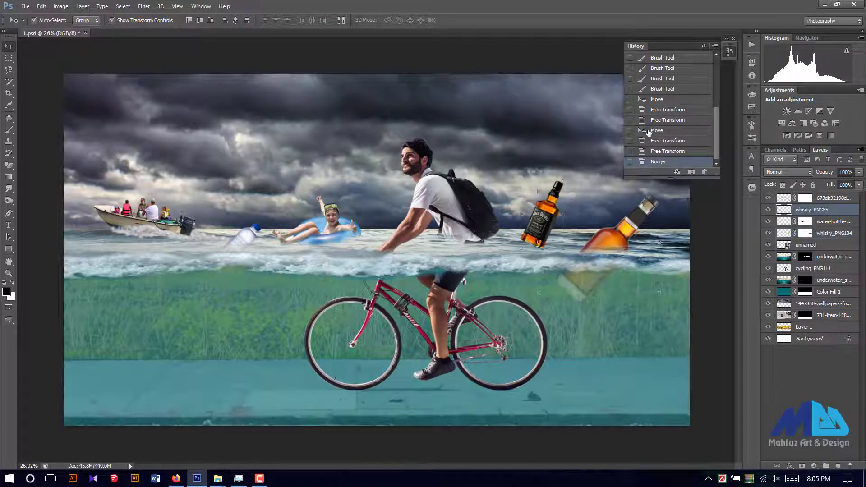
left_click(672, 152)
left_click(668, 141)
left_click_drag(547, 217, 558, 224)
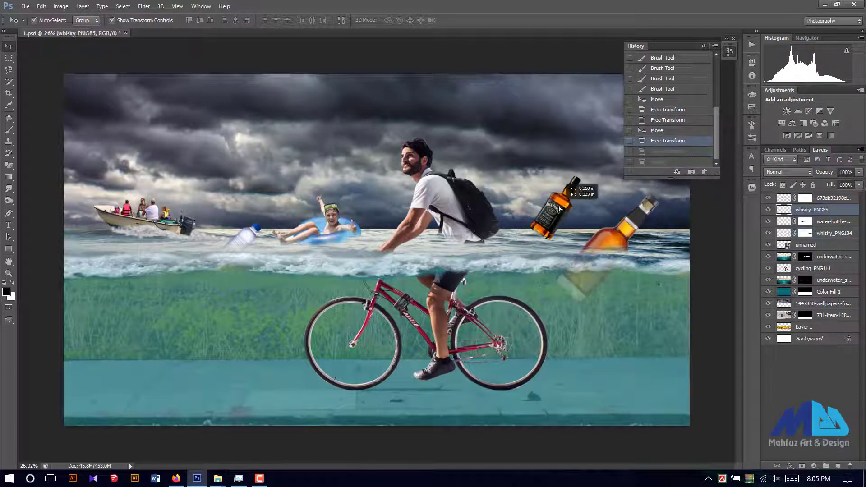
Step: Add a layer mask and brush away the bottle's lower end so it sinks into the water
left_click(802, 466)
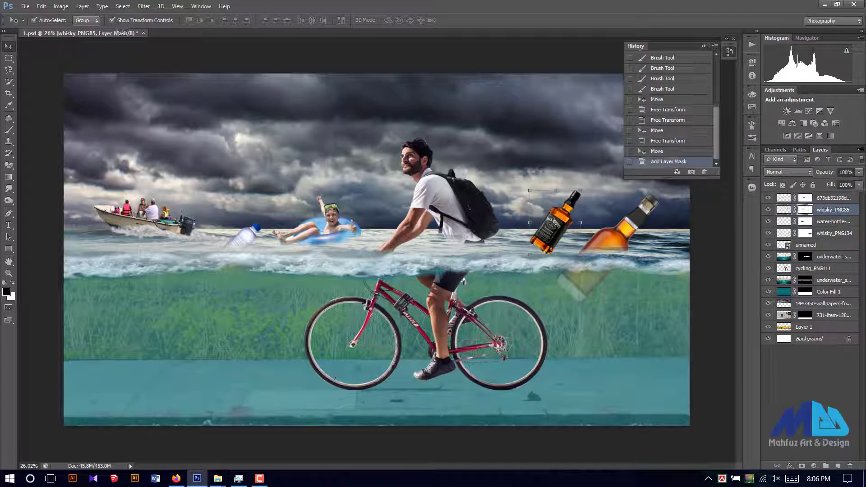
key("b")
left_click(532, 252)
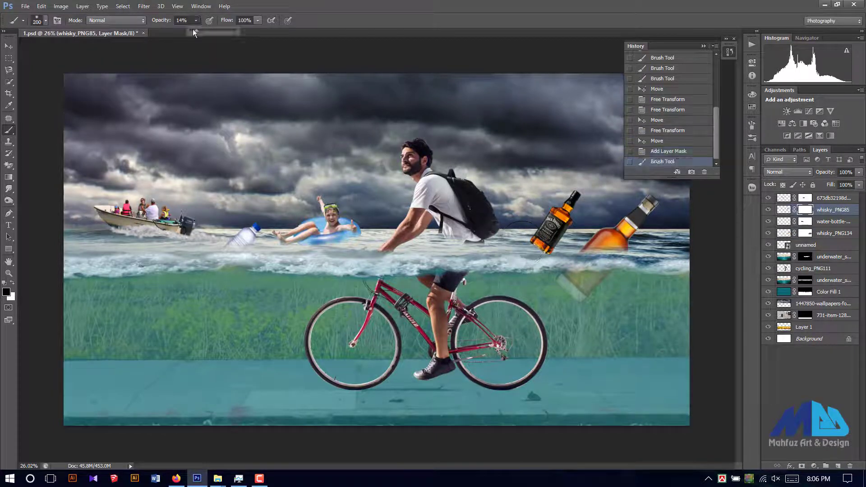
left_click(549, 251)
left_click(548, 253)
left_click(549, 254)
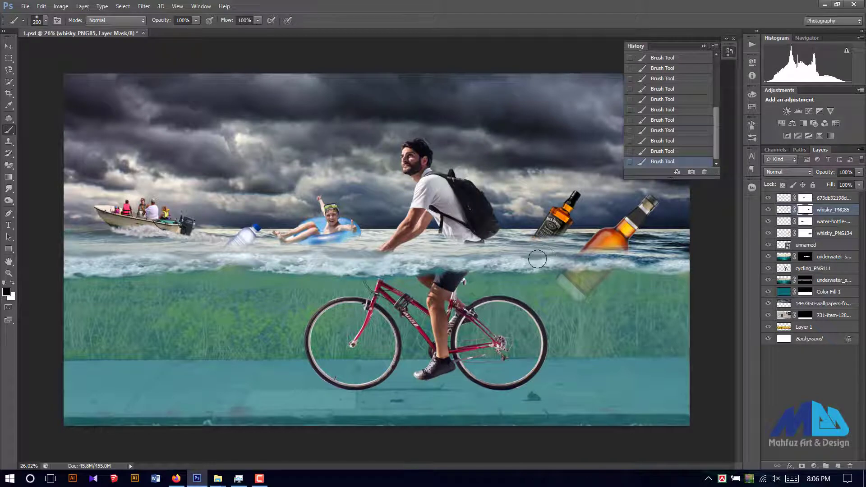
Step: Scale the Jack Daniel's bottle down further with a slight tilt
key("v")
key("ctrl+t")
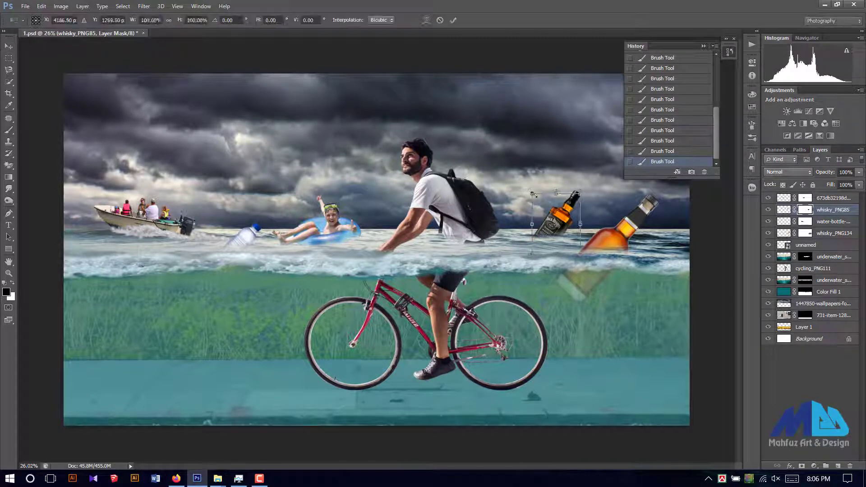
left_click_drag(582, 189, 579, 203)
key("Return")
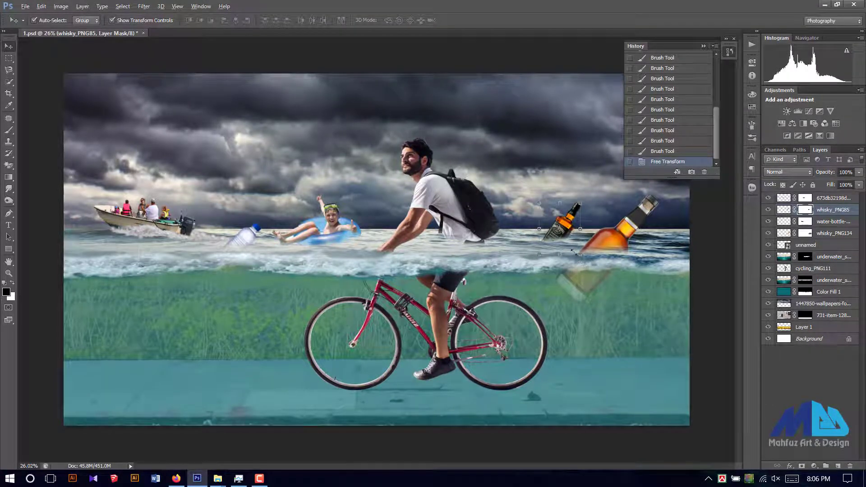
left_click_drag(574, 253, 553, 228)
key("Return")
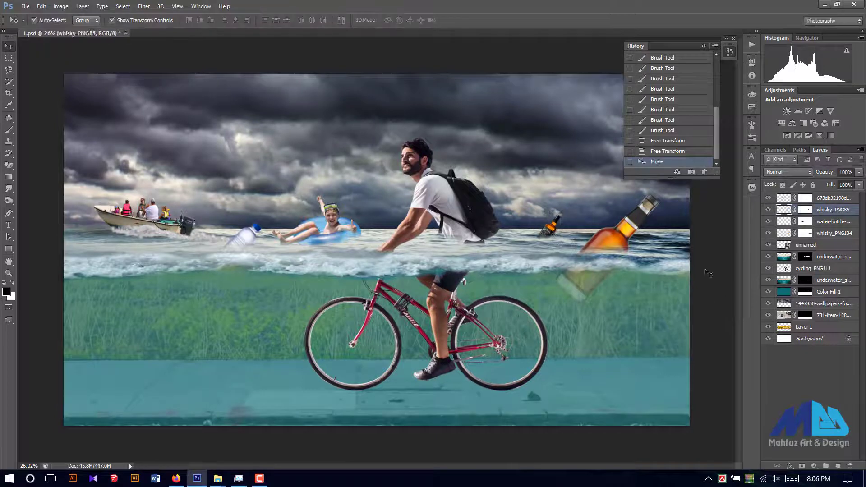
Step: Shrink the plastic water bottle, then drag in the flying-papers image
left_click(709, 273)
scroll(146, 274, "down", 1)
left_click(260, 238)
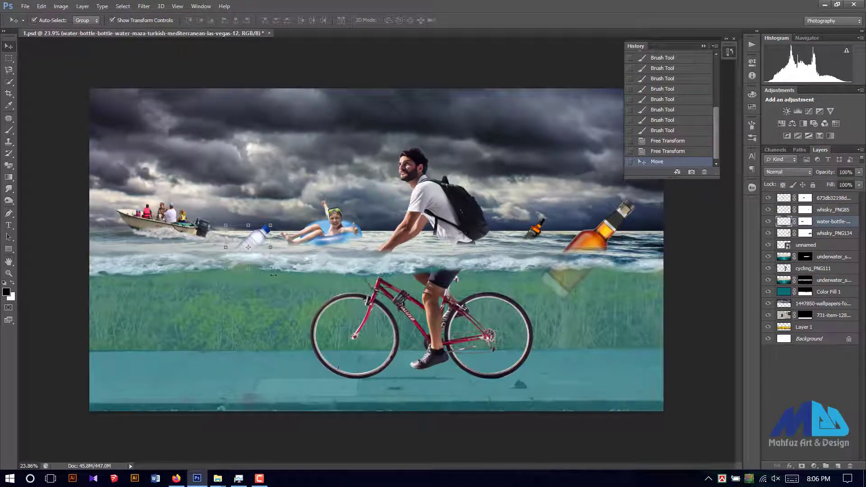
key("ctrl+t")
left_click_drag(271, 226, 264, 232)
key("Return")
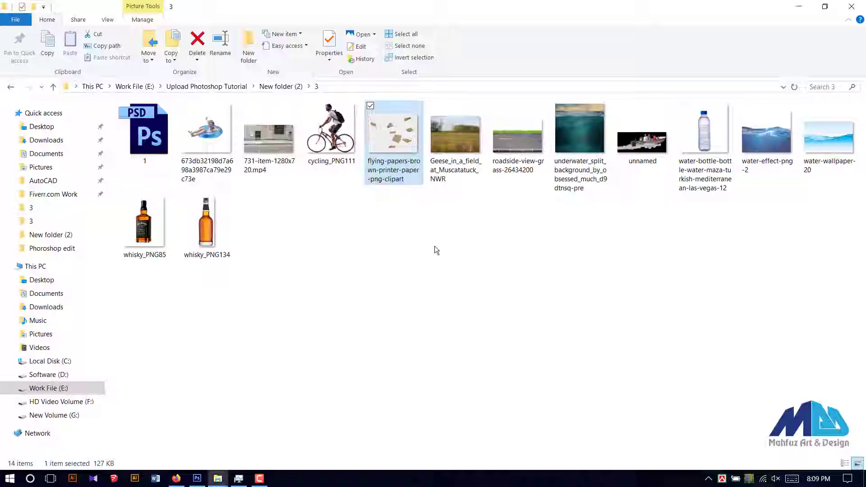
left_click_drag(436, 250, 391, 215)
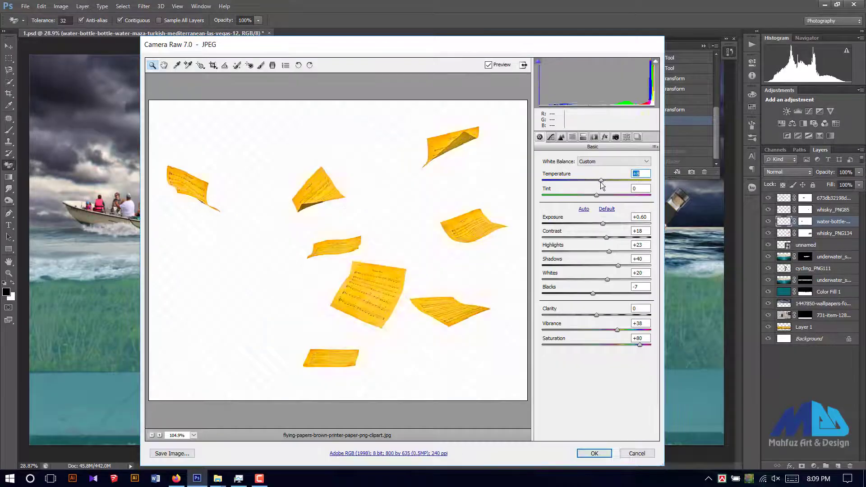
Step: Place the flying-papers image and remove its white background with the Magic Eraser
key("Return")
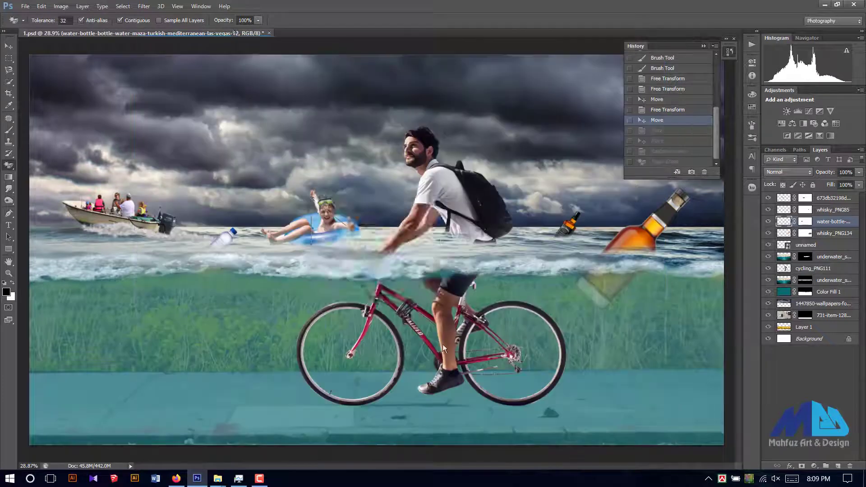
key("Return")
left_click_drag(375, 244, 314, 140)
key("e")
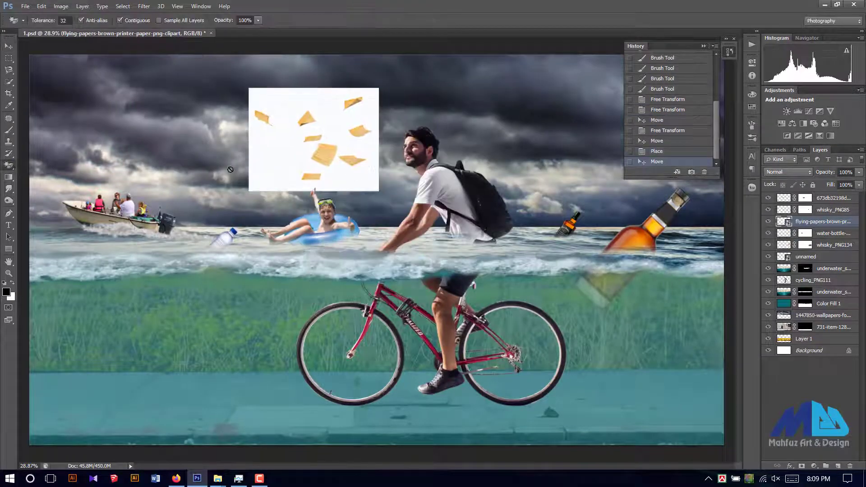
left_click(356, 182)
key("Return")
Step: Enlarge the papers and spread them across the left side of the sky
left_click(9, 46)
key("ctrl+t")
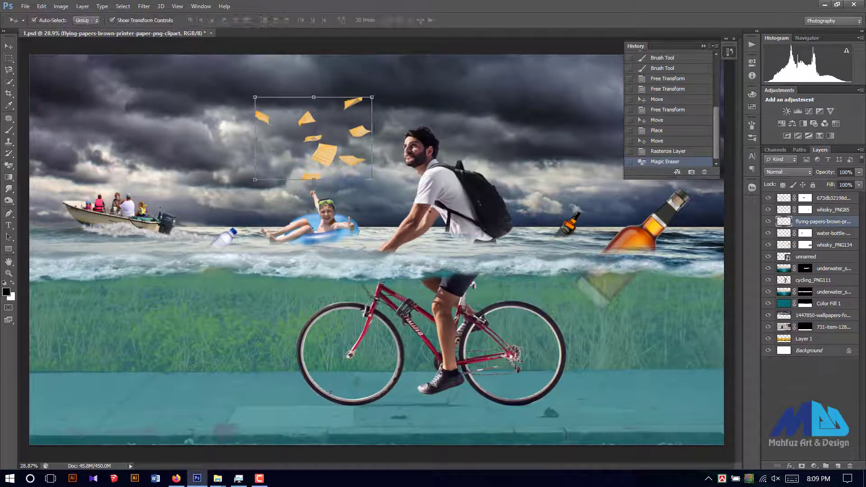
mouse_move(377, 184)
left_mouse_down()
mouse_move(484, 244)
mouse_move(204, 164)
left_mouse_up()
key("Return")
left_click(637, 463)
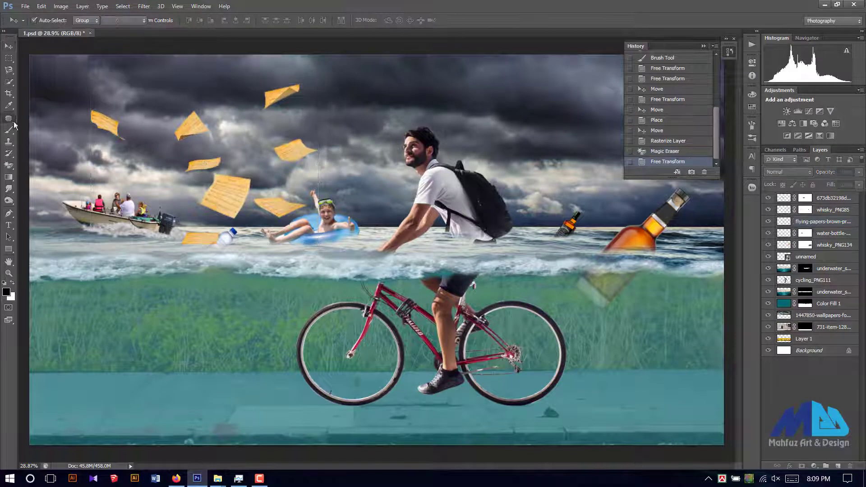
Step: Cut the top paper and two more papers onto their own separate layers
key("j")
left_click_drag(291, 80, 295, 132)
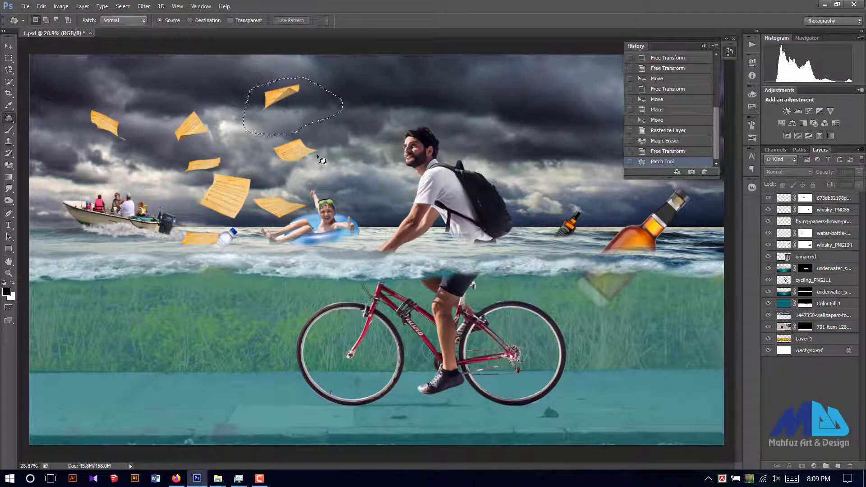
key("ctrl+x")
key("ctrl+v")
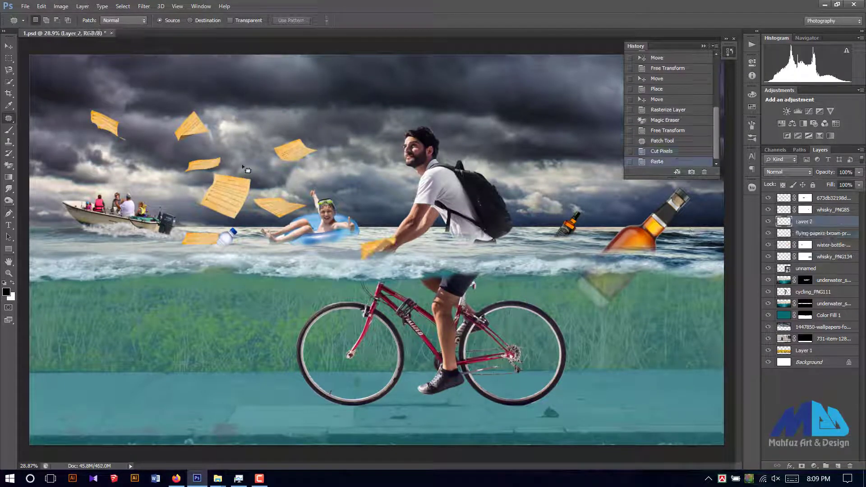
mouse_move(239, 230)
left_mouse_down()
mouse_move(252, 190)
mouse_move(247, 203)
left_mouse_up()
key("alt+bracketleft")
key("ctrl+x")
key("ctrl+v")
key("alt+bracketleft")
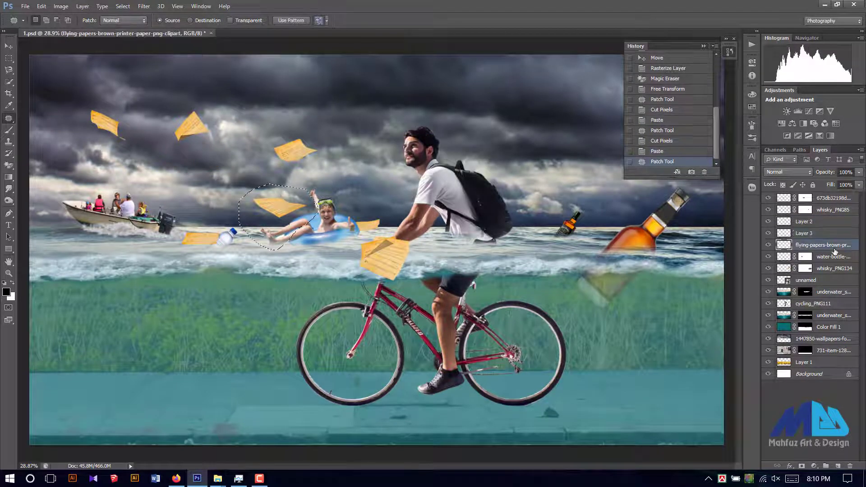
key("ctrl+x")
key("ctrl+v")
Step: Split off the papers near the cyclist's hand and water bottle, and shift the top papers left
key("alt+bracketleft")
left_click_drag(197, 106, 199, 107)
key("ctrl+x")
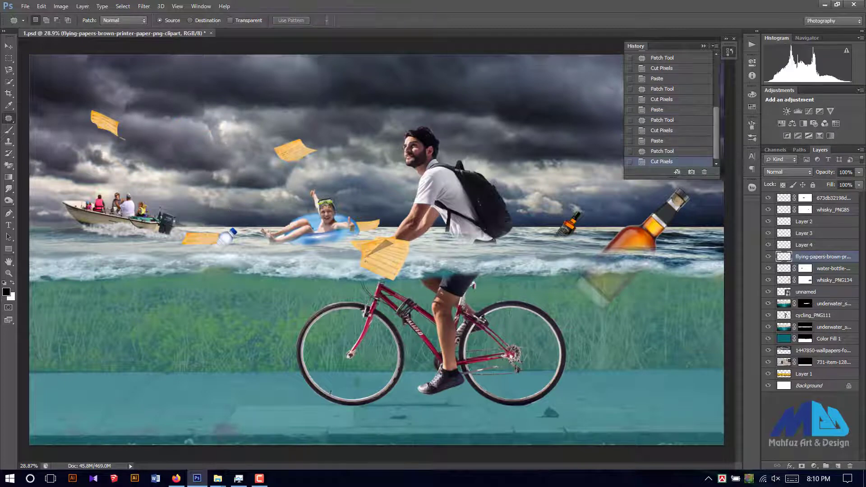
key("ctrl+v")
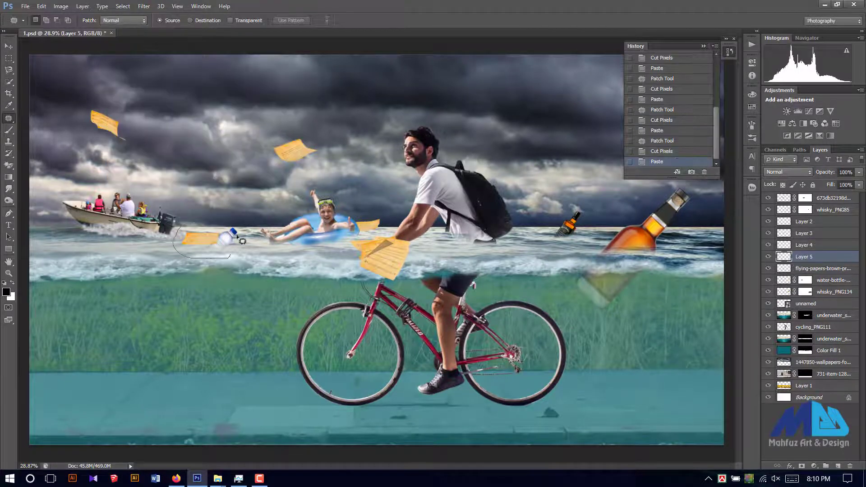
left_click_drag(235, 228, 228, 257)
key("ctrl+x")
key("Return")
key("ctrl+x")
key("ctrl+v")
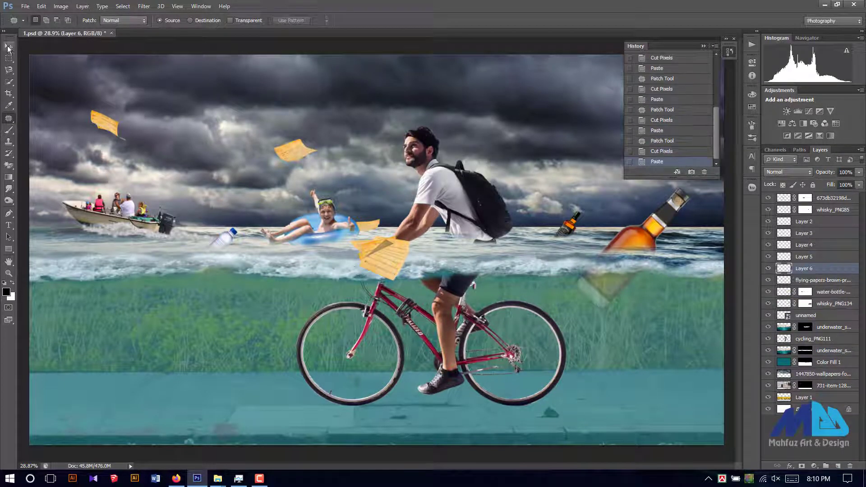
key("v")
left_click_drag(386, 182, 363, 173)
Step: Drag paper pieces into the sky, toward the boat, near the whisky bottle and down-left
left_click_drag(431, 178, 340, 118)
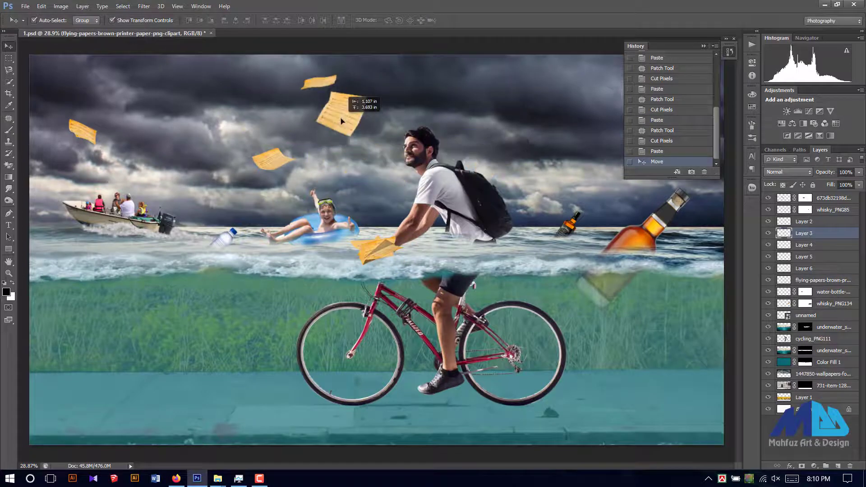
left_click(364, 242)
mouse_move(364, 243)
left_mouse_down()
mouse_move(224, 230)
mouse_move(215, 198)
left_mouse_up()
mouse_move(368, 247)
left_mouse_down()
mouse_move(531, 152)
mouse_move(478, 112)
mouse_move(643, 199)
left_mouse_up()
key("ctrl+minus")
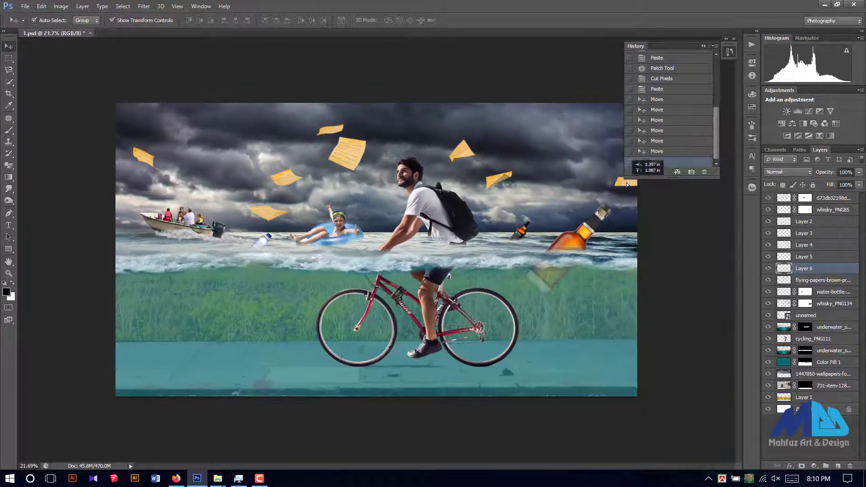
left_click_drag(462, 149, 545, 195)
mouse_move(499, 179)
left_mouse_down()
mouse_move(526, 159)
mouse_move(521, 172)
mouse_move(515, 164)
left_mouse_up()
left_click_drag(355, 163, 363, 178)
left_click_drag(267, 212, 251, 220)
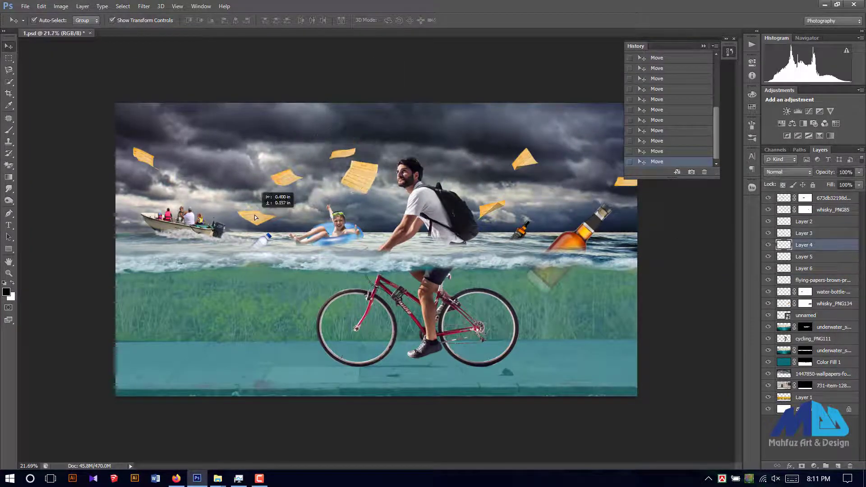
left_click_drag(286, 177, 283, 194)
mouse_move(143, 157)
left_mouse_down()
mouse_move(141, 174)
mouse_move(168, 185)
mouse_move(151, 173)
left_mouse_up()
Step: Scale the papers down and fine-tune paper positions near the man's head and right sky
left_click(824, 281)
left_click(804, 221, "shift")
key("ctrl+t")
key("Return")
left_click_drag(273, 216, 300, 213)
left_click_drag(365, 188, 355, 181)
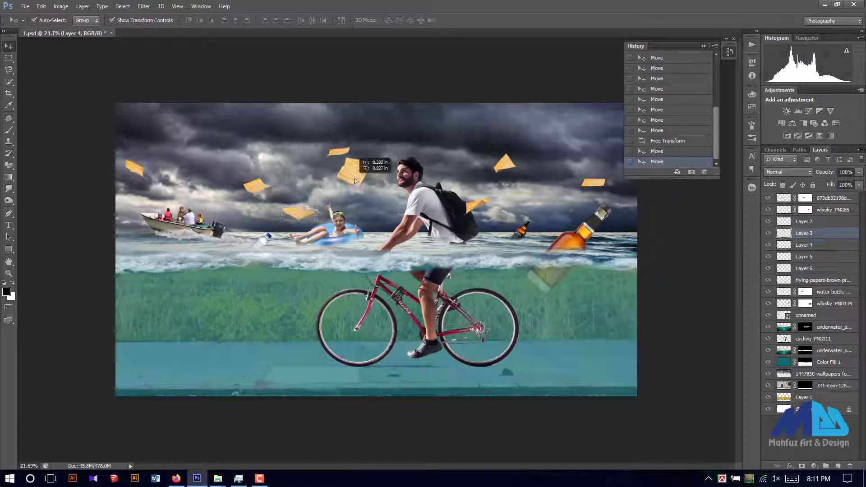
left_click_drag(594, 182, 618, 188)
left_click_drag(505, 163, 522, 154)
left_click_drag(477, 206, 495, 203)
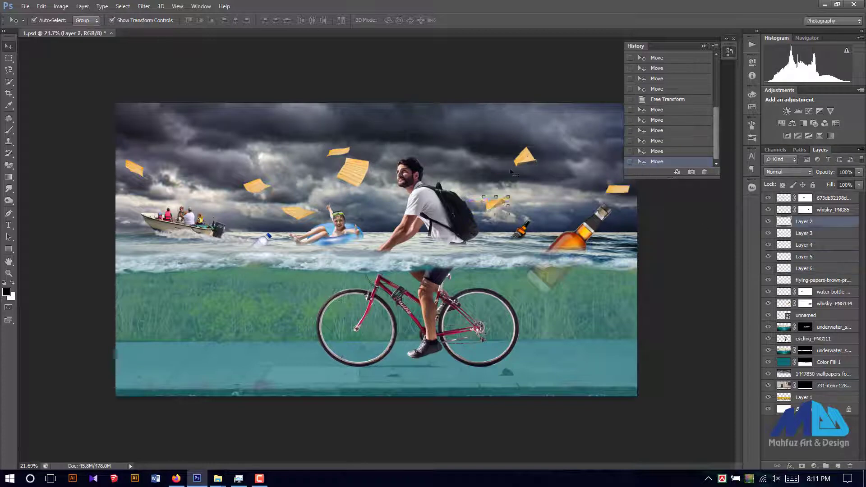
left_click_drag(522, 155, 485, 155)
left_click_drag(494, 209, 525, 201)
left_click(661, 218)
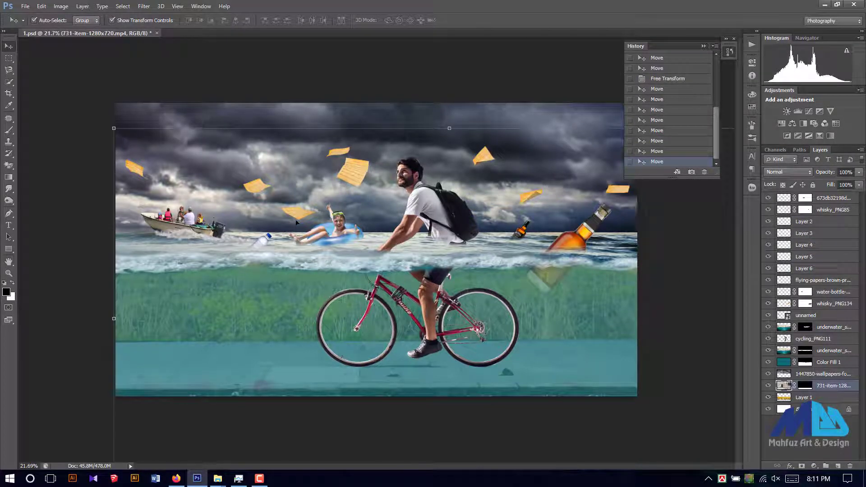
left_click(658, 230)
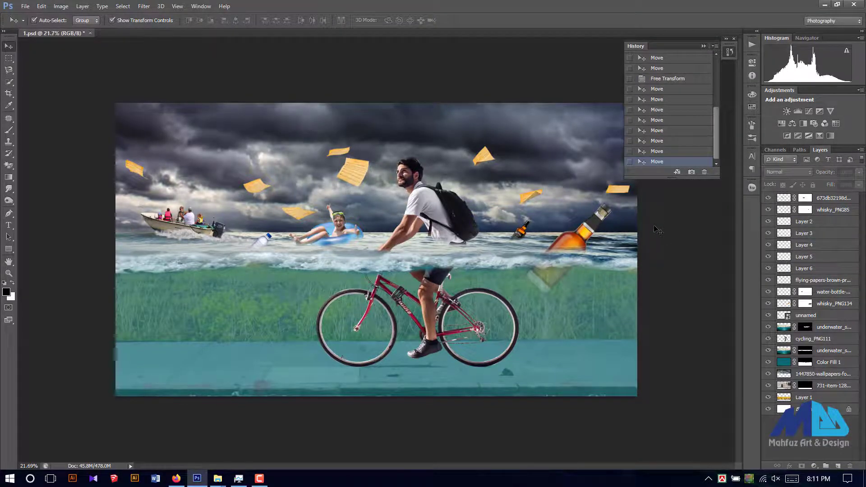
Step: Move the water-effect-png-2 layer to the top of the stack and enlarge it
key("v")
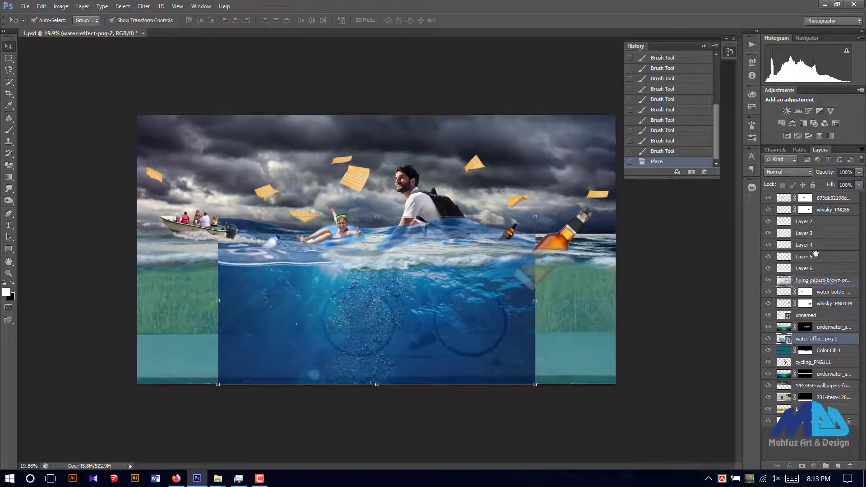
left_click_drag(824, 215, 826, 198)
mouse_move(404, 337)
left_mouse_down()
mouse_move(419, 313)
mouse_move(323, 344)
left_mouse_up()
left_click_drag(452, 385, 486, 392)
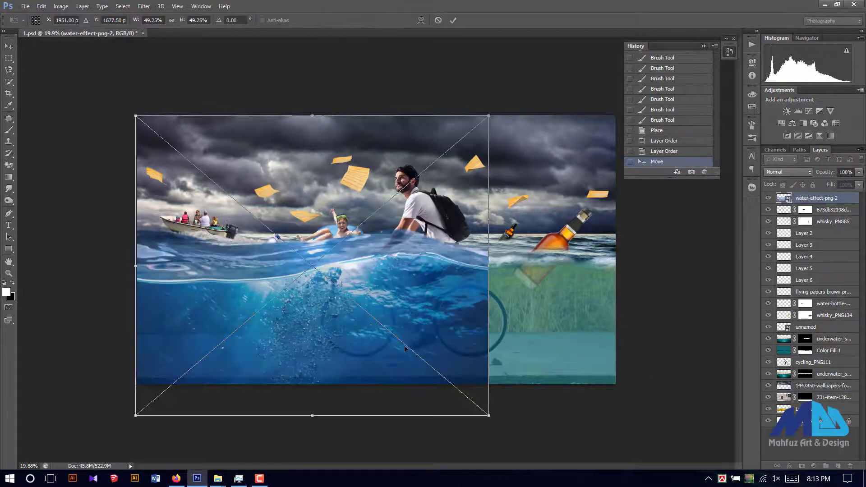
key("Return")
Step: Rasterize the water layer, stretch it to the canvas's right edge and nudge it into place
right_click(796, 197)
left_click(677, 195)
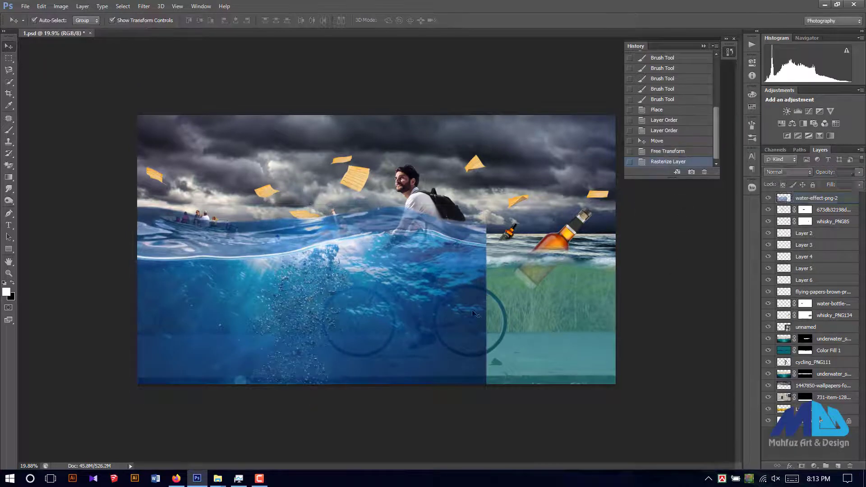
key("ctrl+t")
left_click_drag(486, 299, 621, 309)
key("Return")
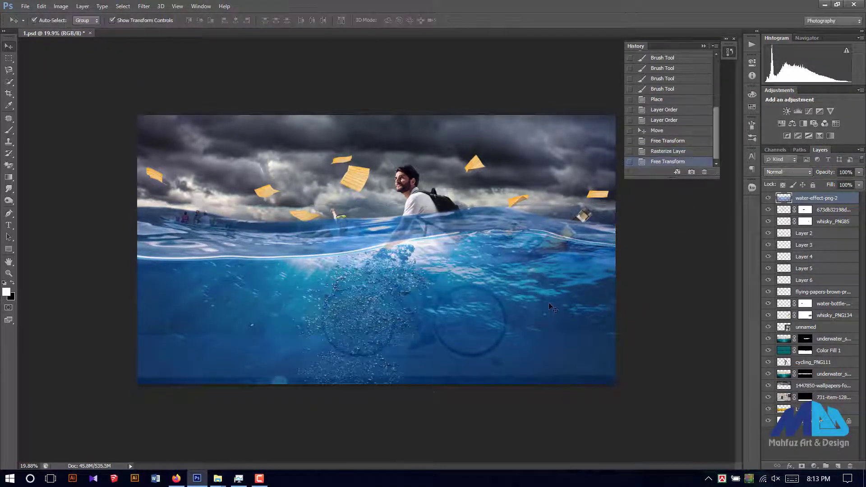
key("Up")
key("Up")
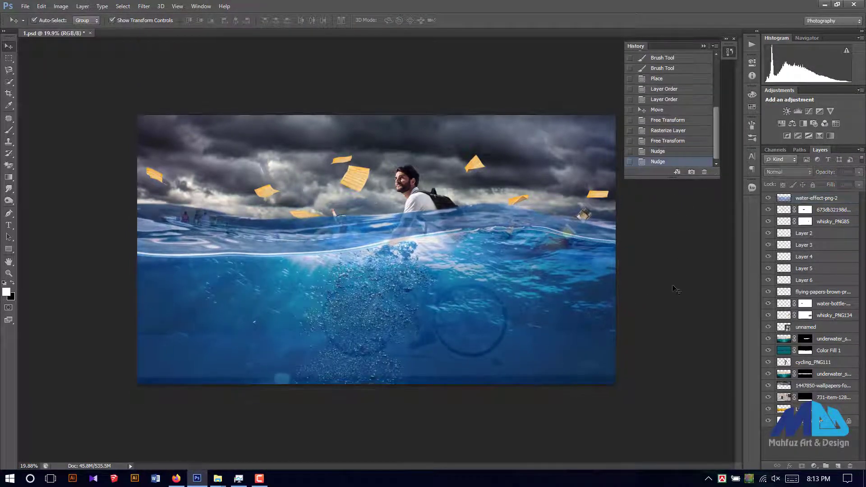
Step: Hide the water layer and draw a closed Pen path along the waterline around the lower scene
left_click(768, 198)
key("p")
left_click(128, 265)
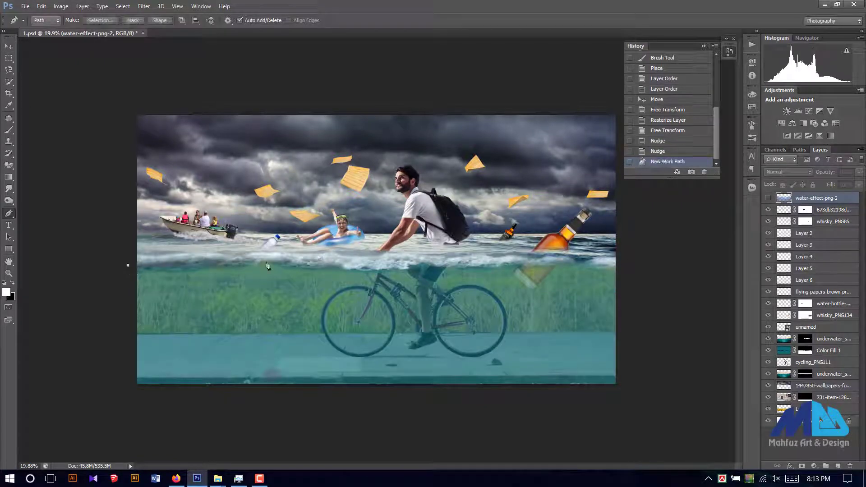
left_click(266, 262)
left_click(346, 266)
left_click(506, 266)
left_click(645, 264)
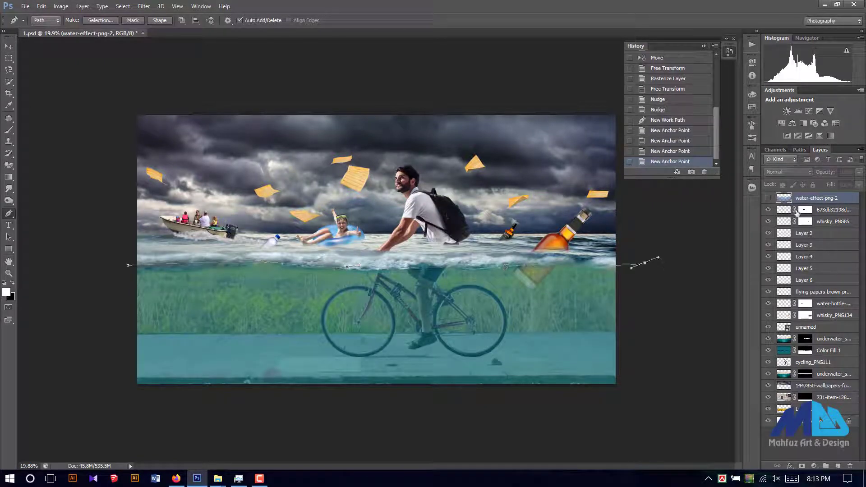
scroll(654, 259, "down", 2)
left_click_drag(645, 282, 653, 316)
left_click_drag(641, 396, 610, 406)
left_click_drag(314, 418, 236, 416)
left_click_drag(132, 395, 119, 337)
left_click(189, 262)
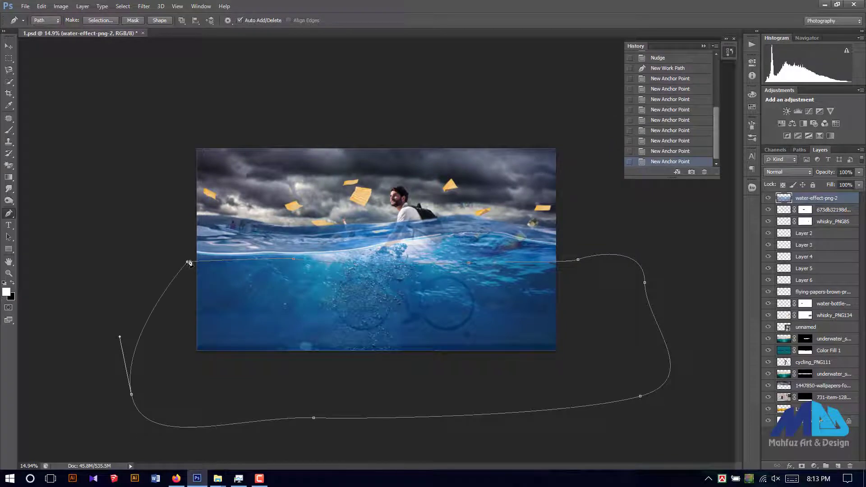
Step: Turn the path into a selection, mask the water layer, and move it below underwater_s
right_click(289, 285)
left_click(315, 109)
left_click(480, 142)
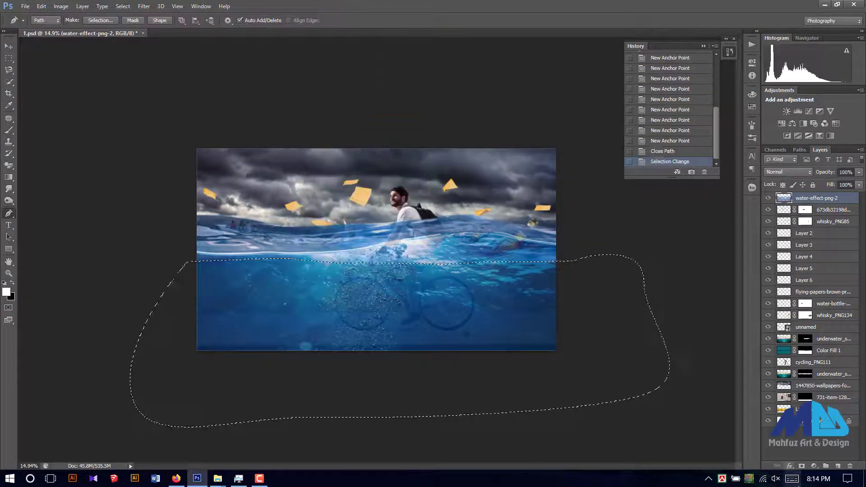
left_click(803, 466)
scroll(575, 309, "up", 2)
left_click(9, 46)
left_click(177, 6)
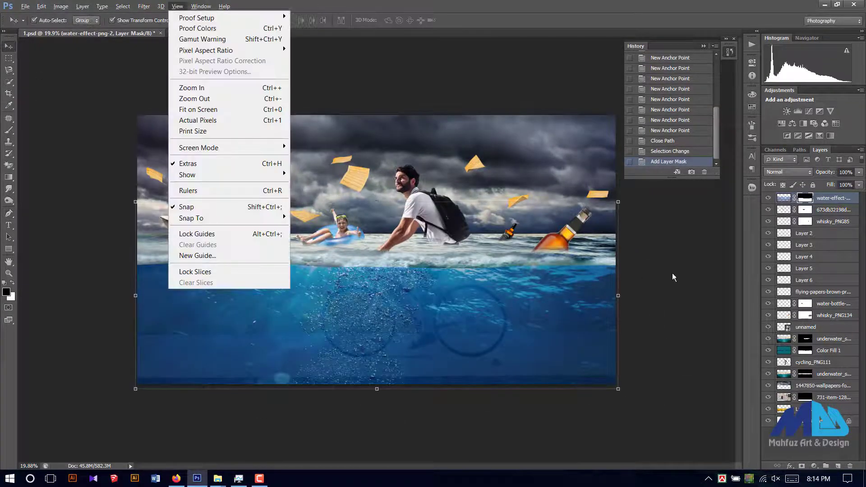
left_click_drag(784, 198, 793, 344)
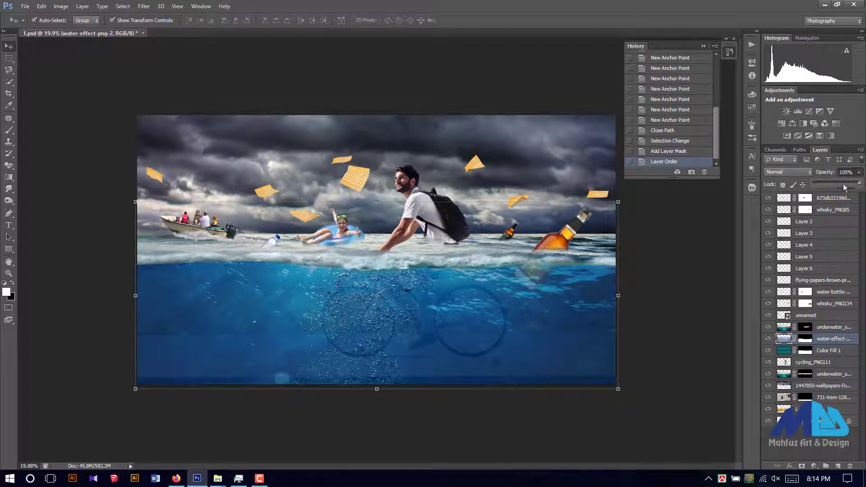
Step: Set the water-effect opacity to 40% and Color Fill 1 opacity to 25%
left_click_drag(845, 187, 842, 188)
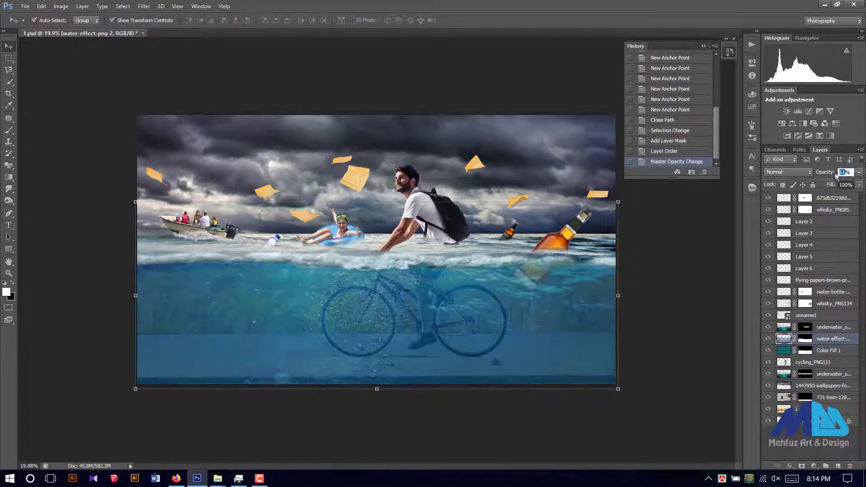
type("40")
left_click(806, 339)
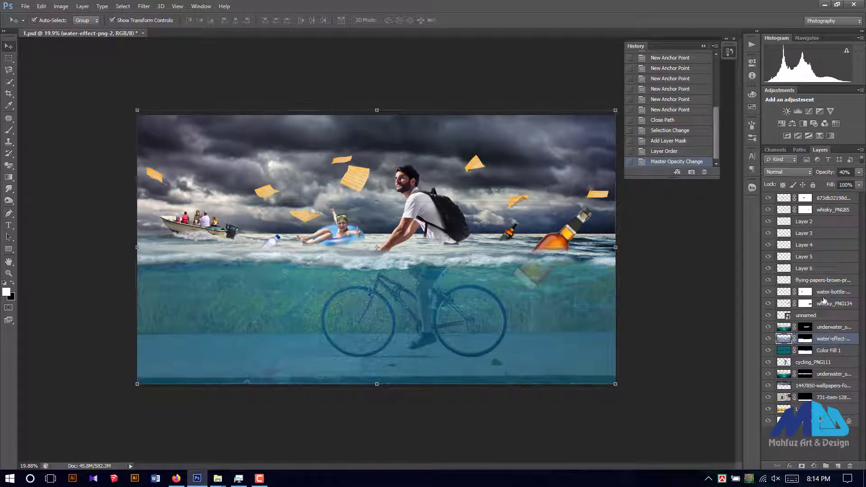
key("alt+bracketleft")
left_click(851, 181)
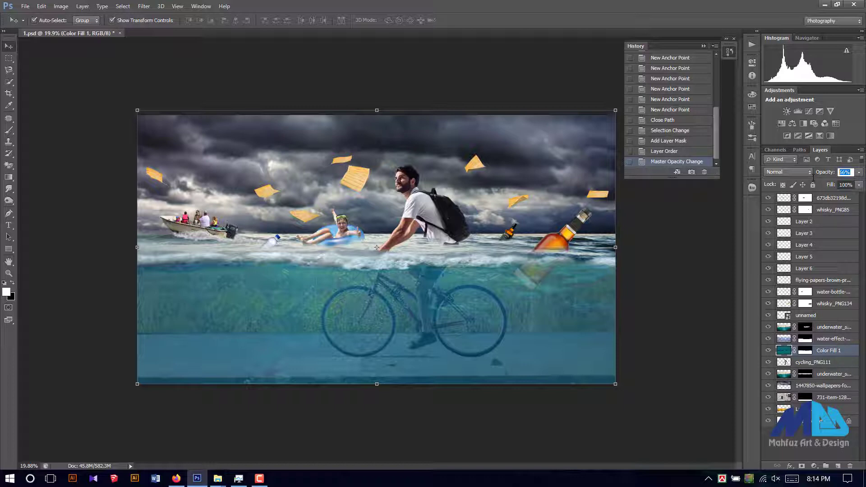
type("25")
key("Return")
key("p")
Step: Raise the water-effect layer's opacity to 45%
key("alt+bracketleft")
key("alt+bracketleft")
key("alt+bracketleft")
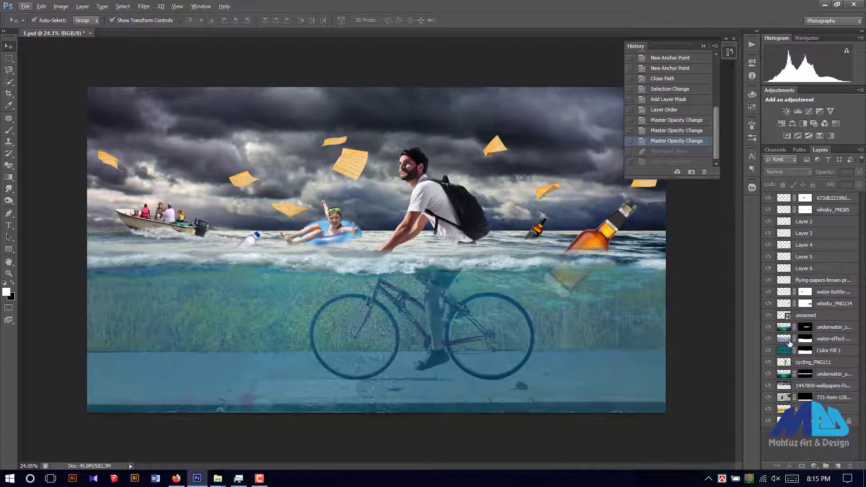
left_click(790, 343)
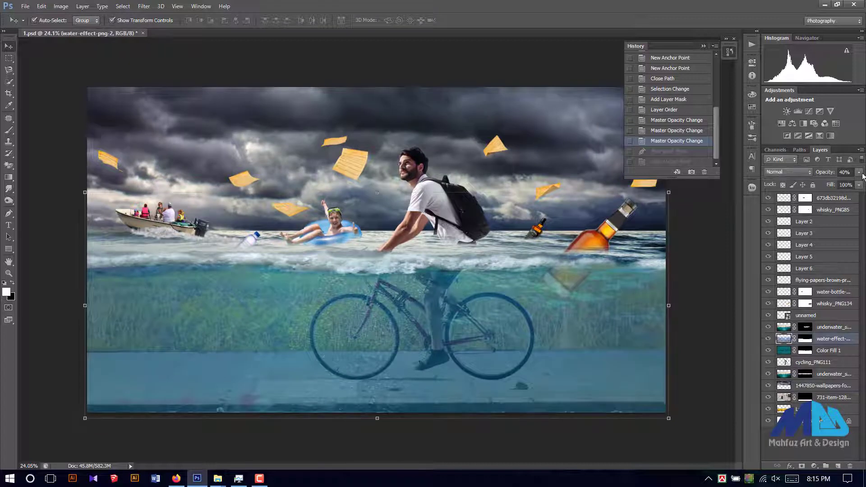
left_click_drag(860, 173, 862, 183)
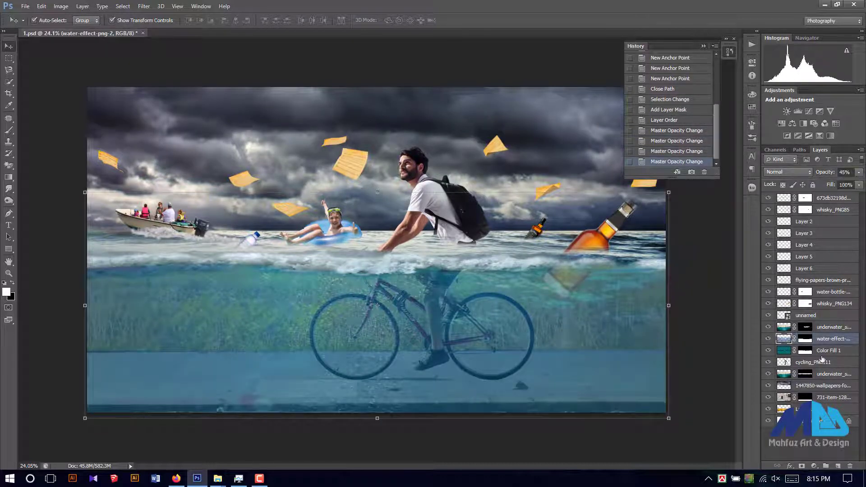
left_click(805, 339)
Step: Paint black on the water layer mask near the waterline to soften its edges
key("x")
key("b")
left_click_drag(135, 271, 321, 265)
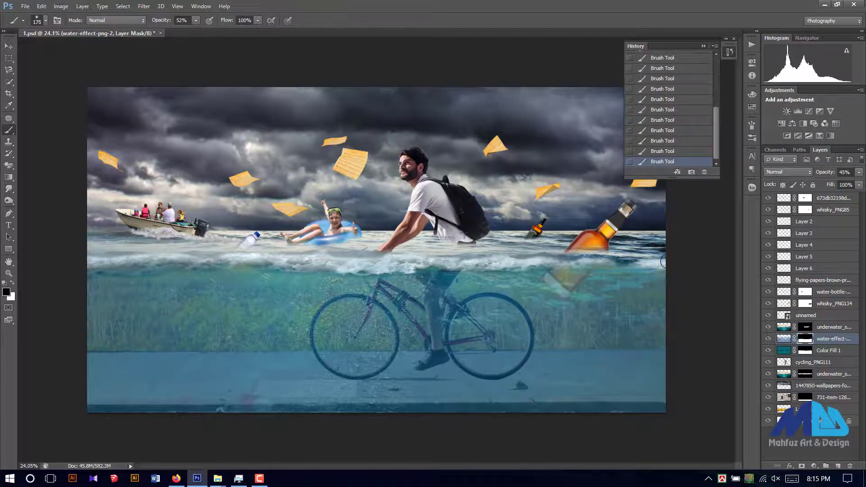
scroll(663, 261, "up", 2)
scroll(333, 192, "down", 3)
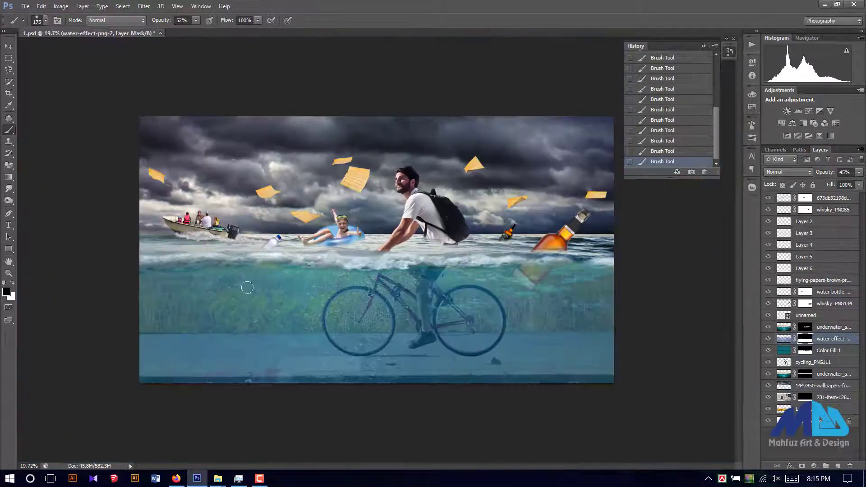
scroll(248, 288, "up", 2)
left_click(830, 197)
key("x")
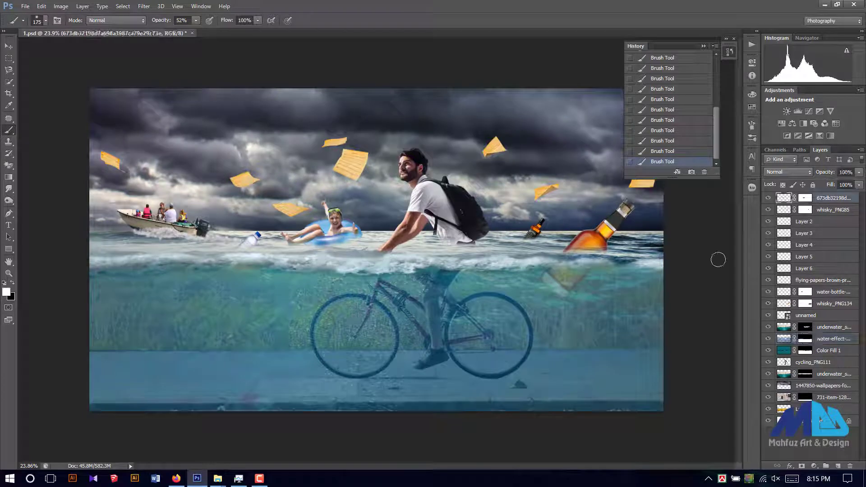
left_click(806, 363)
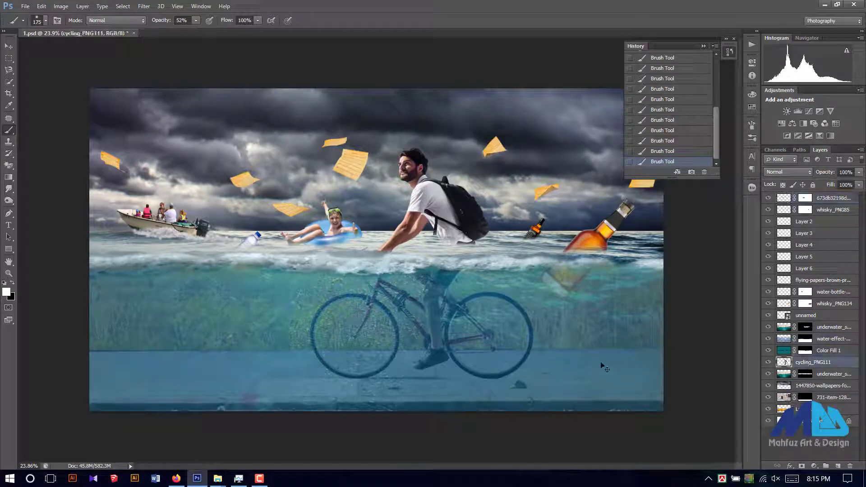
Step: Duplicate the cycling_PNG111 layer, move the copy to the top, and fill its silhouette black
left_click_drag(823, 368, 838, 467)
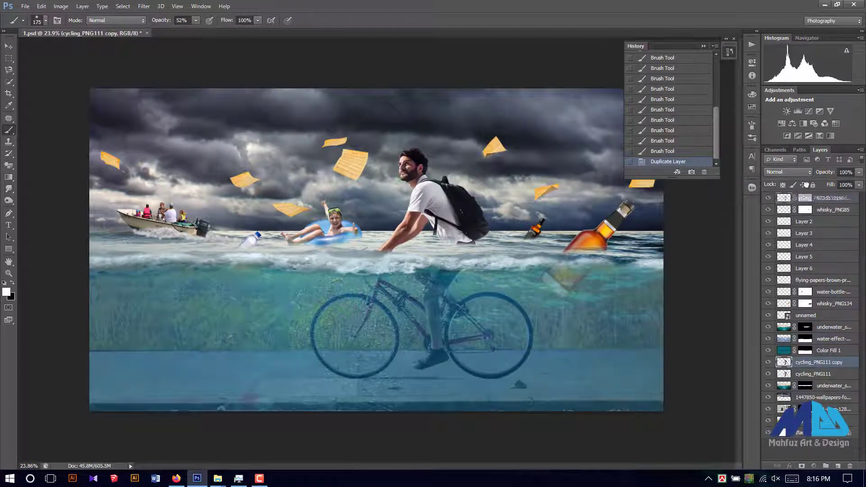
left_click_drag(812, 362, 806, 198)
key("v")
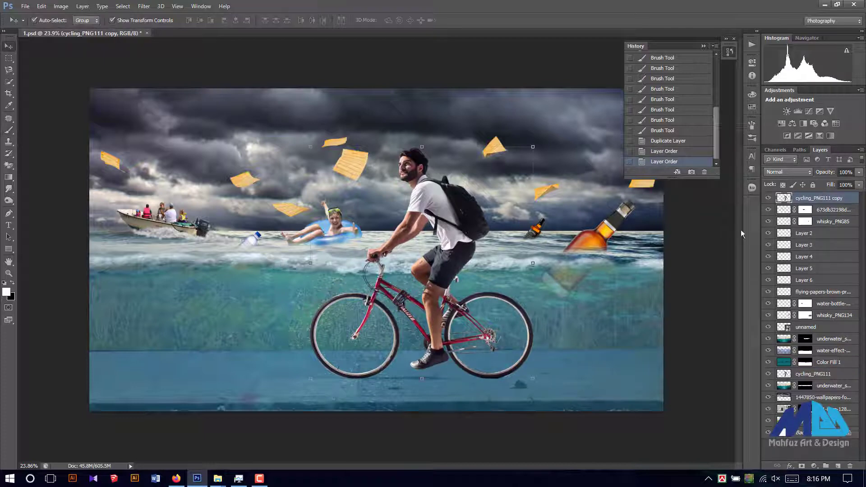
left_click(785, 197, "ctrl")
key("alt+BackSpace")
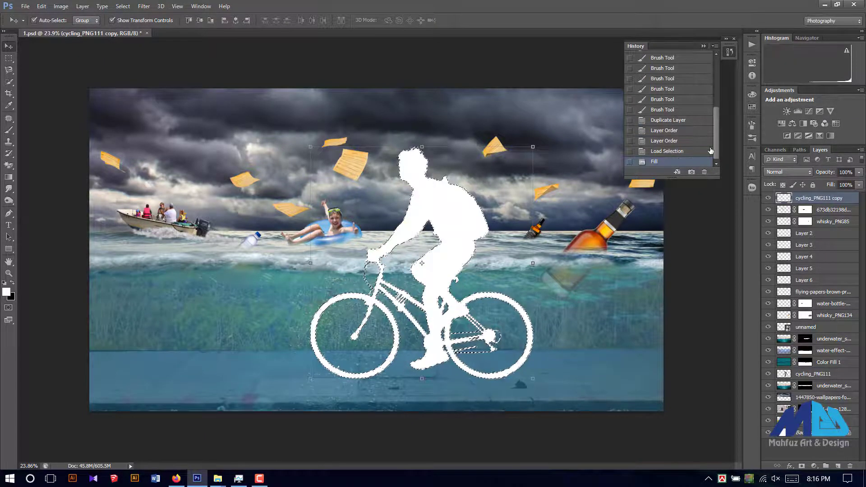
key("ctrl+BackSpace")
key("ctrl+d")
Step: Gaussian-blur the black silhouette and skew it flat along the seabed under the wheels
left_click(144, 6)
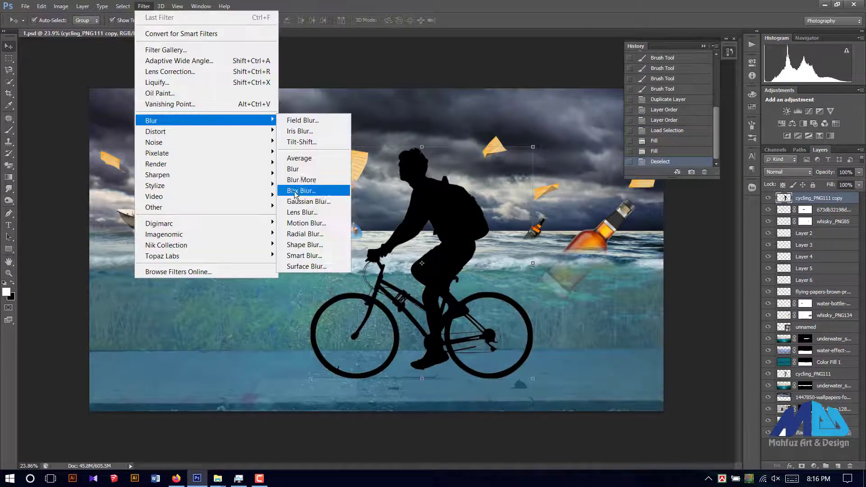
left_click(316, 193)
key("Return")
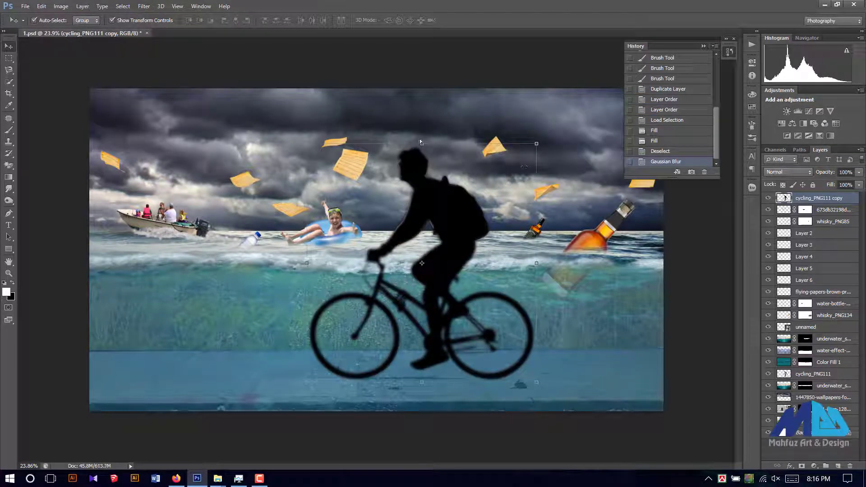
left_click_drag(420, 142, 405, 354)
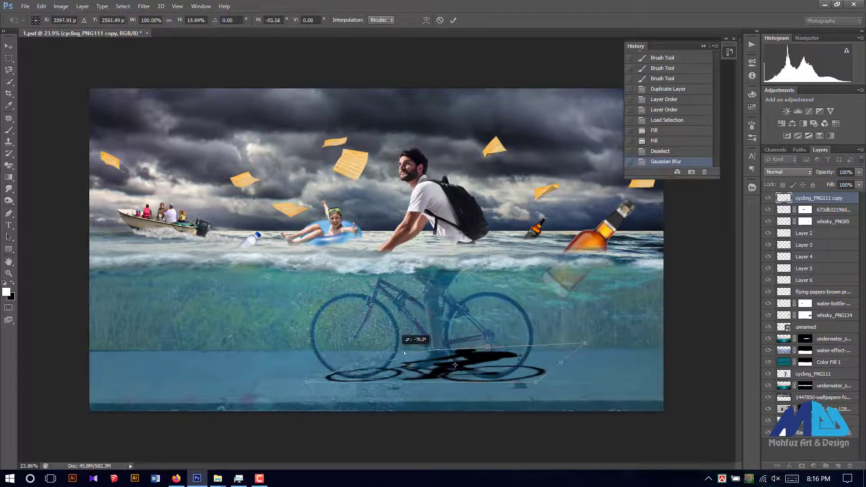
left_click_drag(586, 343, 586, 359)
left_click_drag(404, 351, 389, 356)
left_click_drag(494, 371, 501, 355)
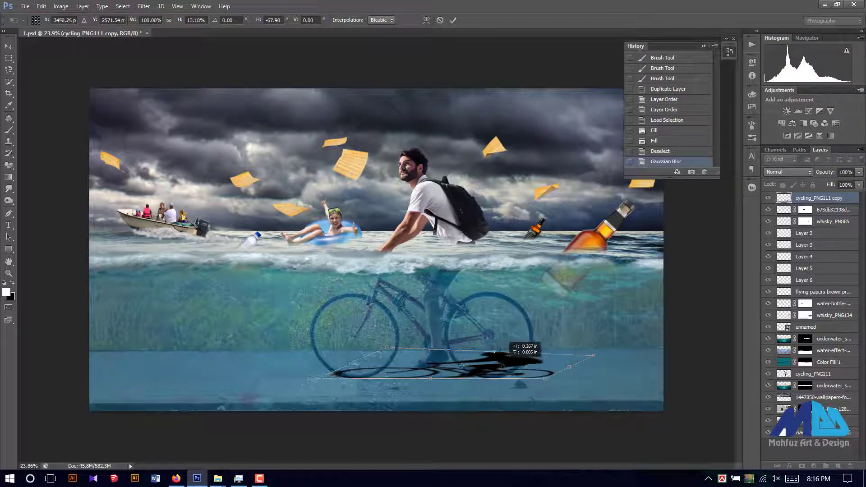
left_click_drag(392, 356, 412, 353)
left_click_drag(594, 356, 585, 363)
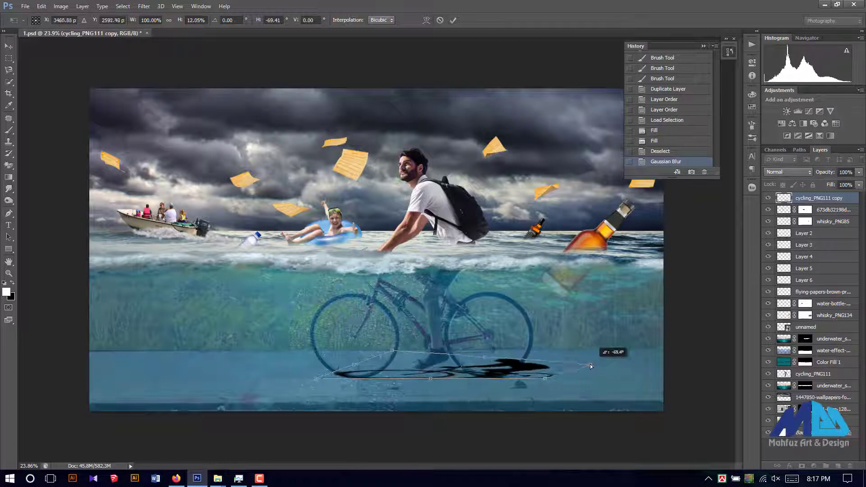
Step: Commit the shadow's shape, nudge it up, and place its layer beneath the cyclist
key("Return")
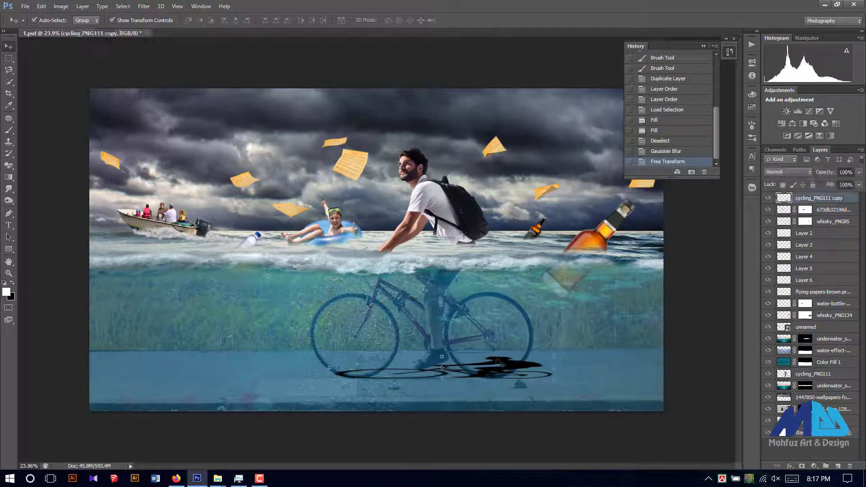
key("Up")
left_click_drag(803, 201, 809, 381)
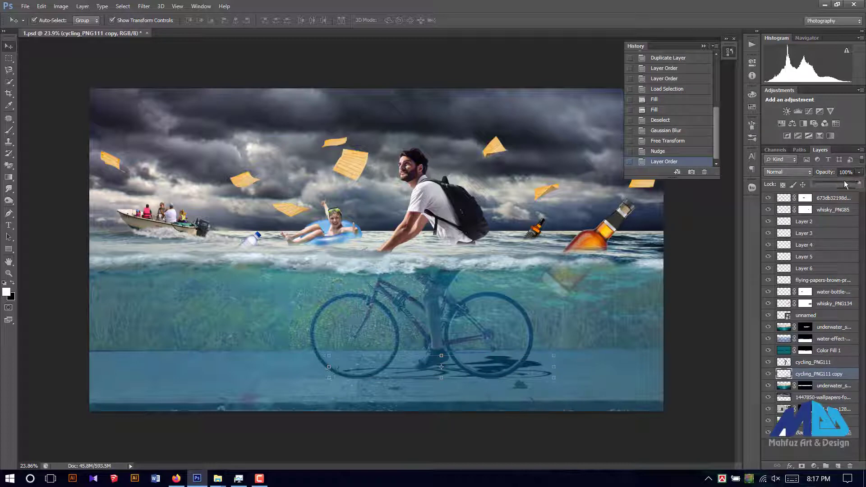
scroll(501, 356, "down", 1)
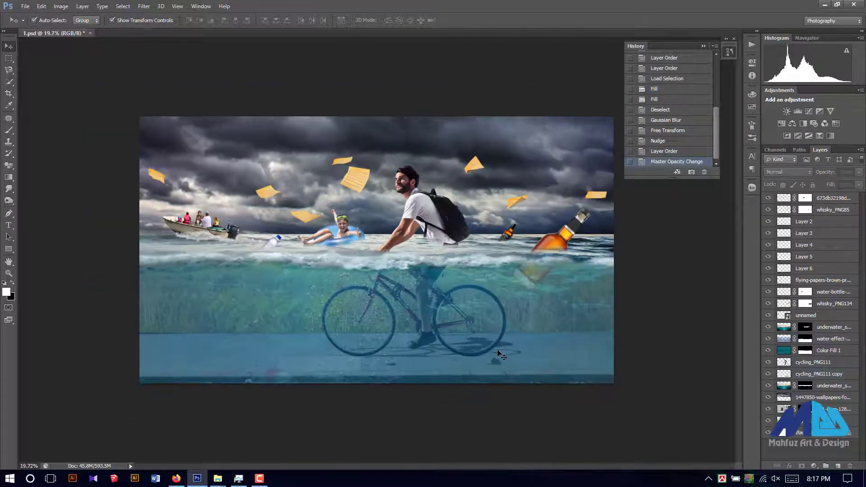
Step: Stamp all visible layers into a new layer and add a Color Efex Pro 4 Vignette: Lens
left_click(143, 6)
key("ctrl+shift+alt+e")
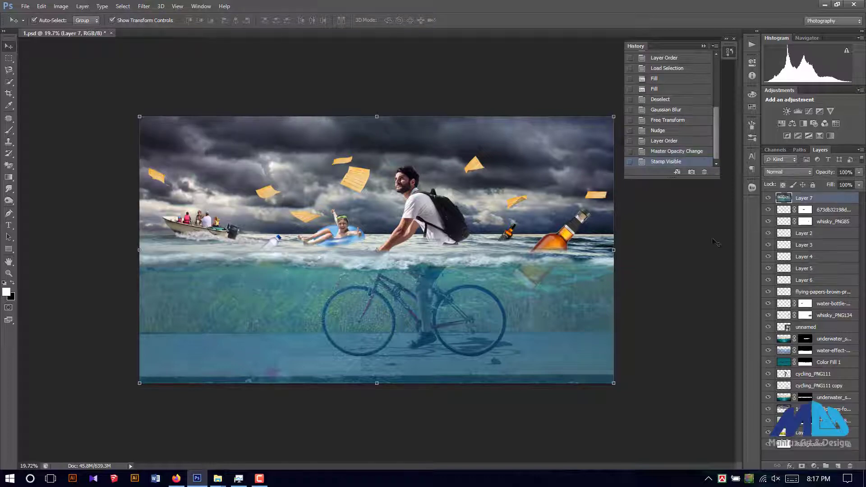
left_click(144, 6)
left_click(282, 253)
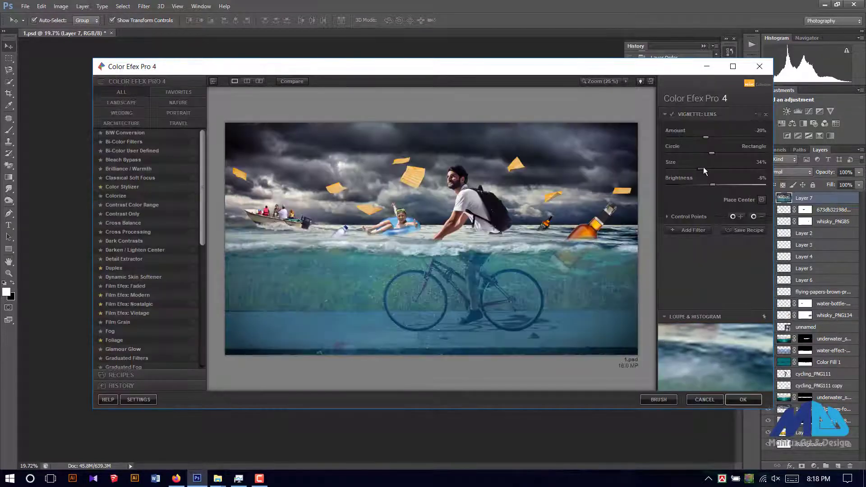
mouse_move(703, 167)
left_mouse_down()
mouse_move(737, 169)
mouse_move(713, 165)
mouse_move(726, 139)
mouse_move(711, 138)
left_mouse_up()
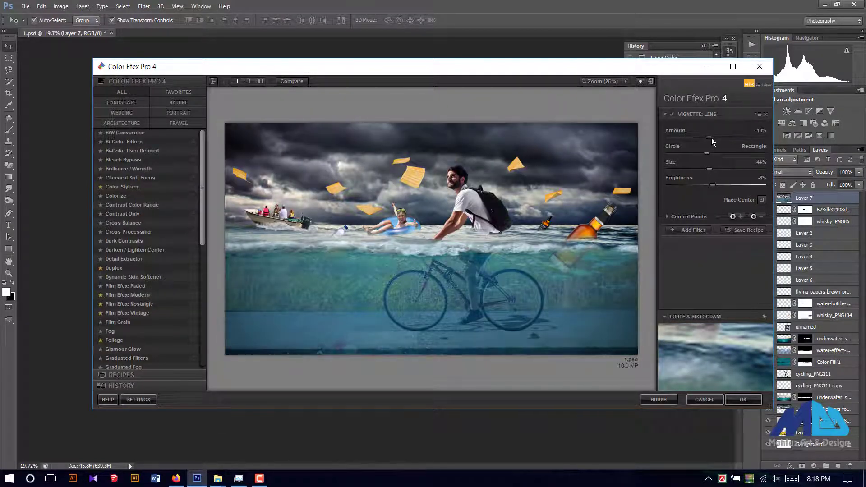
left_click_drag(713, 185, 712, 183)
left_click(743, 400)
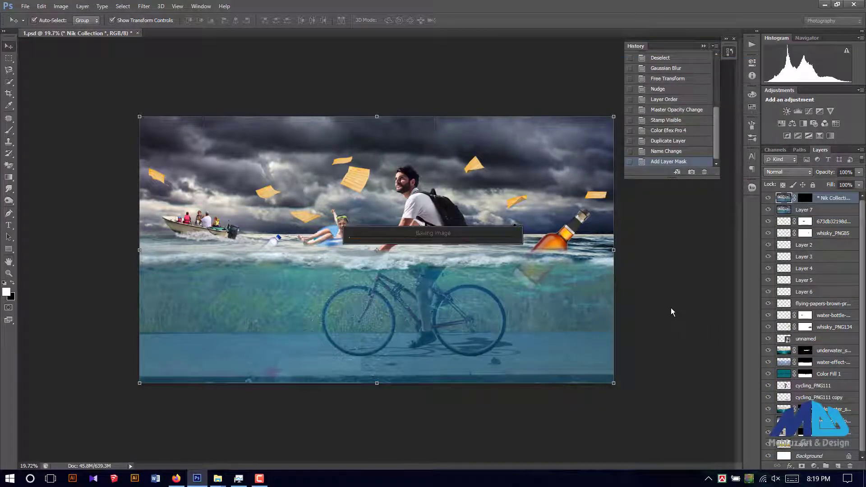
Step: Apply Match Color with raised Color Intensity and a slight Fade
left_click(61, 6)
mouse_move(79, 34)
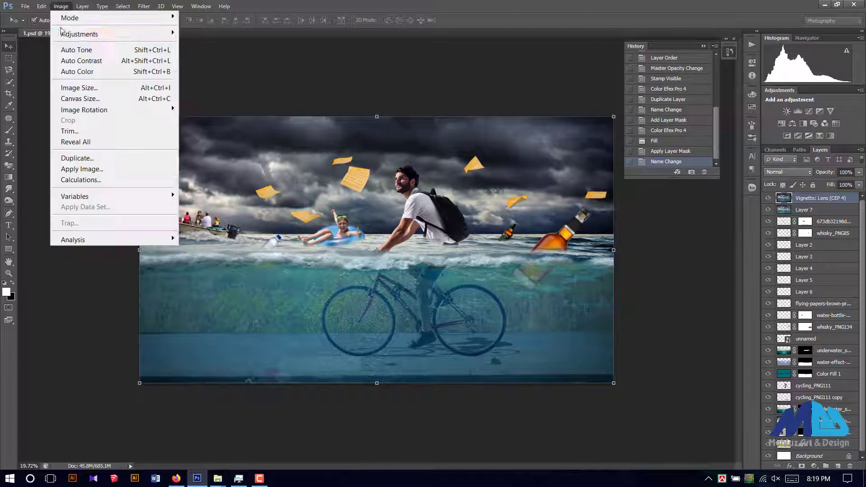
left_click(207, 271)
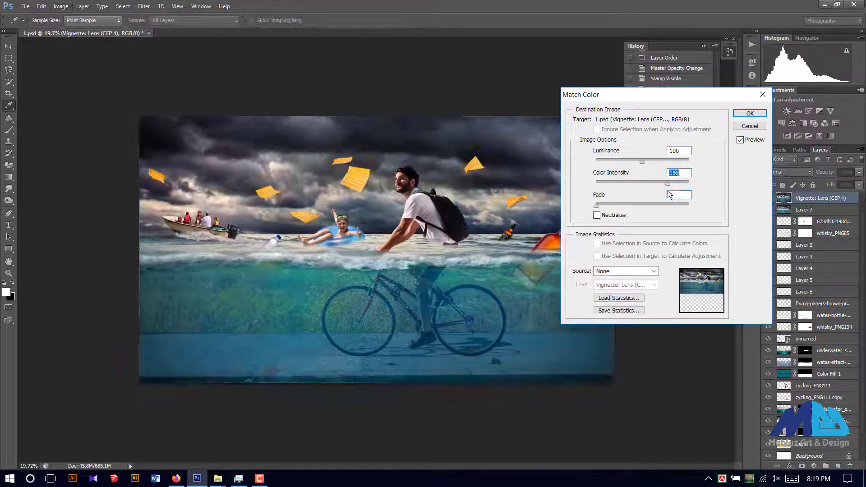
left_click_drag(596, 205, 612, 206)
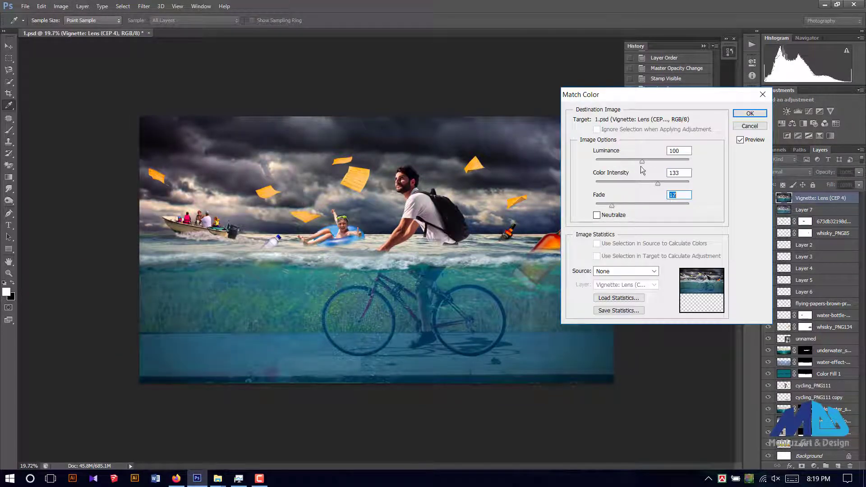
left_click_drag(643, 162, 655, 161)
left_click(750, 113)
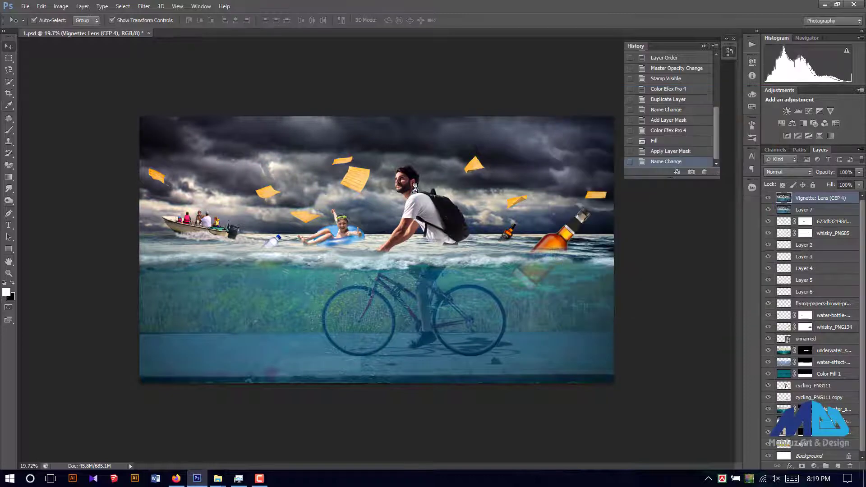
Step: Use Hue/Saturation to nudge the overall hue and shift the Blues range's hue
left_click(61, 5)
left_click(213, 93)
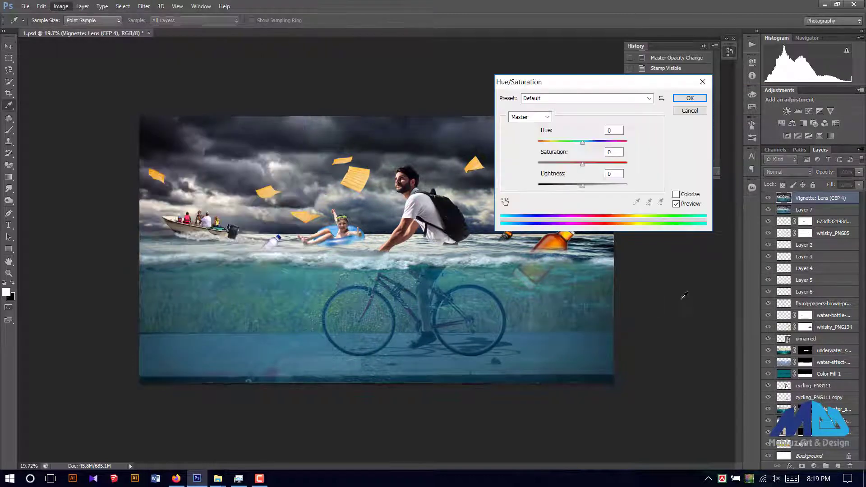
left_click_drag(583, 142, 582, 144)
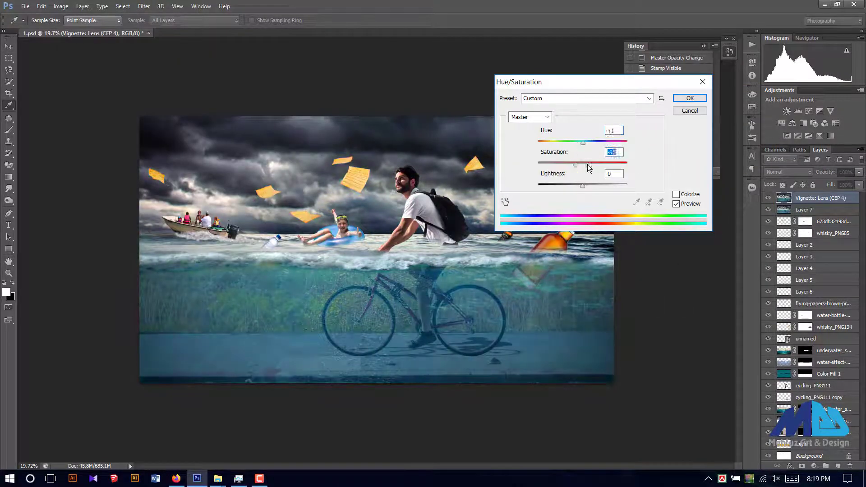
left_click(573, 98)
left_click(531, 117)
left_click(519, 171)
left_click_drag(583, 142, 591, 144)
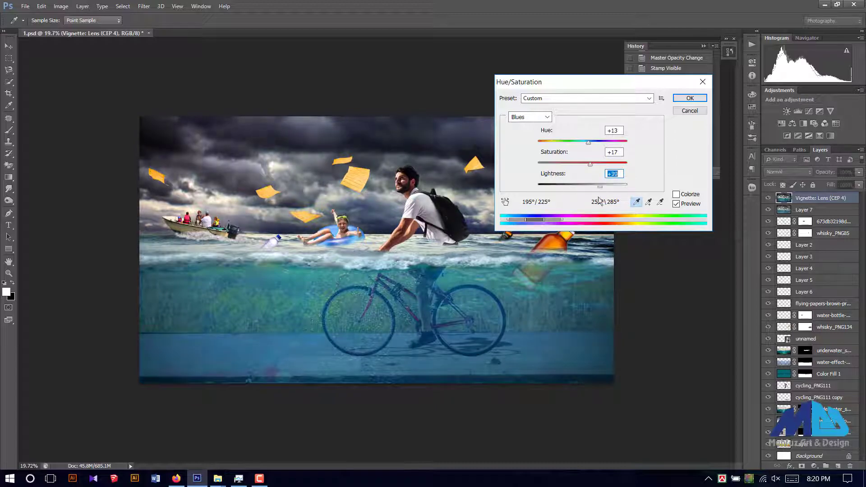
left_click(690, 98)
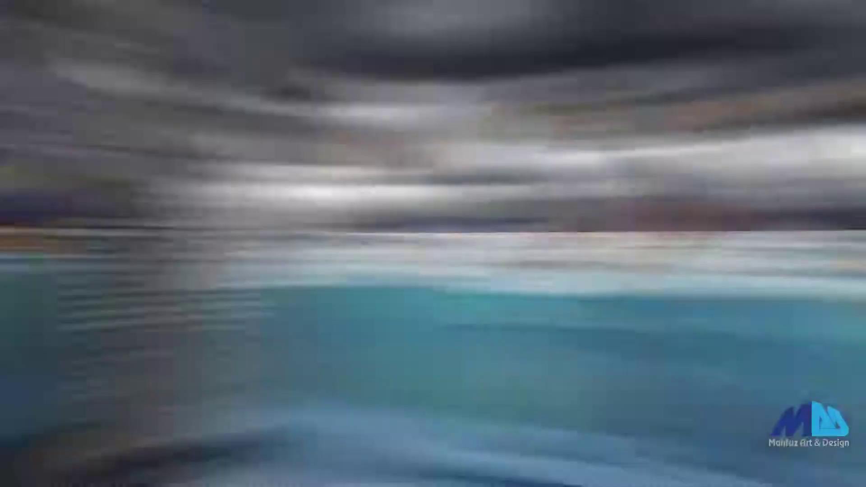